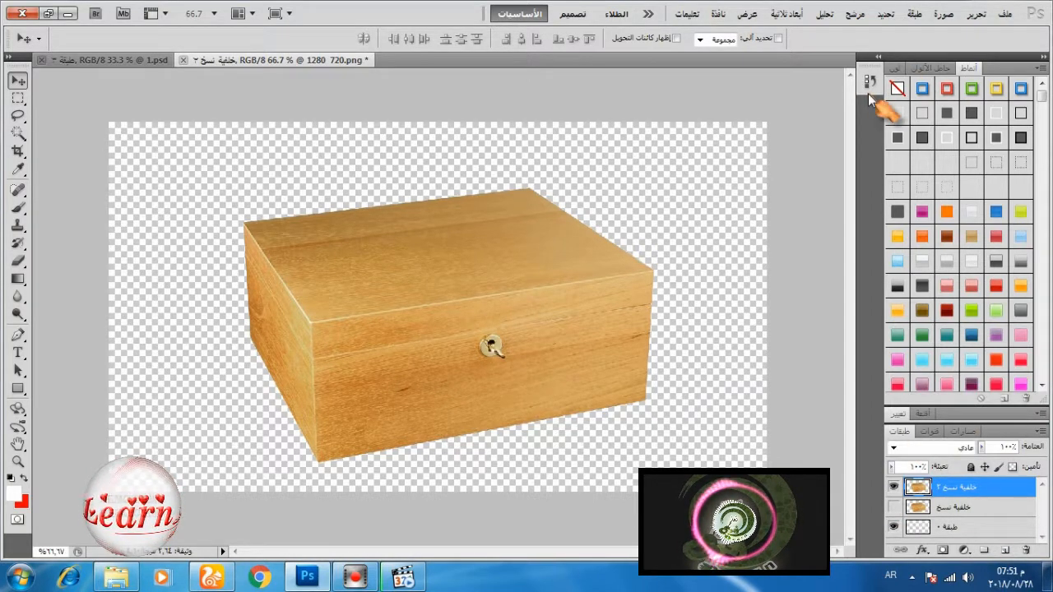
Step: Transform the box layer, enlarging it to about 117% wide and 111% tall, and narrow its upper edge in perspective
left_click(976, 14)
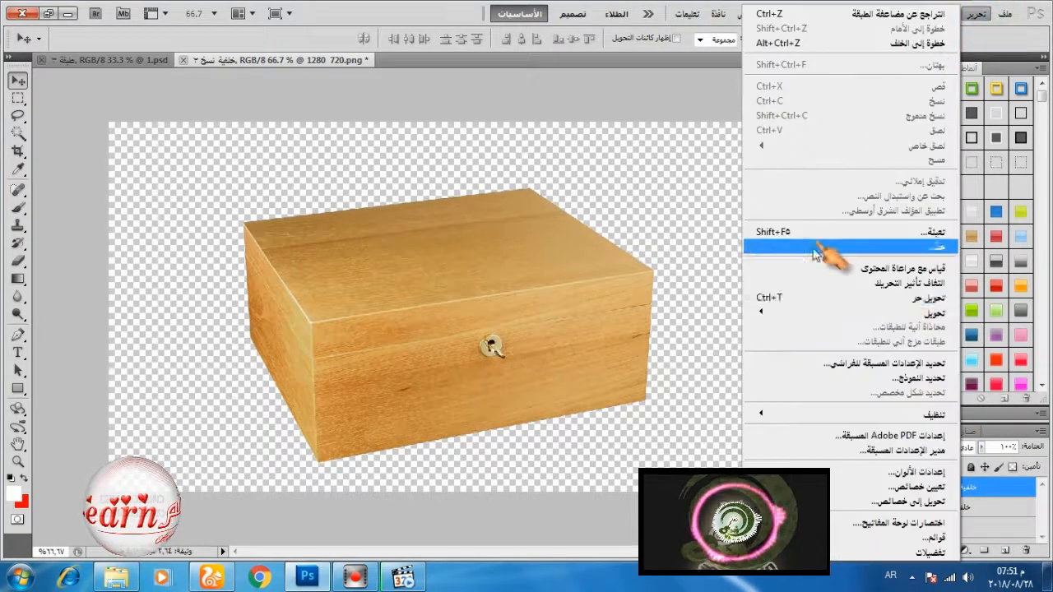
left_click(976, 248)
left_click_drag(656, 189, 724, 156)
right_click(681, 173)
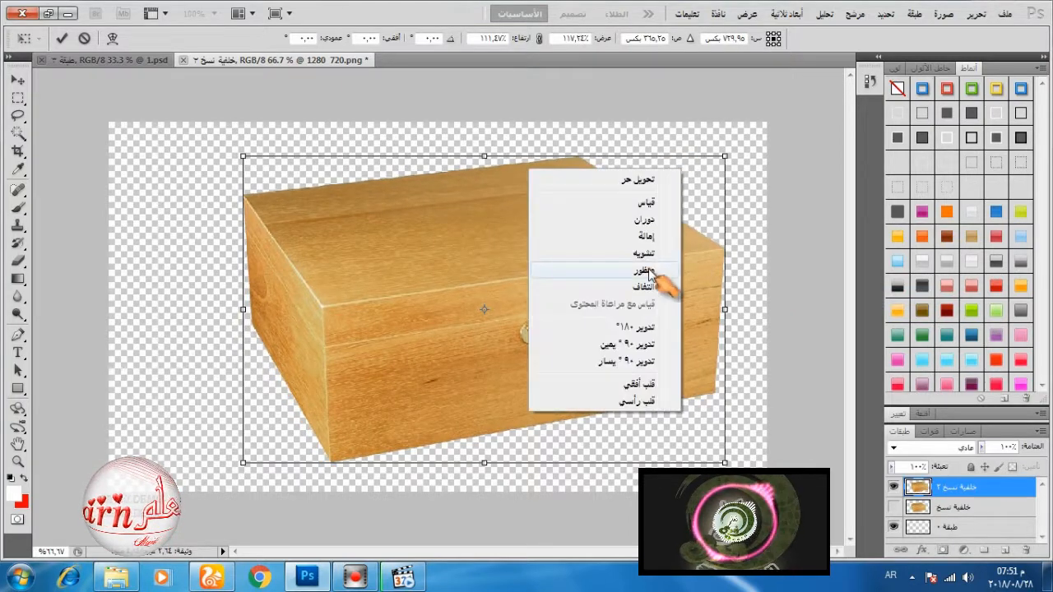
left_click(551, 213)
left_click_drag(236, 157, 282, 179)
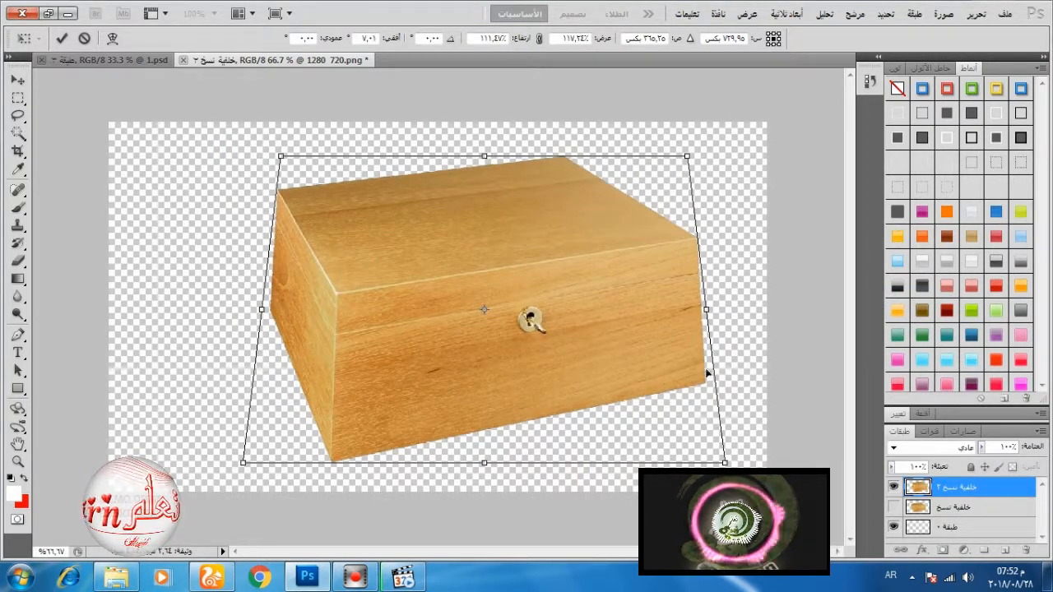
Step: Lower the two upper corners of the box's transform frame to flatten it to about 115% wide and 83% tall
left_click_drag(689, 156, 690, 177)
left_click_drag(281, 157, 271, 191)
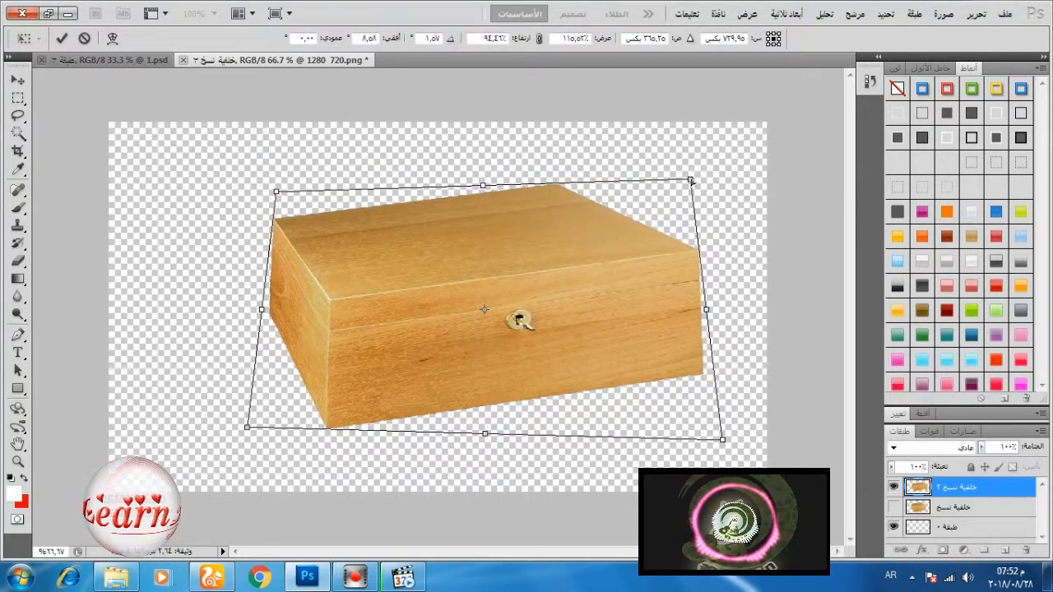
left_click_drag(692, 182, 692, 196)
left_click_drag(276, 192, 270, 208)
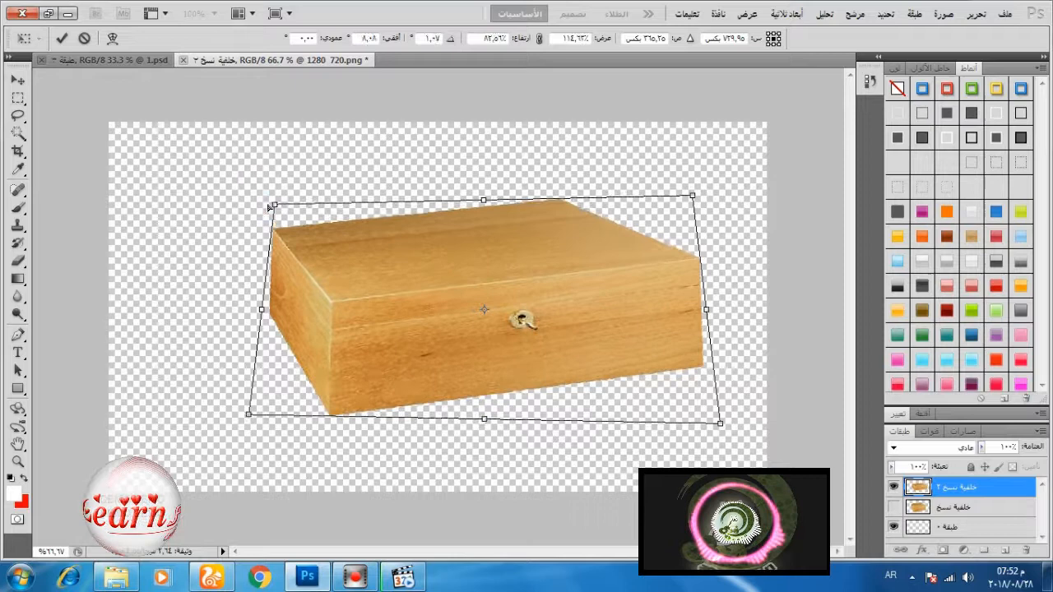
Step: Scale the box proportionally to about 133% wide and 132% tall, and move it down within the canvas
right_click(583, 265)
left_click(556, 274)
left_click(539, 39)
left_click_drag(273, 167, 191, 157)
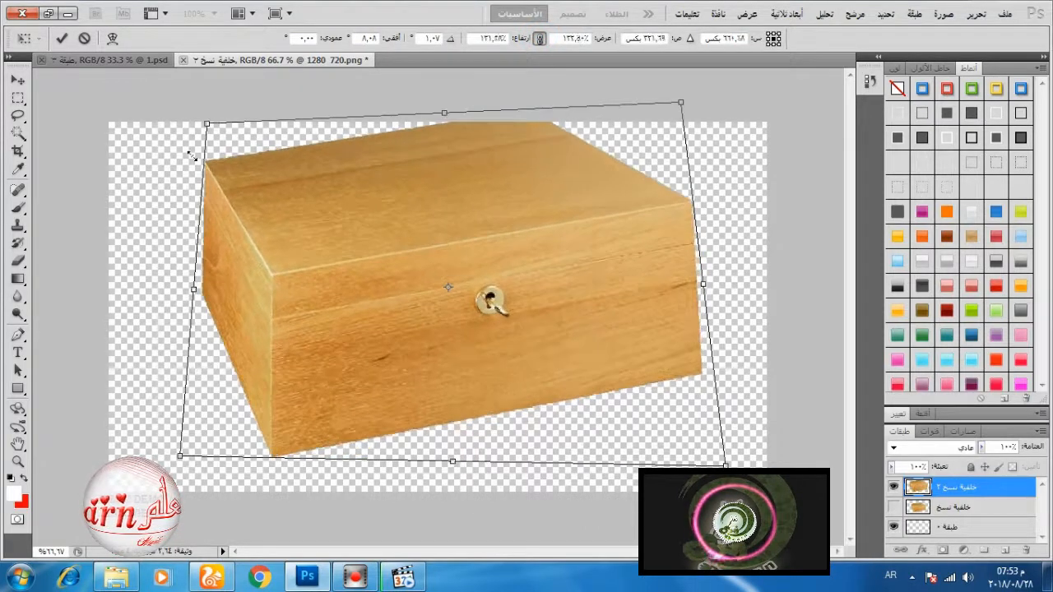
left_click_drag(592, 154, 598, 188)
Step: Distort the box's corners and upper edge to flatten it to about 129% wide and 84% tall, and apply the transform
right_click(669, 148)
left_click(662, 265)
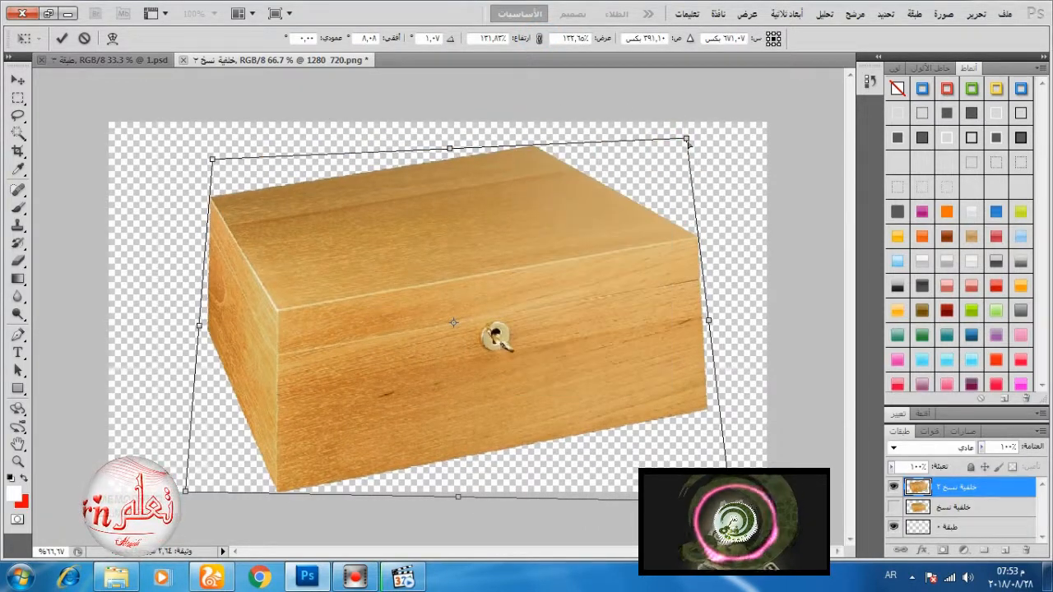
left_click_drag(688, 141, 732, 203)
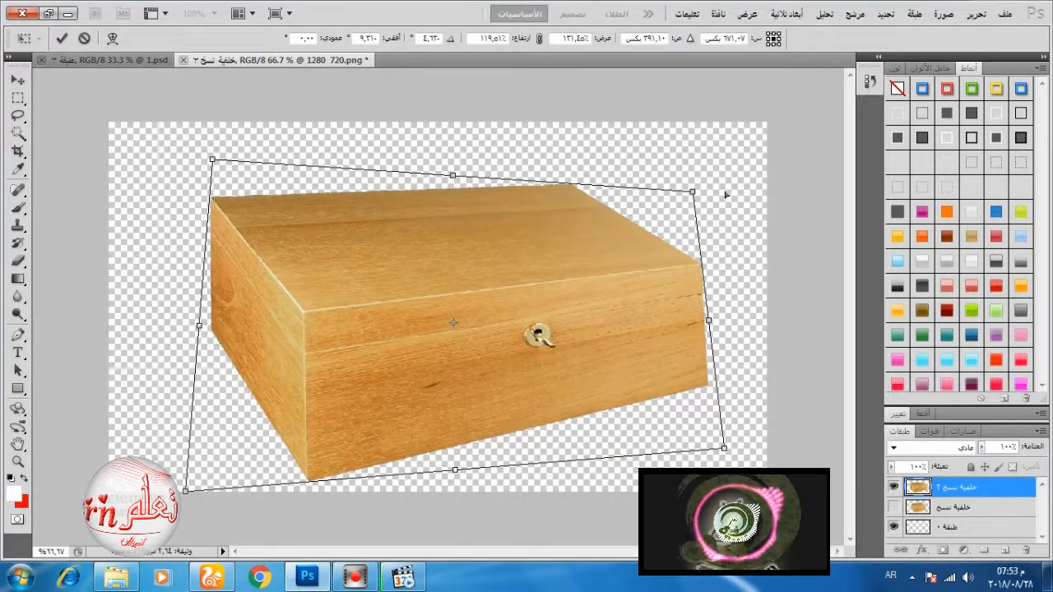
left_click_drag(453, 179, 470, 177)
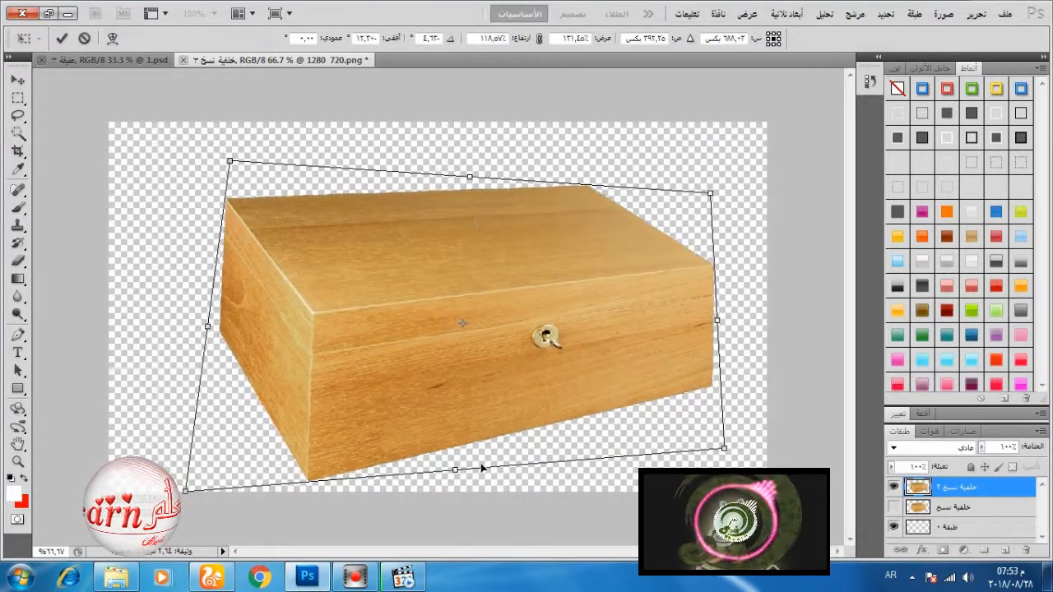
left_click_drag(186, 495, 190, 445)
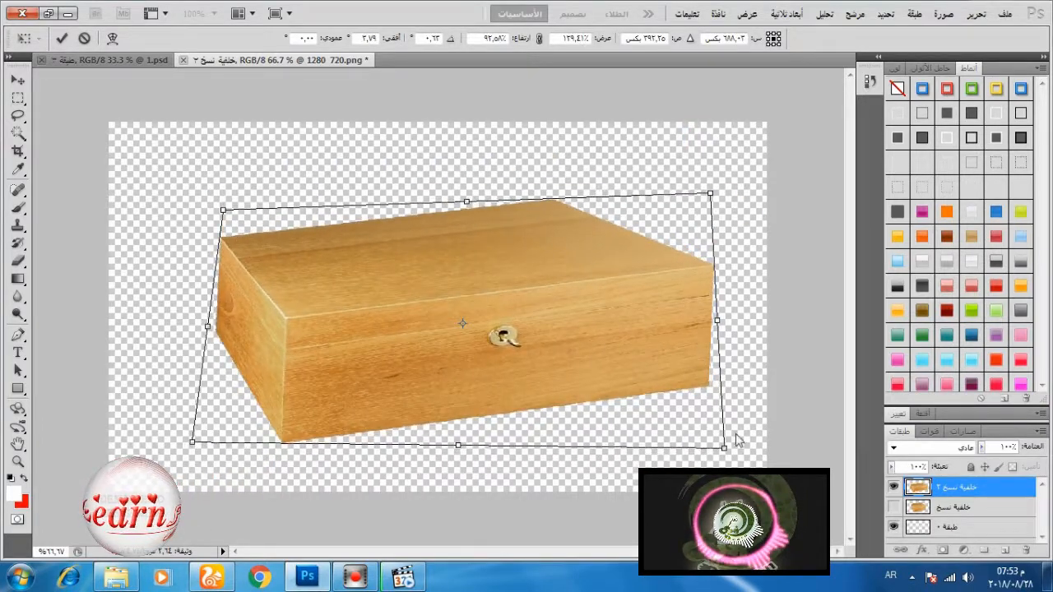
left_click_drag(724, 447, 723, 426)
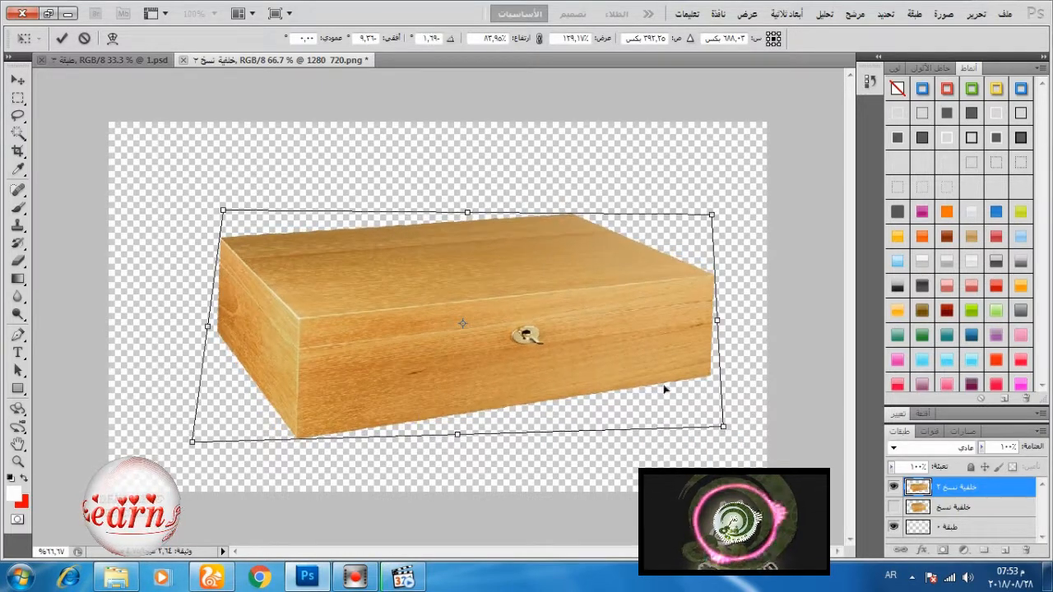
key("Return")
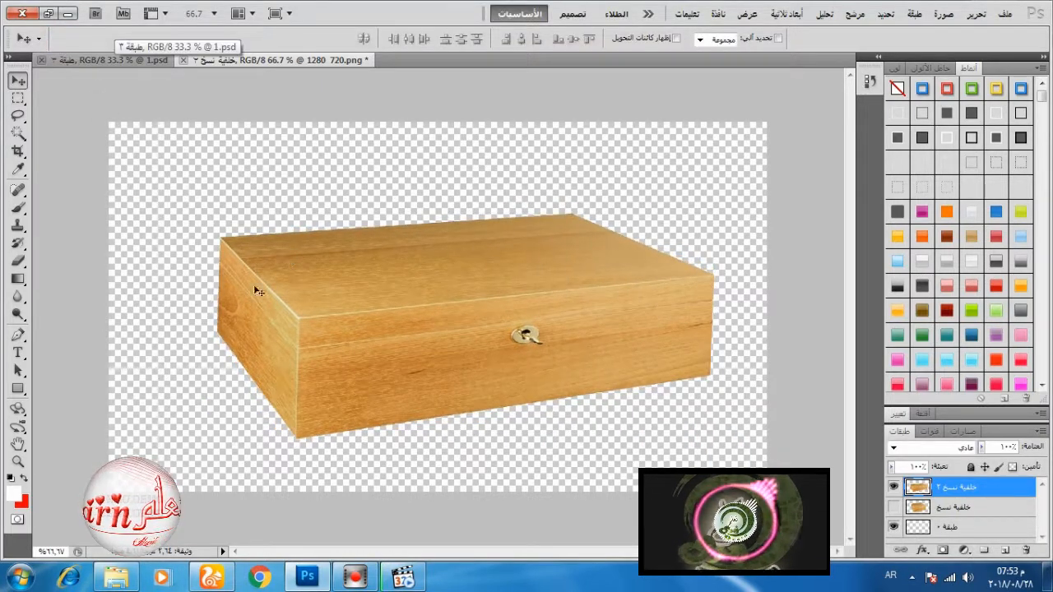
Step: Outline the box's top face with the Pen tool, turn the path into a selection and copy it to a new layer
left_click(18, 335)
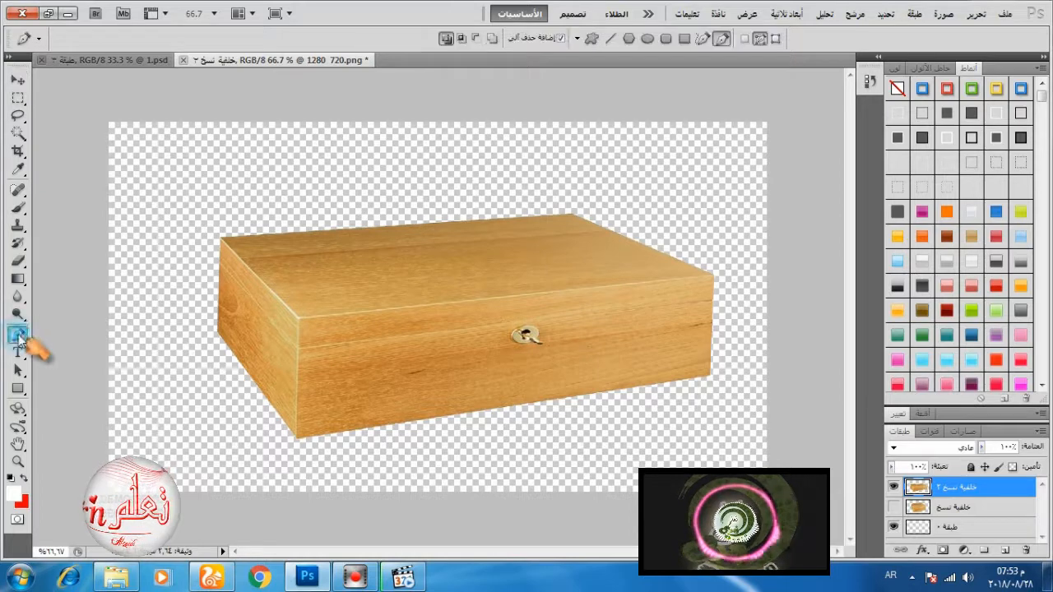
scroll(268, 281, "up", 2)
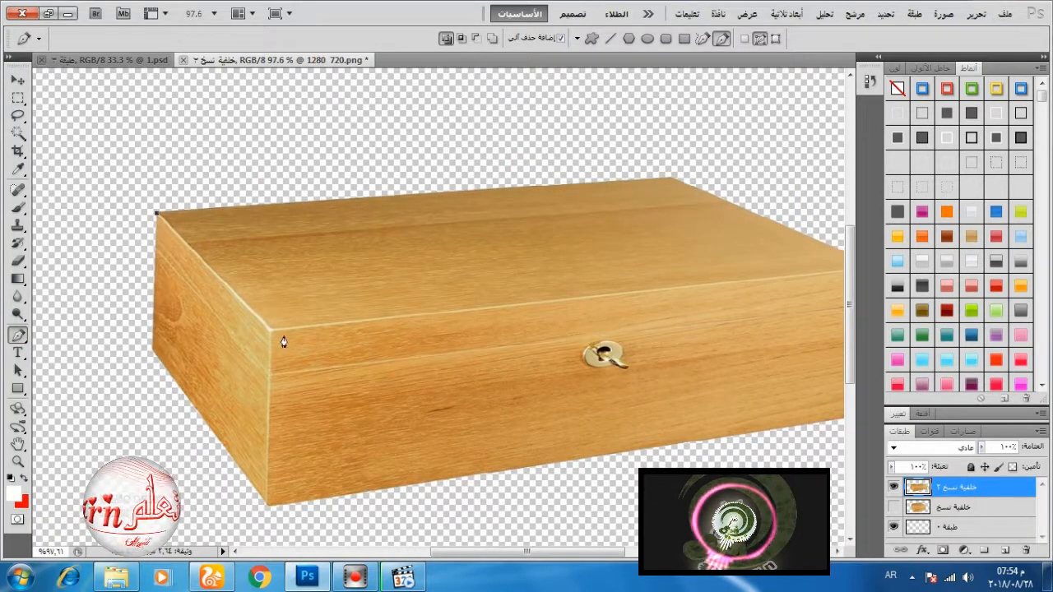
scroll(599, 458, "right", 5)
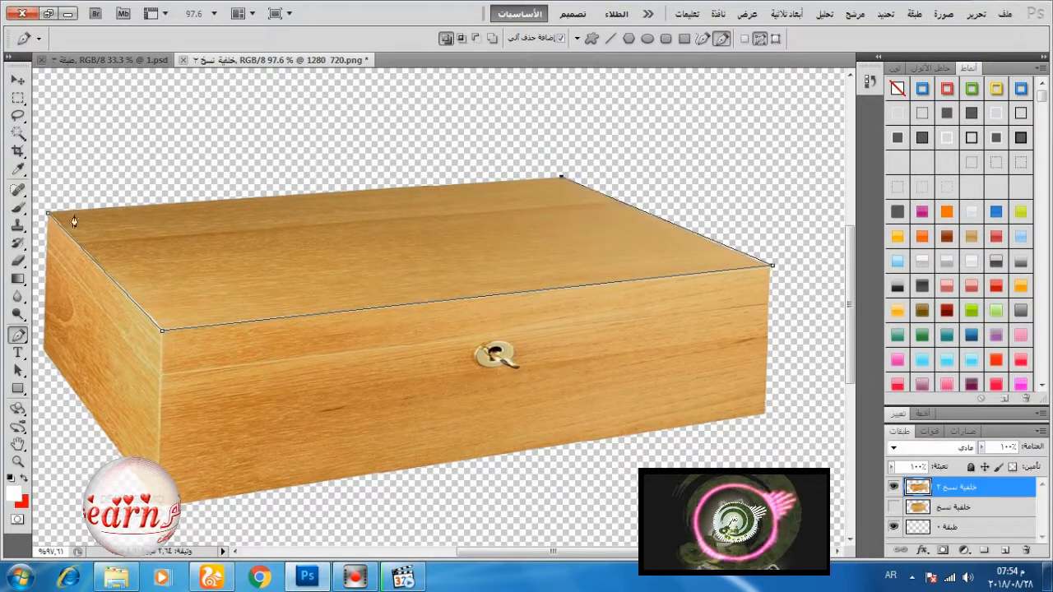
right_click(308, 223)
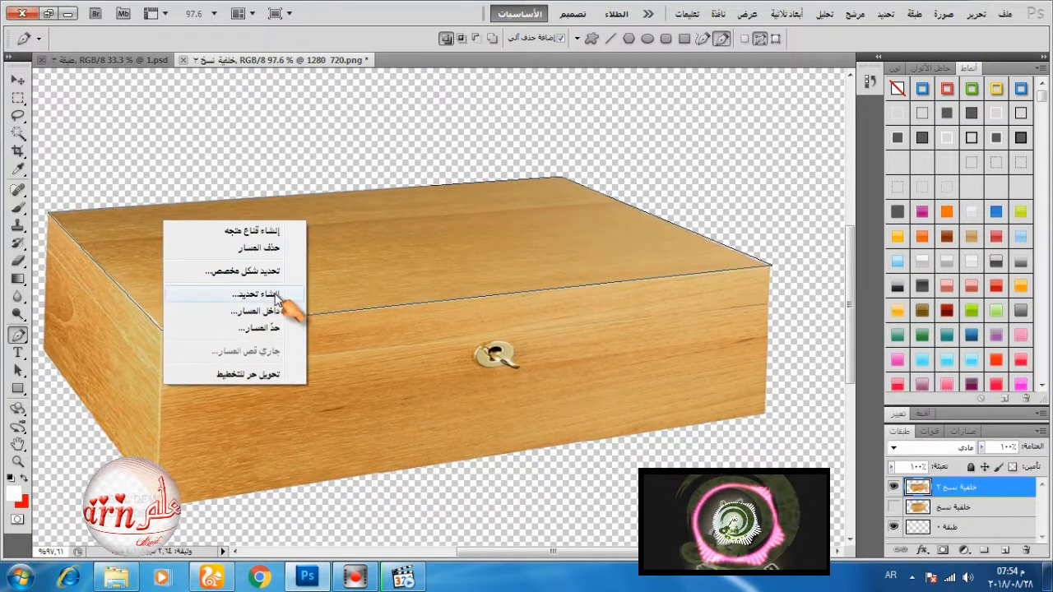
left_click(256, 293)
left_click(471, 169)
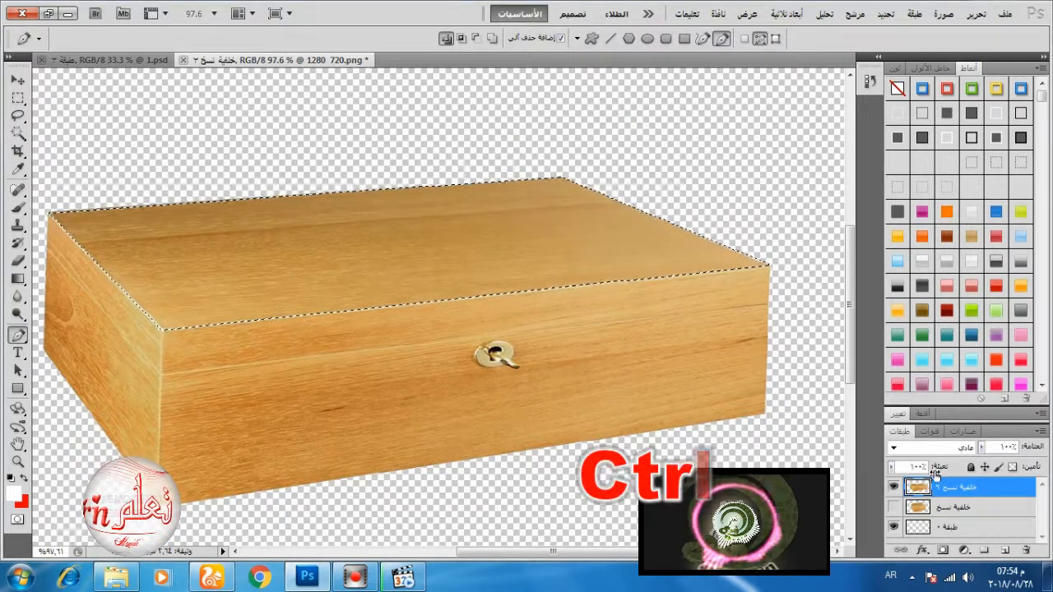
key("ctrl+j")
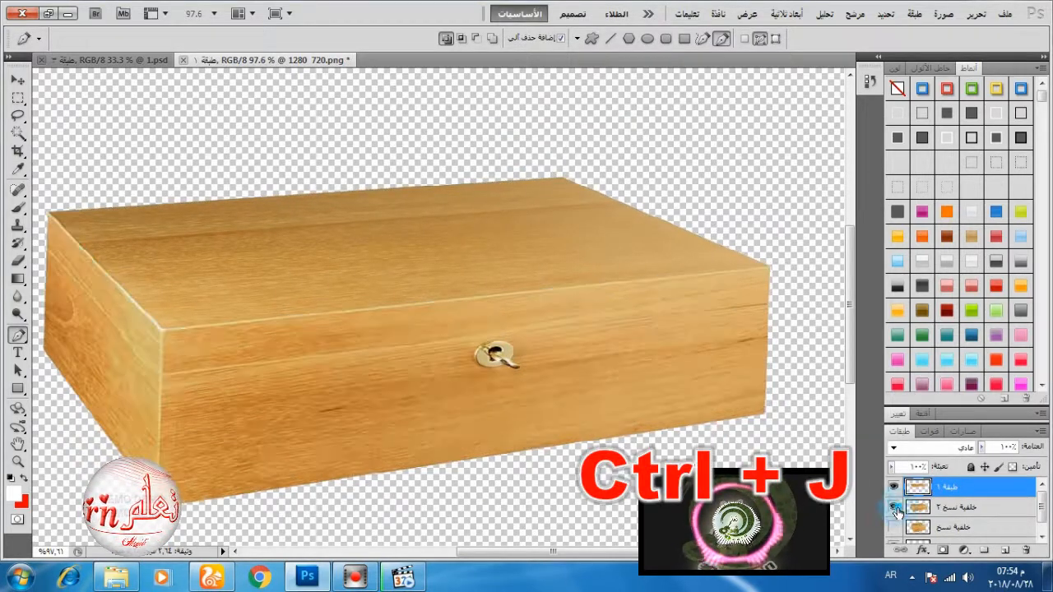
Step: Outline the box's front face on layer خلفية نسخ ٢ with the Pen tool, convert it to a selection and copy it to a new layer
left_click(938, 507)
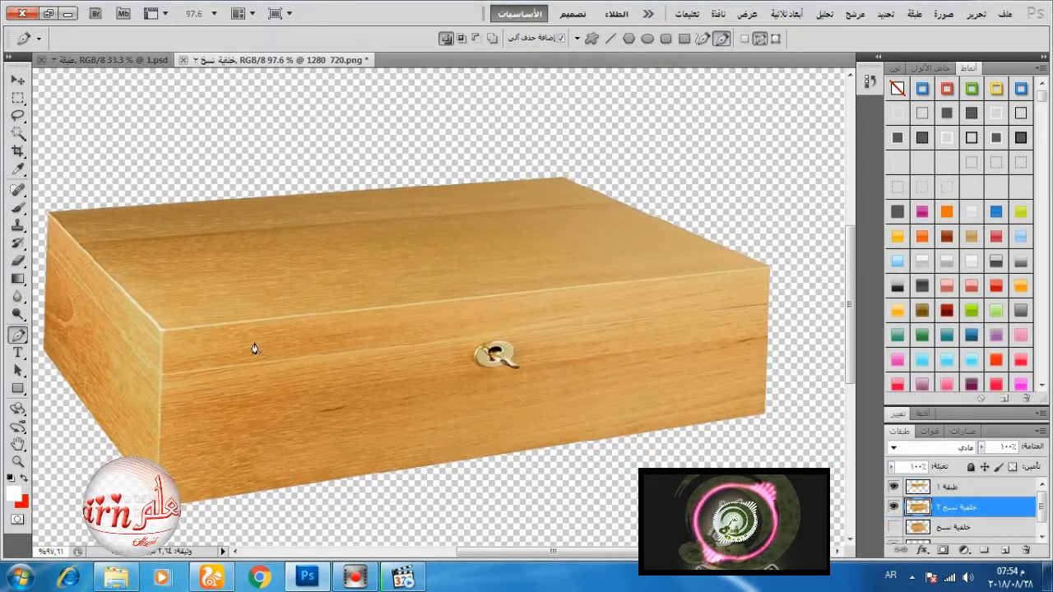
right_click(147, 341)
left_click(242, 402)
left_click(449, 164)
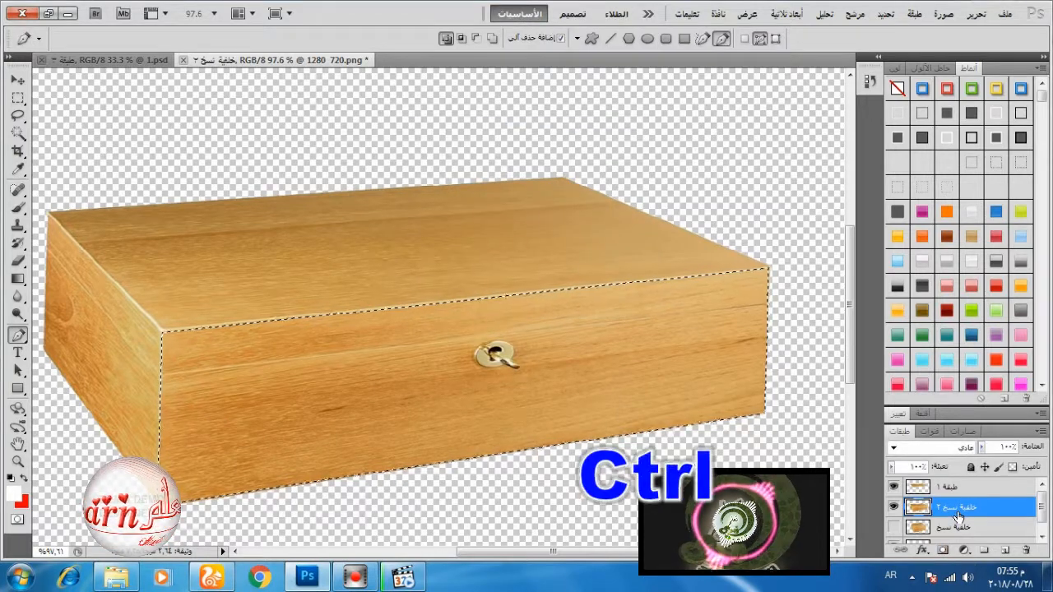
key("ctrl+j")
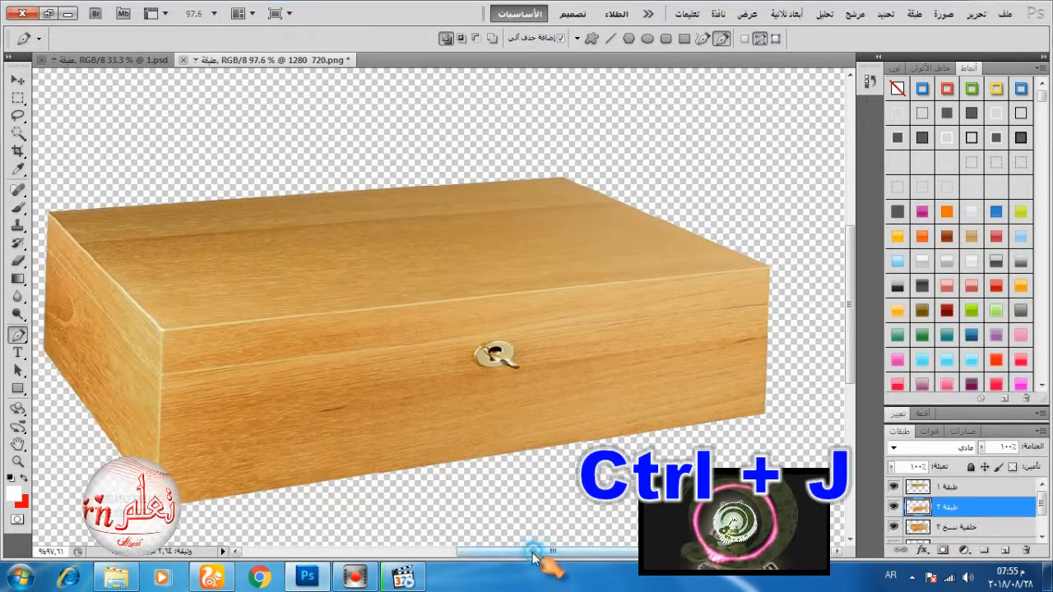
Step: Outline the box's left side face with the Pen tool, convert it to a selection and copy it from طبقة ٢ to a new layer
left_click_drag(533, 557, 505, 558)
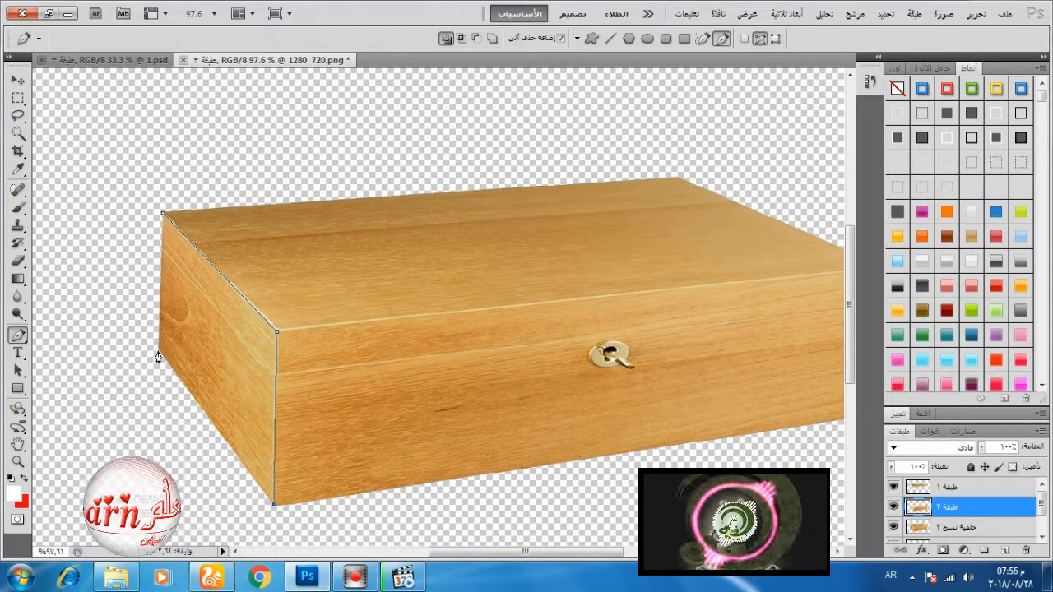
right_click(210, 283)
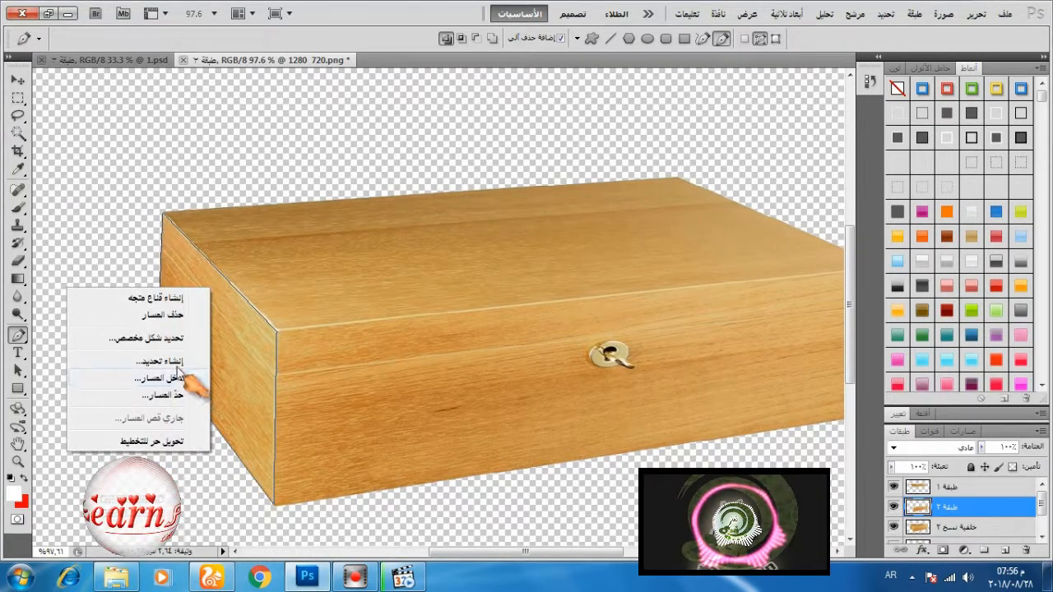
left_click(193, 372)
left_click(451, 162)
key("ctrl+j")
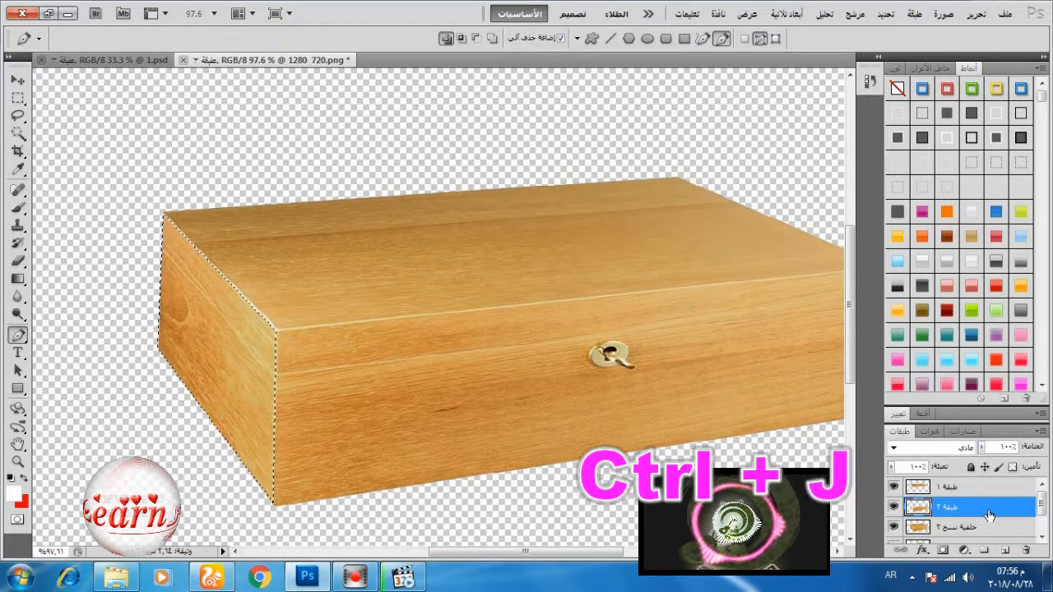
Step: Hide طبقة ٢ and خلفية نسخ ٢ and toggle the new side layer's visibility to examine what was copied
scroll(963, 508, "down", 1)
left_click(894, 507)
left_click(893, 506)
scroll(893, 507, "up", 1)
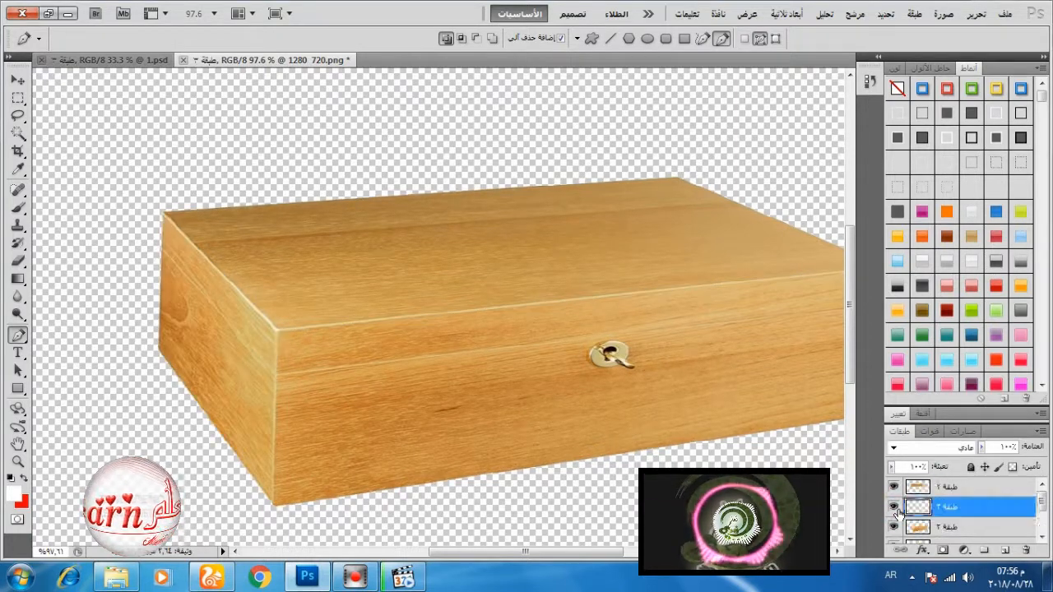
scroll(893, 506, "down", 2)
left_click(893, 496)
left_click(893, 496)
scroll(897, 497, "up", 1)
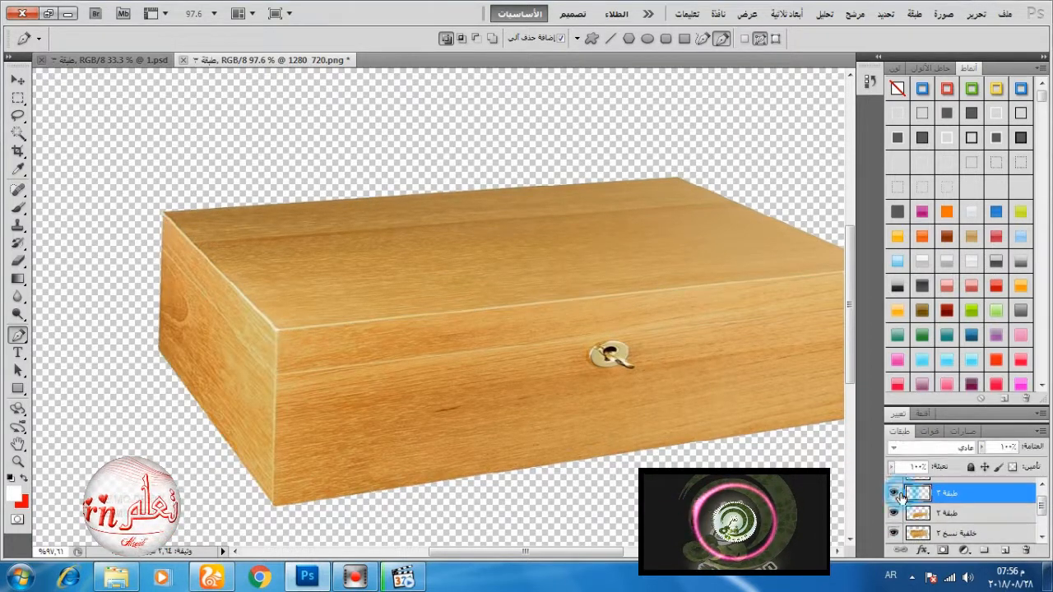
left_click(893, 533)
left_click(894, 513)
left_click(893, 494)
left_click(893, 494)
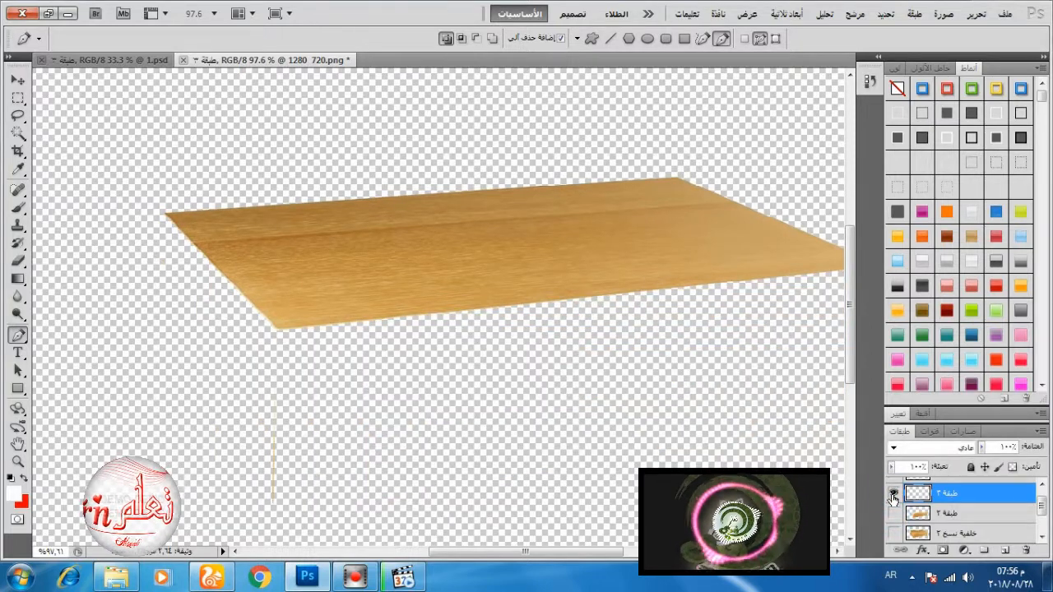
left_click(893, 495)
left_click(894, 494)
Step: Delete the copied side layer طبقة ٣ and make طبقة ٢ and خلفية نسخ ٢ visible again
scroll(893, 497, "up", 1)
left_click(893, 526)
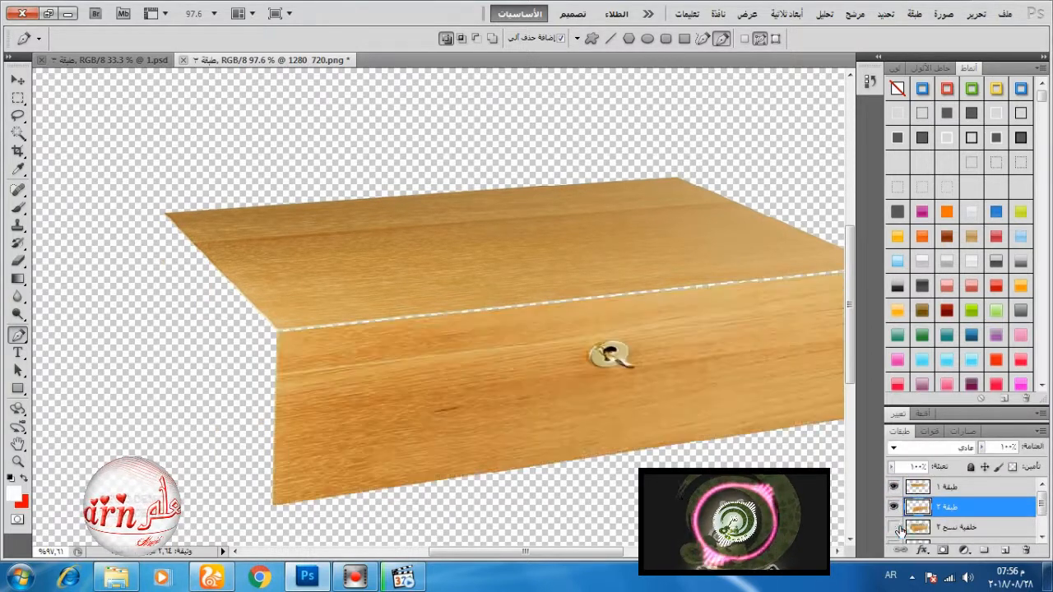
scroll(894, 526, "down", 2)
left_click(893, 493)
left_click(894, 514)
left_click(893, 513)
left_click(894, 513)
Step: Revert the document history to the state where the left side face is selected, before it was copied
left_click(869, 81)
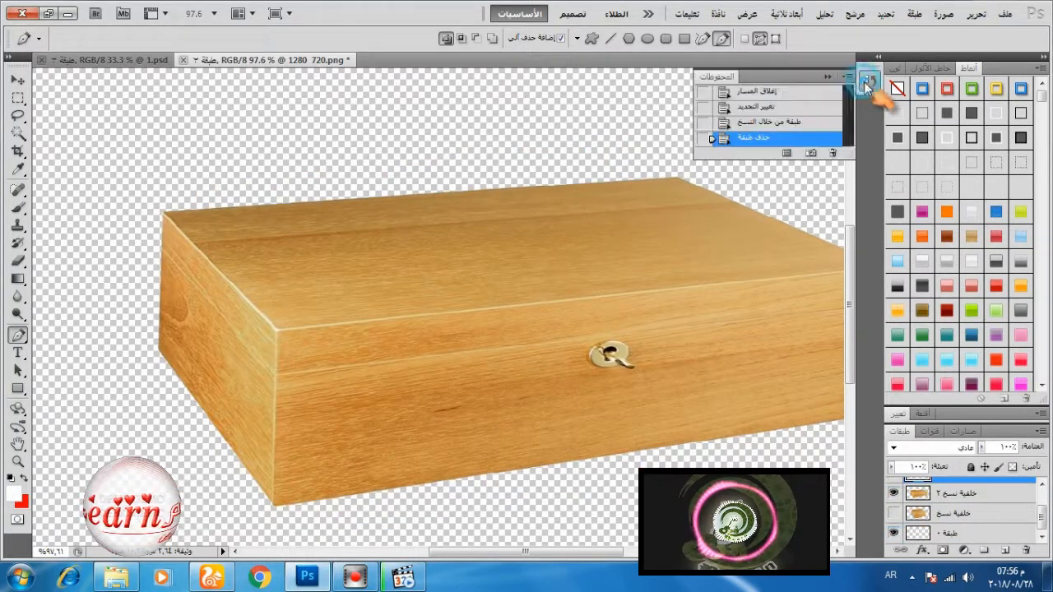
left_click(792, 123)
left_click(789, 108)
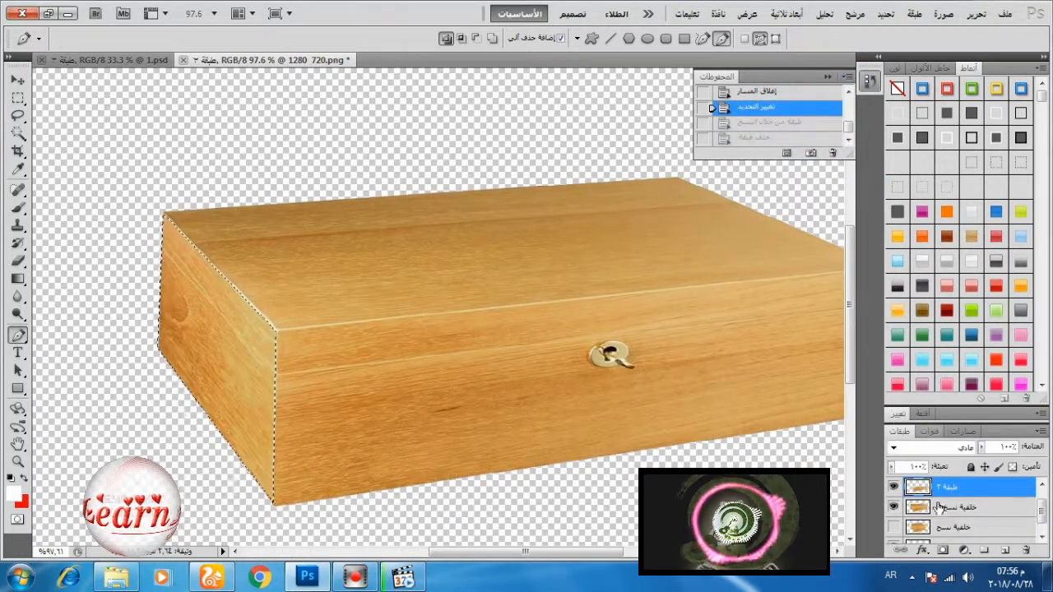
Step: Copy the selected left side face from layer خلفية نسخ ٢ to a new layer and hide that source layer
scroll(905, 502, "down", 1)
left_click(905, 494)
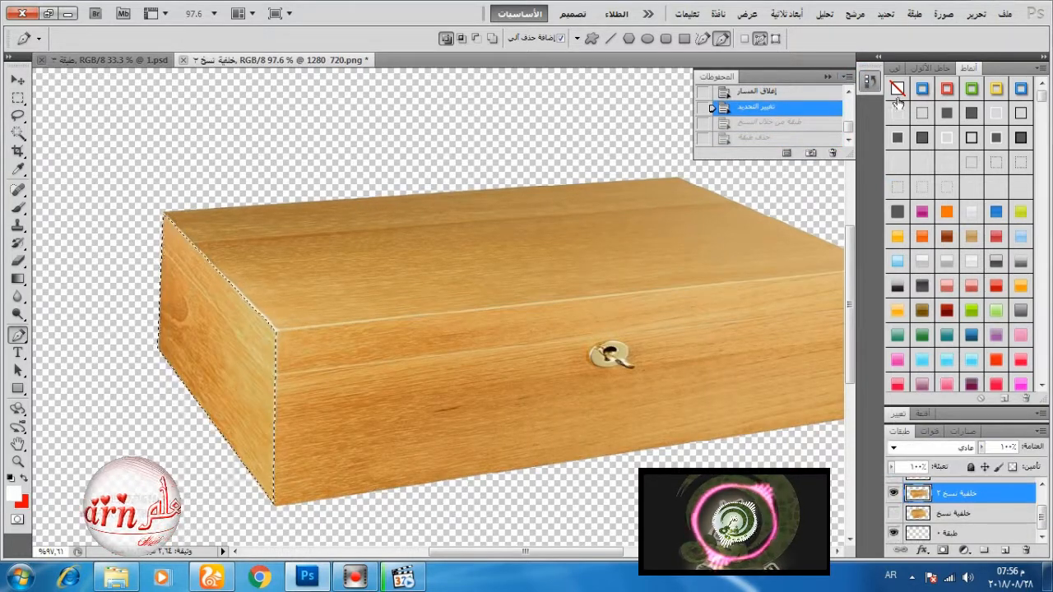
left_click(896, 68)
left_click(870, 81)
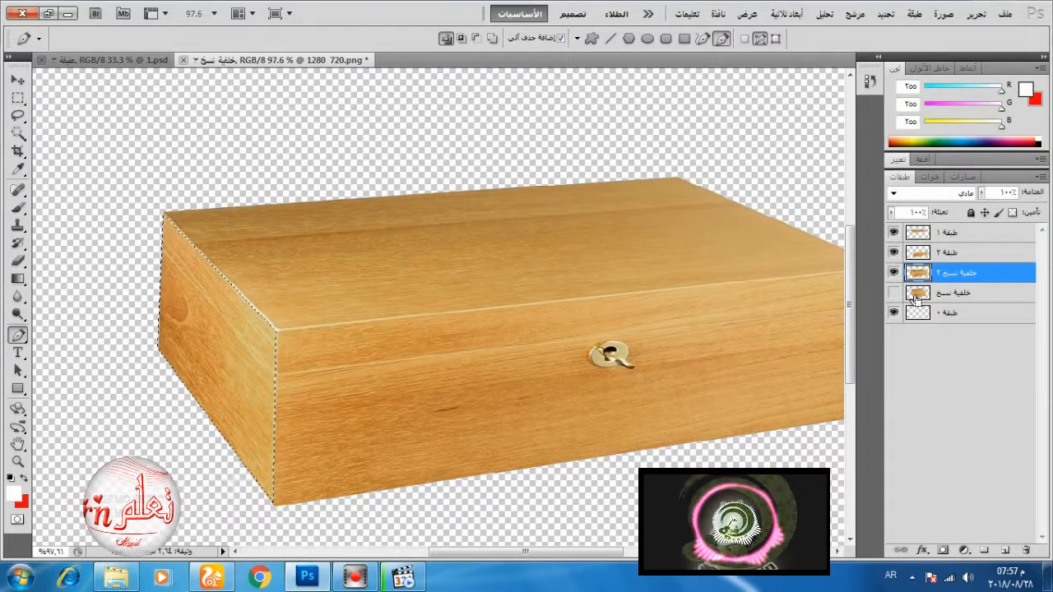
key("ctrl+j")
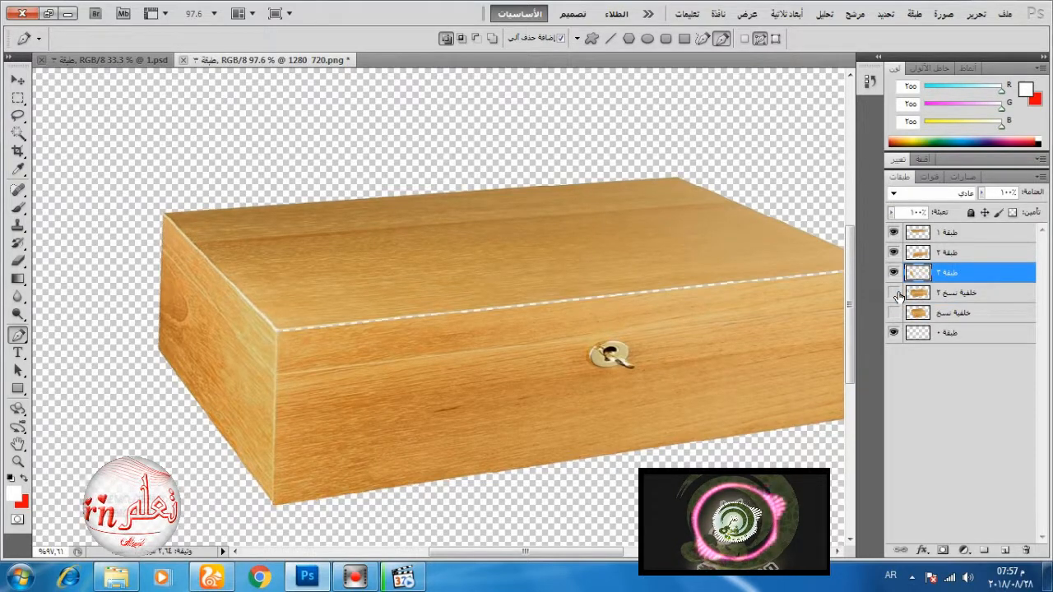
Step: Check the three separated face layers by switching each one's visibility off and on
left_click(893, 273)
left_click(893, 273)
left_click(893, 254)
left_click(894, 253)
left_click(894, 234)
left_click(894, 233)
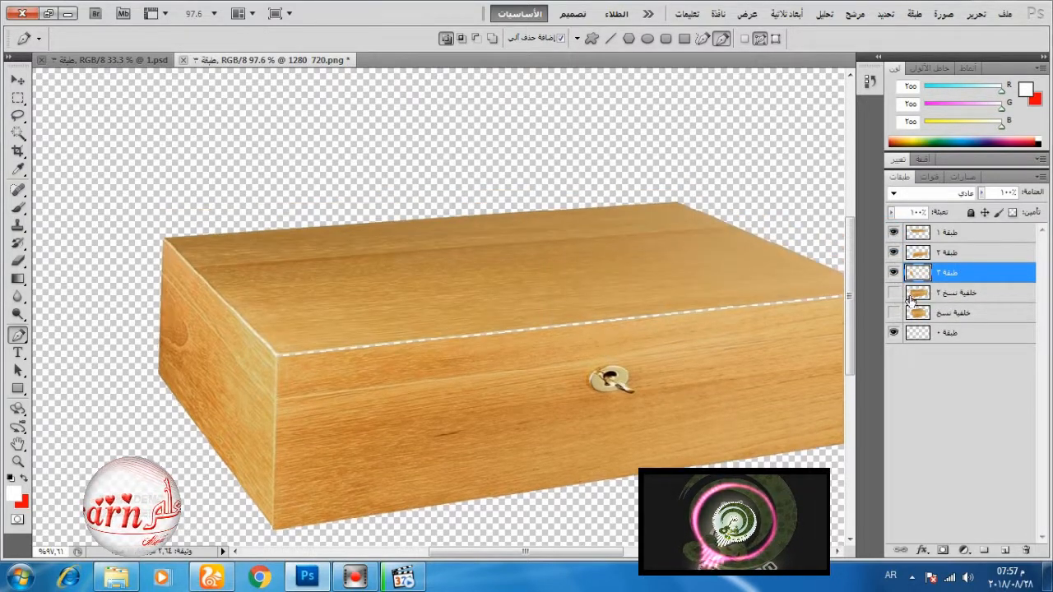
Step: Select layer طبقة ١, switch to File Explorer and open the image Home_pc_Note8_01_black in Photoshop
left_click(946, 234)
scroll(945, 254, "up", 2)
scroll(949, 237, "down", 2)
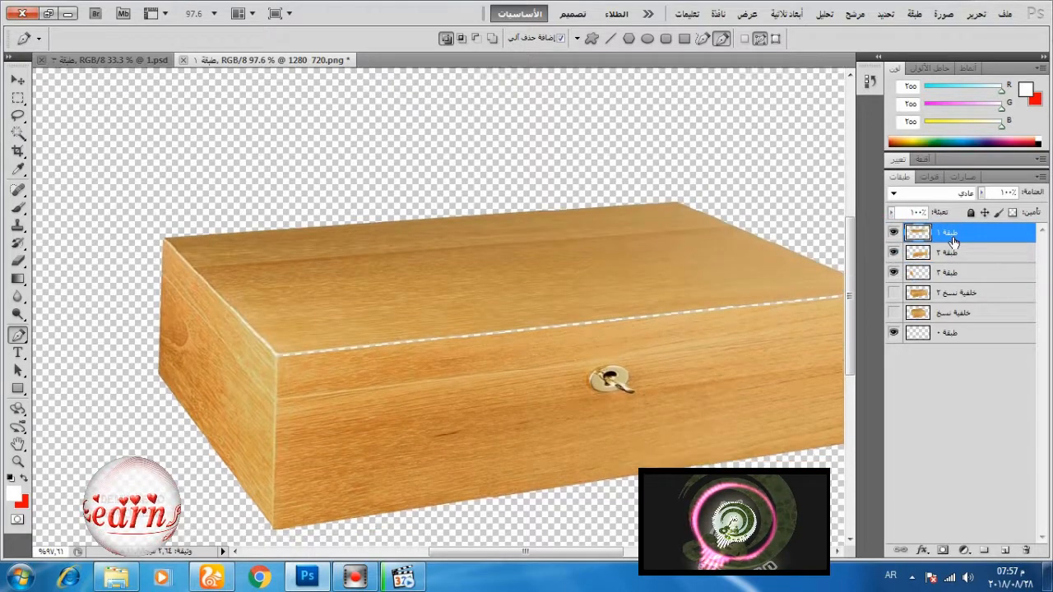
left_click_drag(594, 551, 619, 552)
left_click(116, 579)
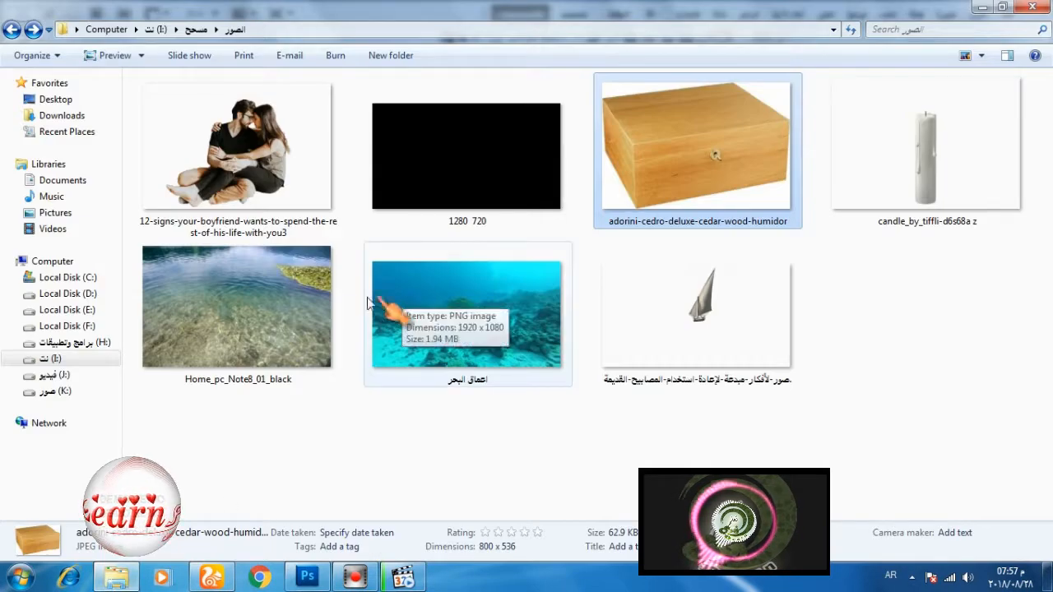
right_click(288, 306)
mouse_move(543, 303)
left_click(609, 302)
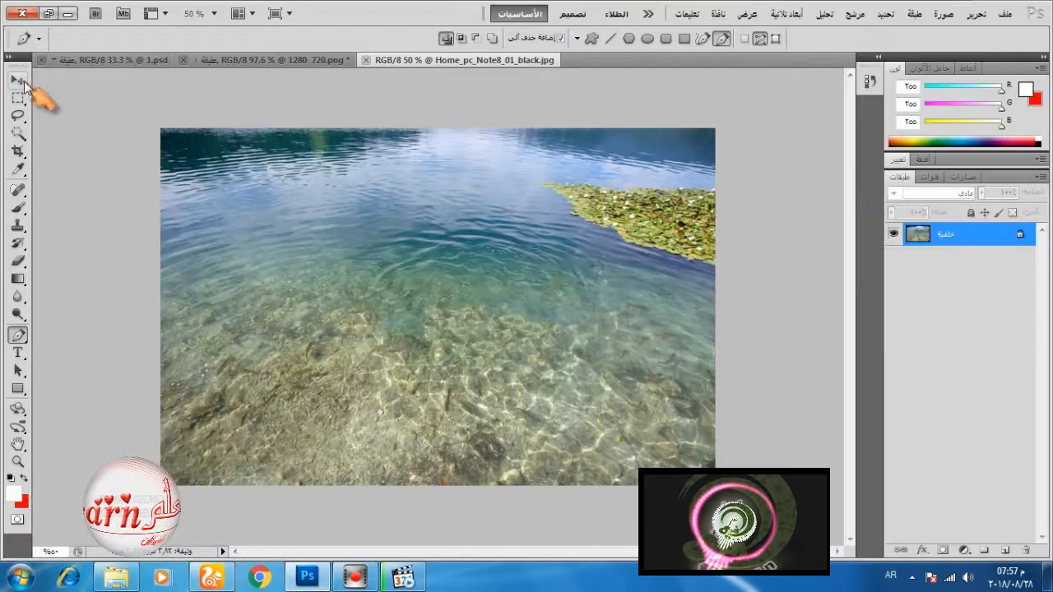
Step: Duplicate the lake photo's background layer and move the copy into the 1280 720.png box document
left_click_drag(962, 239, 1006, 546)
left_click_drag(1005, 546, 1005, 548)
left_click_drag(424, 189, 416, 210)
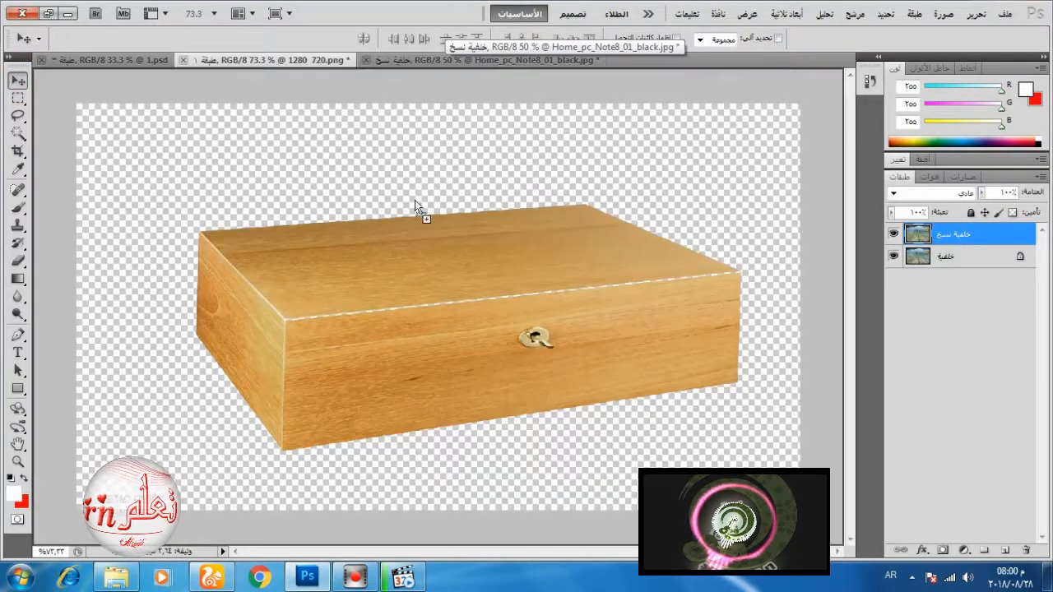
Step: Free-transform the lake layer over the box to about 54% width and 42% height, rotated about 7.4° counterclockwise
left_click(983, 16)
left_click(797, 301)
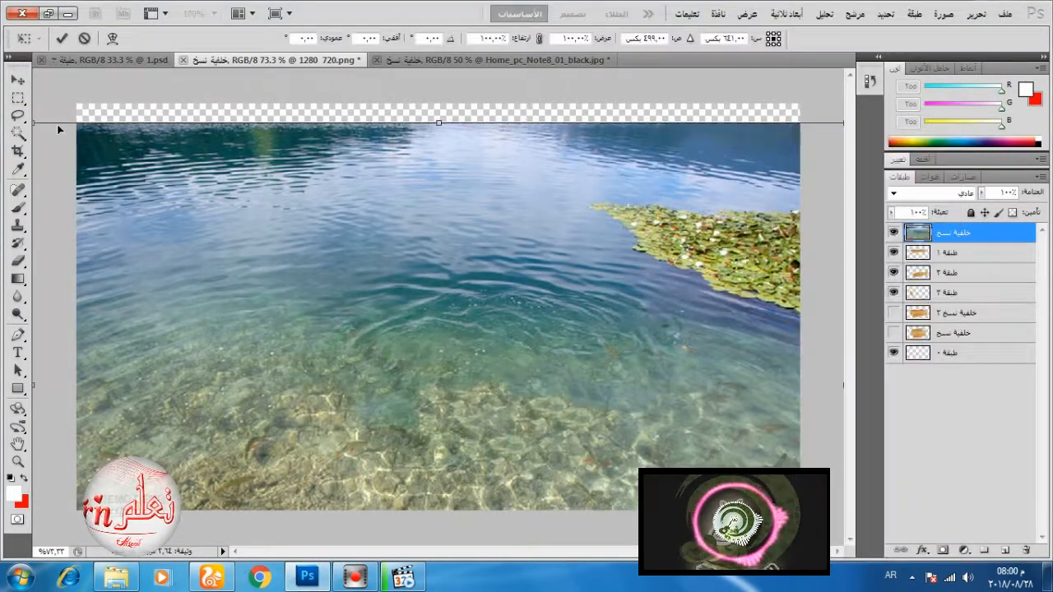
left_click_drag(57, 124, 88, 116)
left_click_drag(66, 115, 352, 373)
left_click_drag(518, 422, 367, 292)
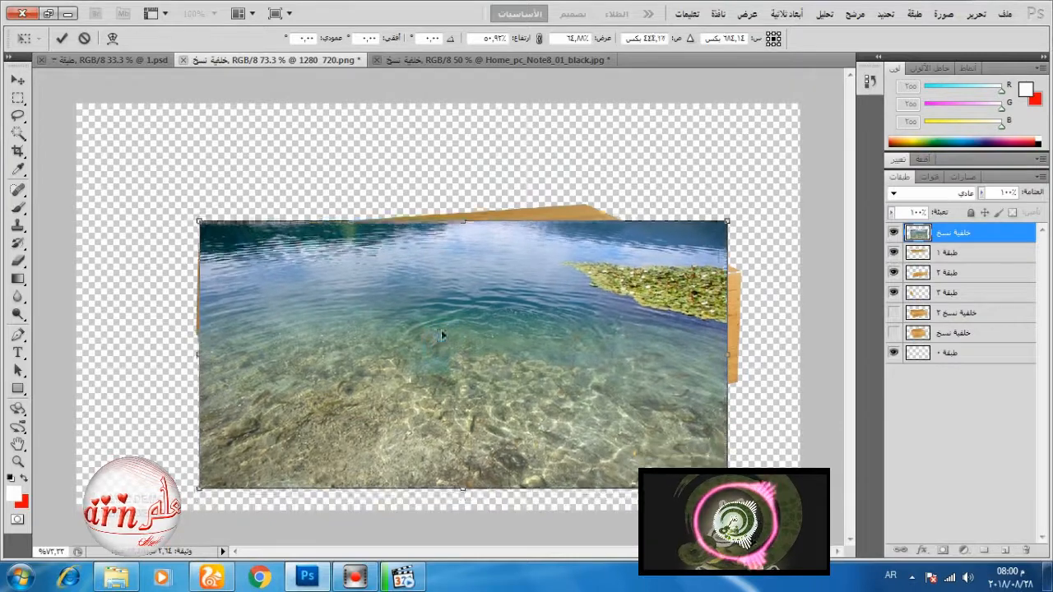
left_click_drag(688, 470, 589, 425)
left_click_drag(279, 327, 376, 351)
left_click_drag(683, 451, 754, 399)
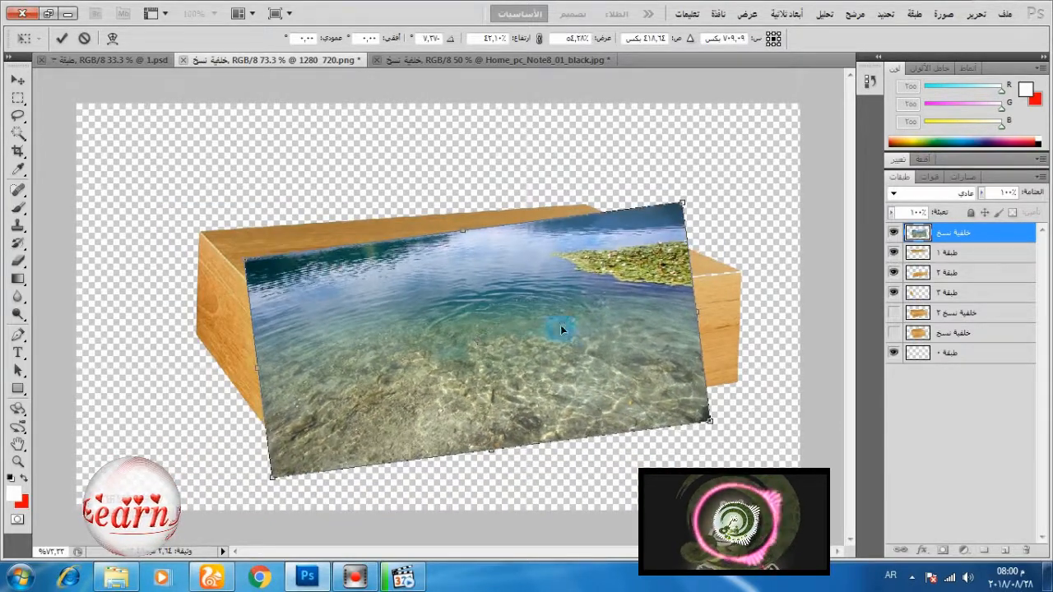
Step: Widen the lake layer to about 63% over the box and lower its opacity to 54%
left_click_drag(562, 329, 514, 300)
left_click_drag(644, 297, 732, 293)
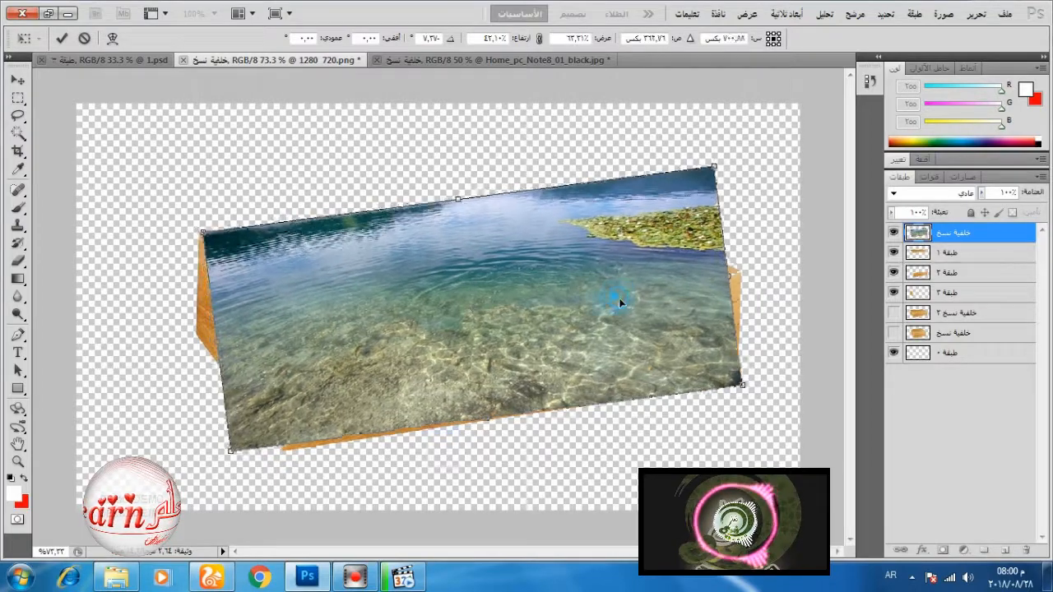
left_click_drag(619, 298, 634, 317)
left_click(983, 195)
left_click_drag(1014, 211, 944, 209)
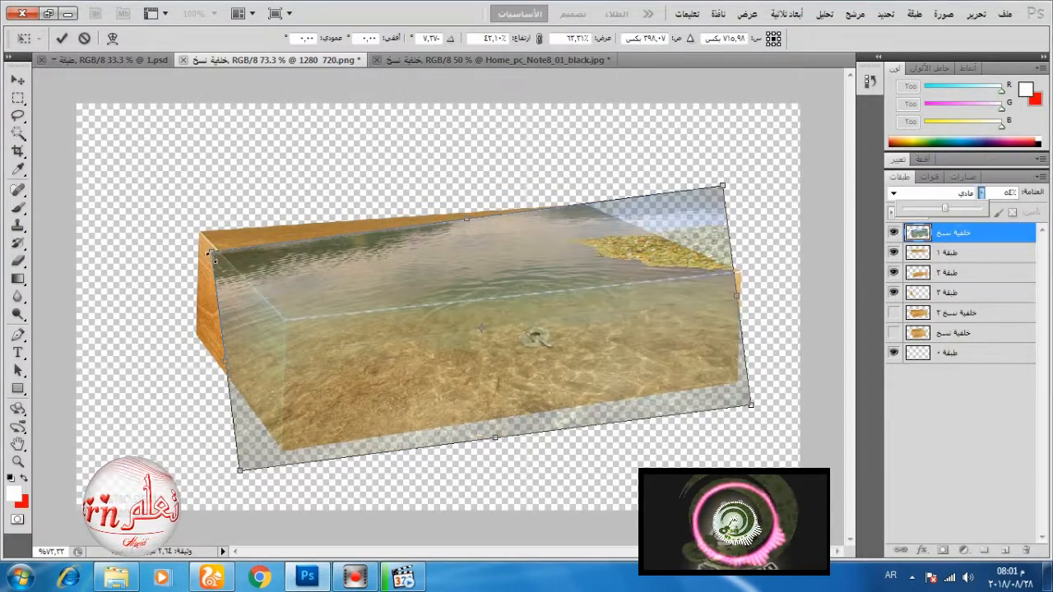
Step: Enlarge the lake layer to about 70% by 49% with a 2.4° counterclockwise tilt, covering the box top, and apply the transform
left_click(625, 328)
left_click_drag(624, 329, 630, 338)
left_click_drag(218, 262, 172, 231)
left_click_drag(502, 304, 494, 315)
left_click_drag(772, 361, 741, 348)
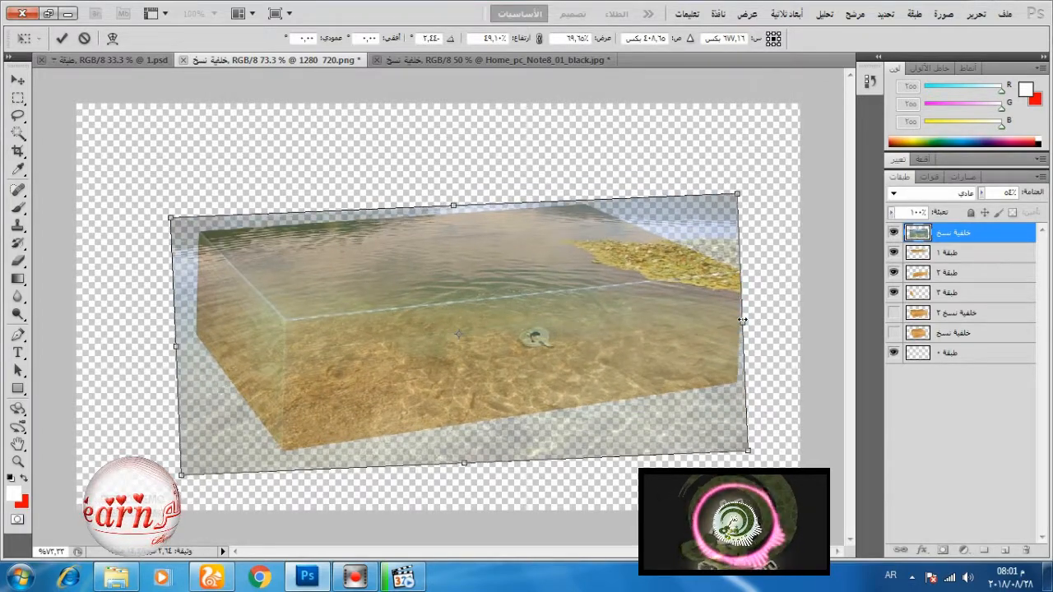
left_click(62, 38)
Step: Restore the lake layer's opacity to 100% and clip it to the top face layer طبقة ١
left_click(982, 192)
left_click_drag(980, 209, 1021, 209)
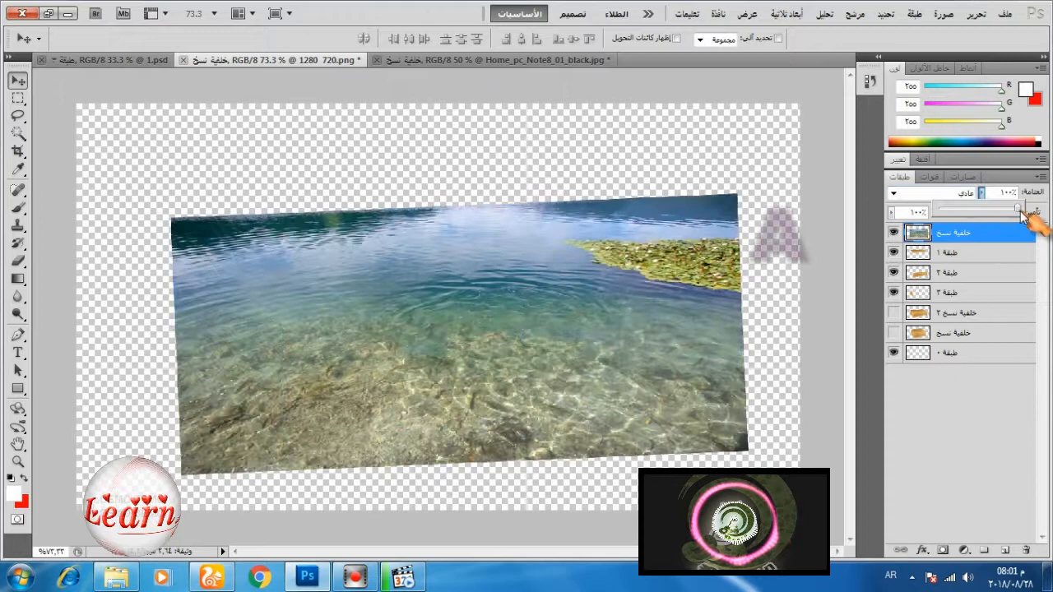
left_click(950, 242, "alt")
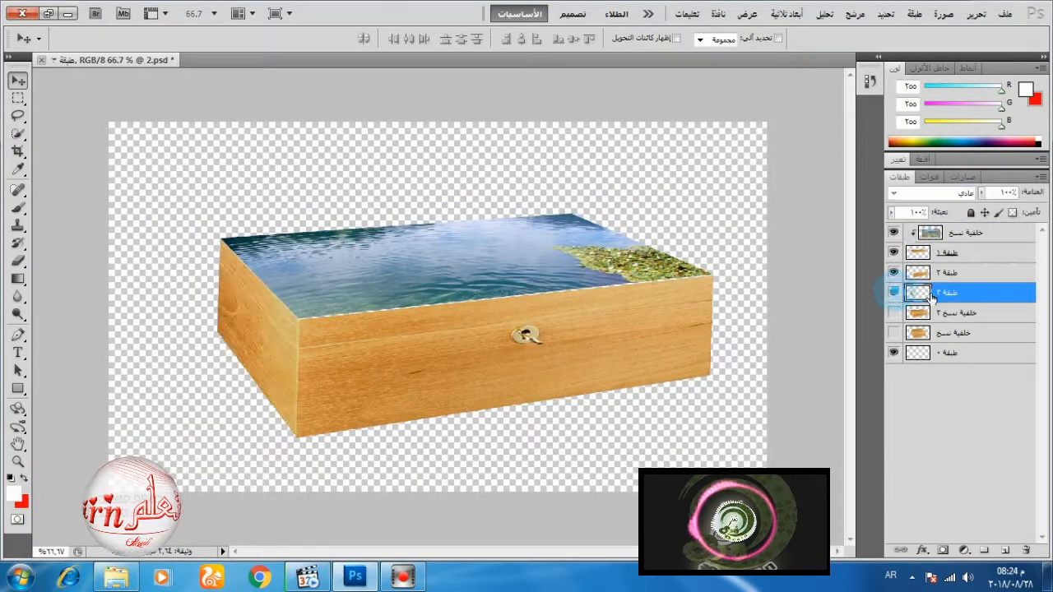
Step: Open Home_pc_Note8_01_black from File Explorer, duplicate its background layer and move the copy into 2.psd above layer طبقة ٣
left_click(115, 580)
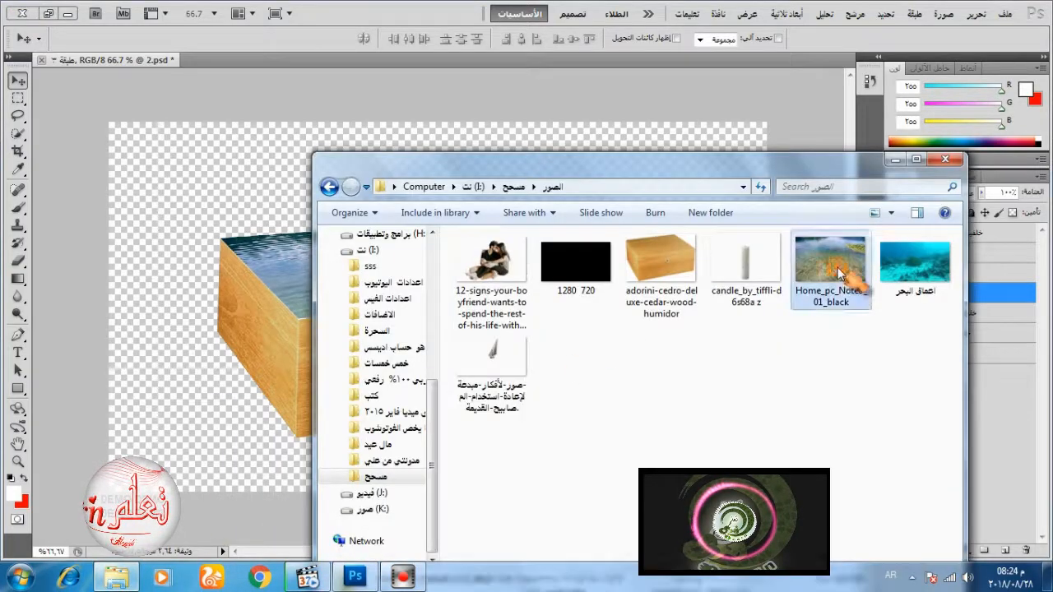
right_click(827, 251)
mouse_move(802, 304)
left_click(622, 302)
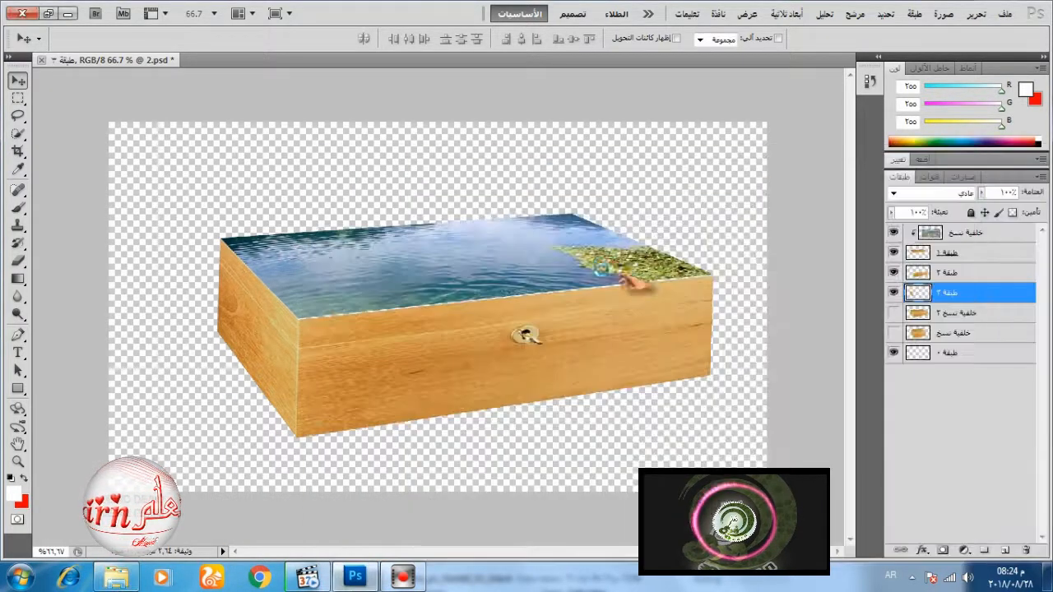
left_click_drag(977, 237, 1005, 550)
left_click_drag(491, 305, 286, 249)
Step: Free-transform the new lake layer near the left side face to about 24% width and 32% height, rotated about 24° clockwise
left_click(974, 14)
left_click(796, 299)
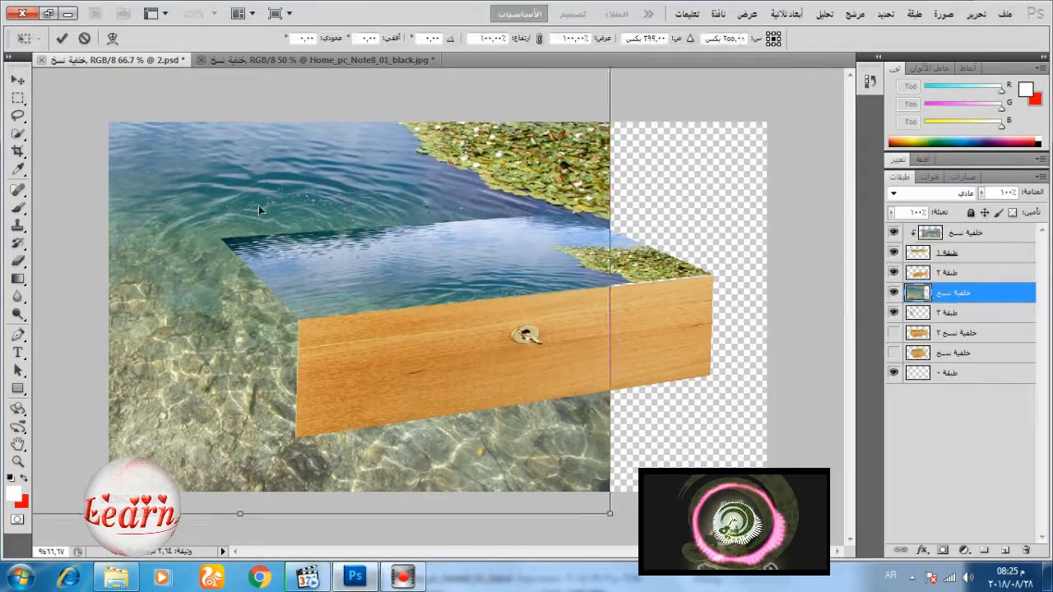
left_click_drag(258, 204, 470, 247)
left_click_drag(80, 80, 469, 304)
left_click_drag(609, 374, 261, 235)
left_click_drag(184, 206, 359, 296)
left_click_drag(390, 372, 245, 311)
left_click_drag(422, 339, 405, 389)
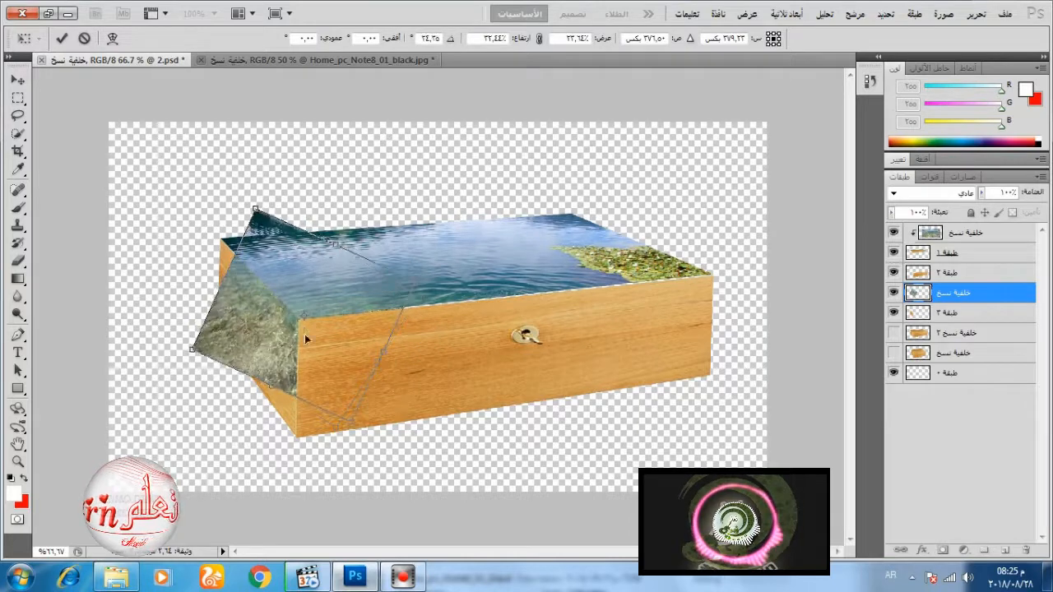
Step: Resize the side lake layer to about 30% in both directions over the left face, rotated about 32° clockwise
left_click_drag(381, 351, 440, 376)
left_click_drag(353, 367, 301, 370)
left_click_drag(466, 348, 463, 372)
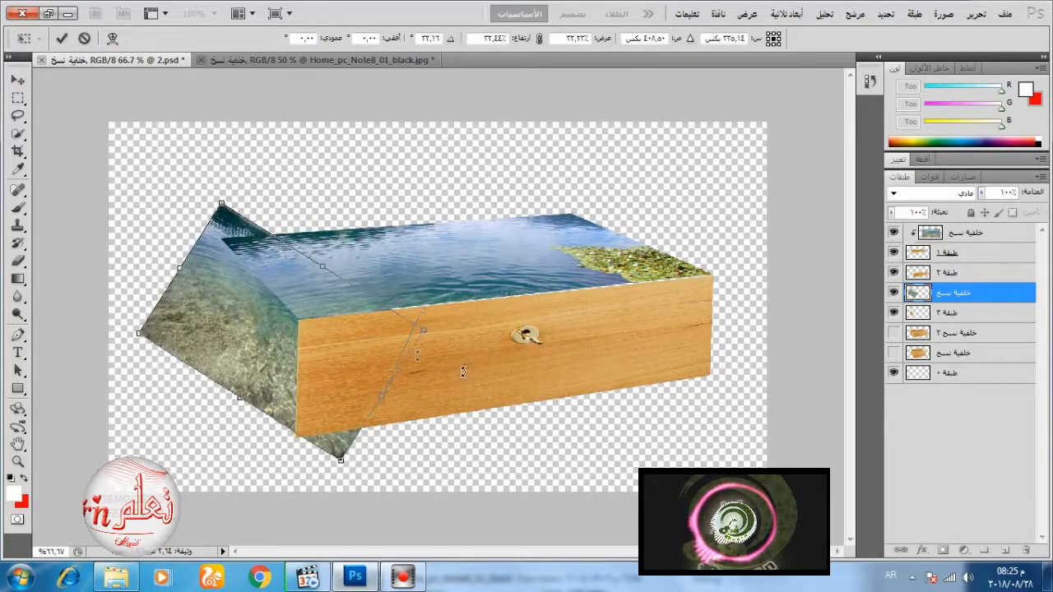
left_click_drag(141, 334, 158, 331)
Step: Taper both ends of the side lake layer with the Perspective transform to follow the left face
right_click(255, 263)
left_click(232, 370)
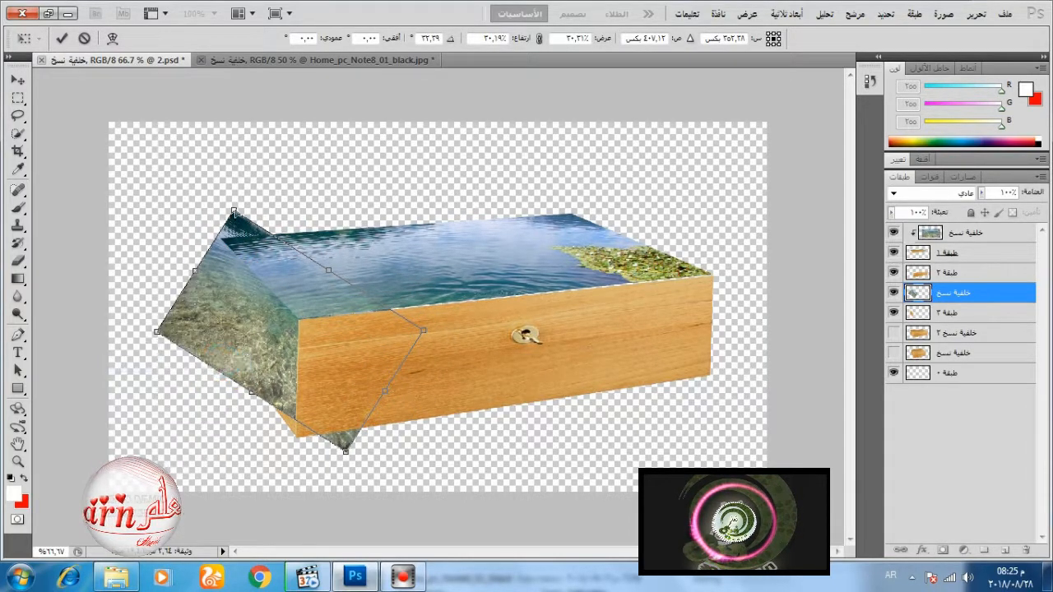
left_click_drag(235, 211, 221, 249)
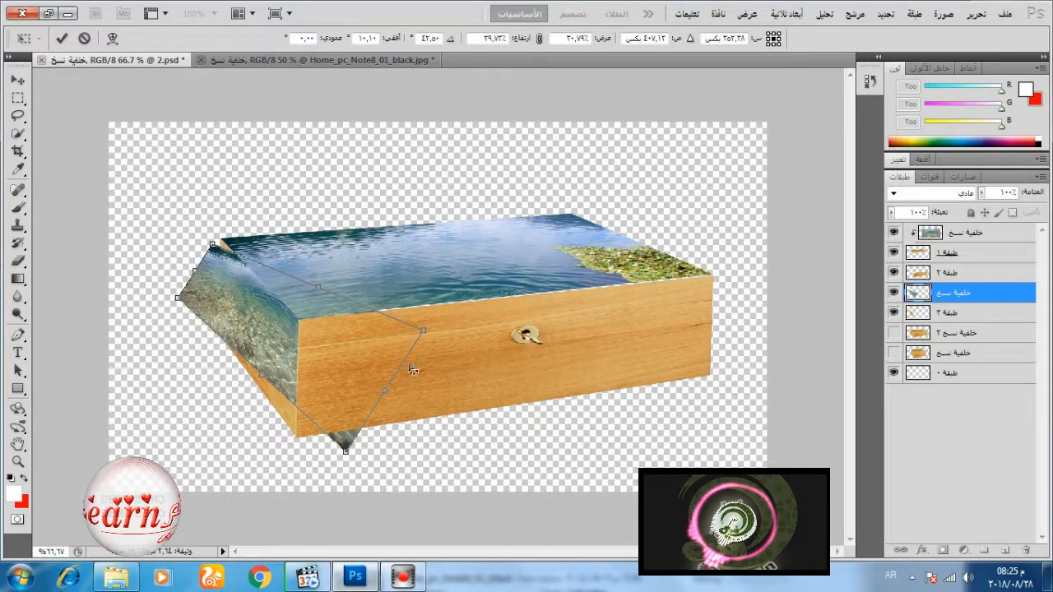
left_click_drag(423, 332, 415, 349)
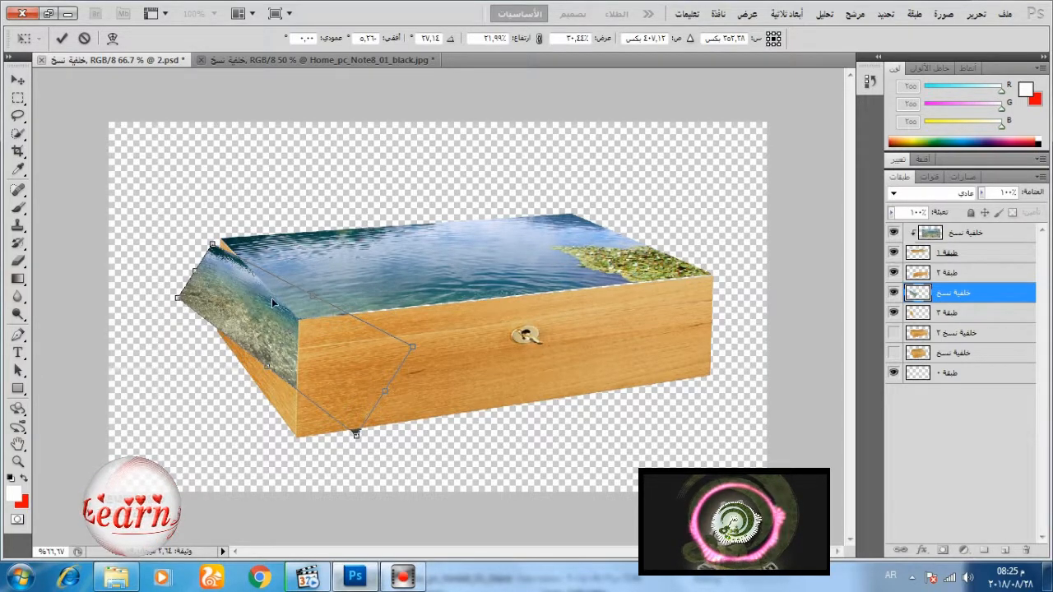
Step: Fit the side lake layer at about 50° rotation and 25% height, apply the transform and clip it to layer طبقة ٣
left_click_drag(329, 292, 337, 297)
left_click_drag(265, 358, 256, 332)
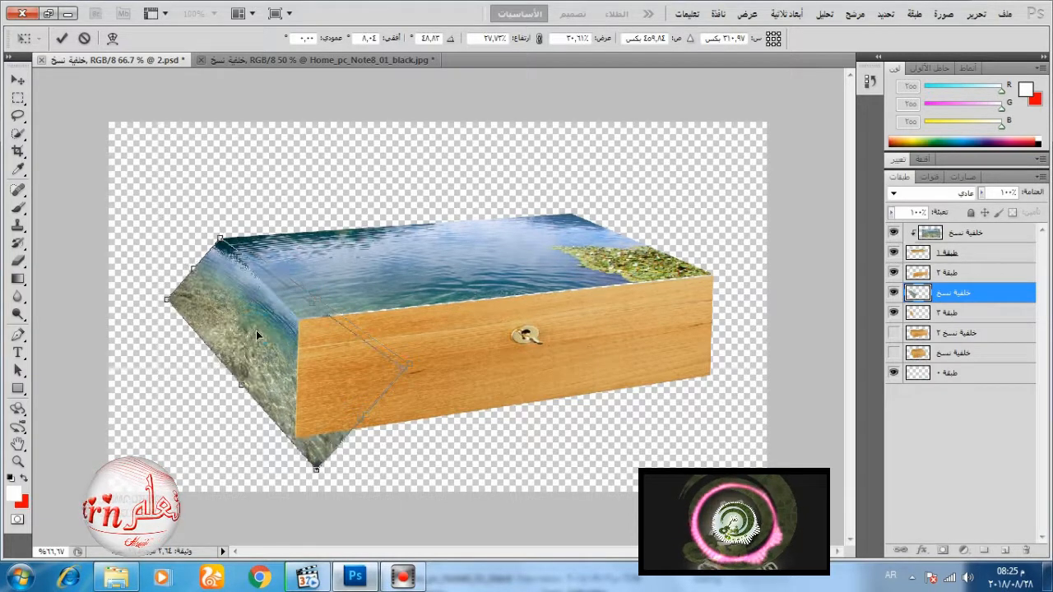
left_click_drag(239, 386, 250, 378)
left_click_drag(430, 375, 430, 383)
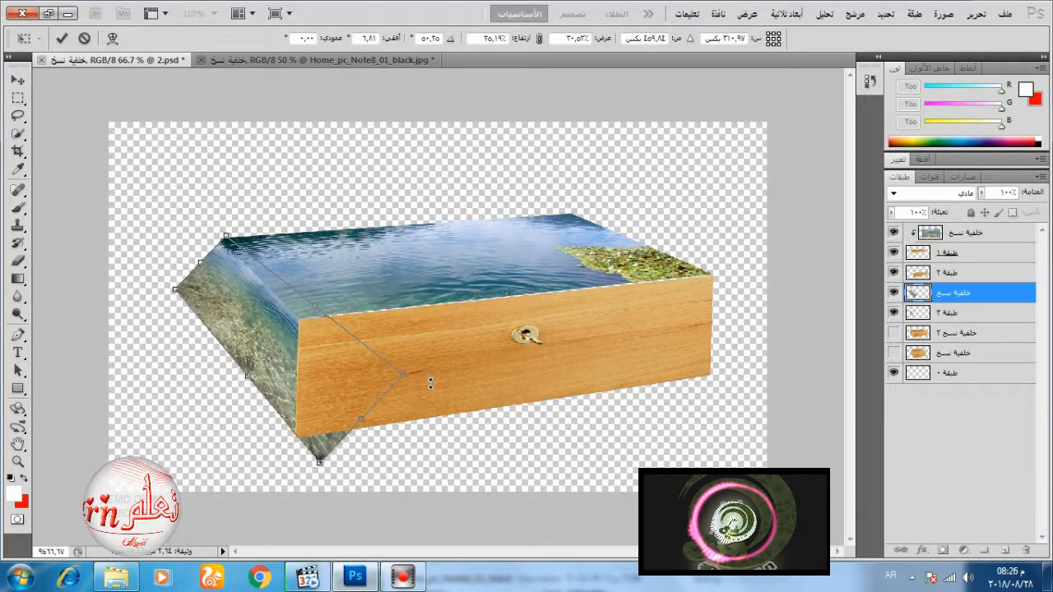
left_click(62, 38)
key("alt")
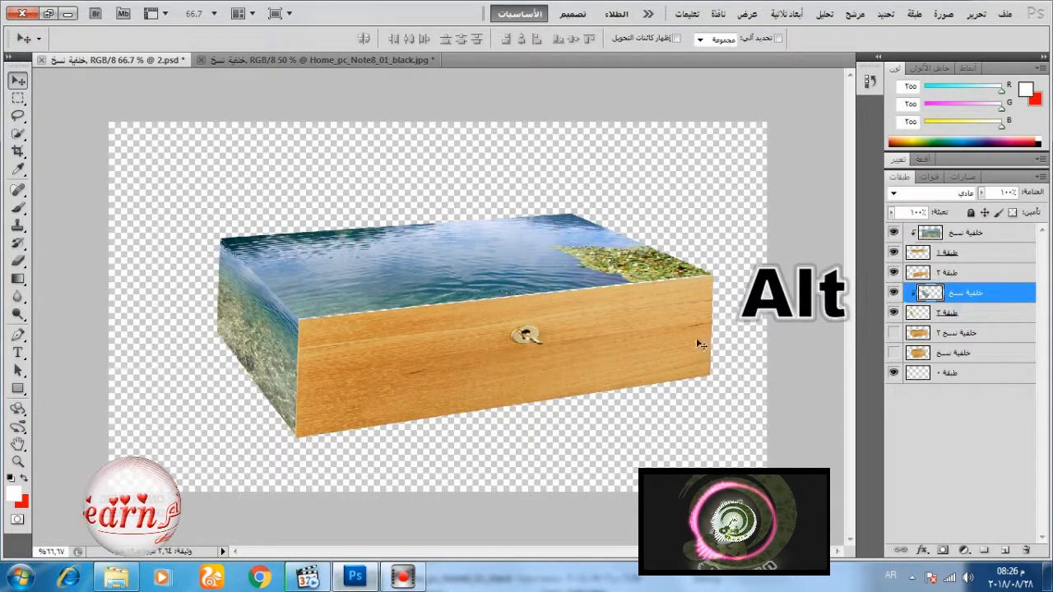
Step: Check the side lake layer, side face layer طبقة ٣ and front face layer طبقة ٢ by switching their visibility off and on
left_click(893, 292)
left_click(893, 293)
left_click(893, 313)
left_click(893, 313)
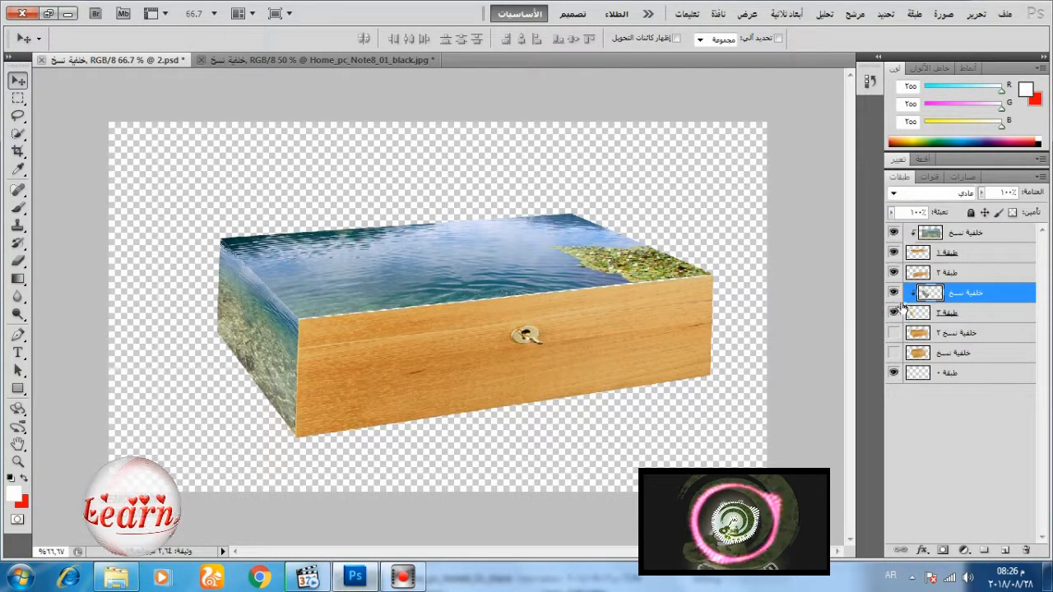
left_click(893, 273)
left_click(894, 272)
Step: Select the front face layer طبقة ٢, switch to File Explorer and open the image اعماق البحر in Photoshop
left_click(517, 403, "ctrl")
left_click(116, 578)
left_click(884, 275)
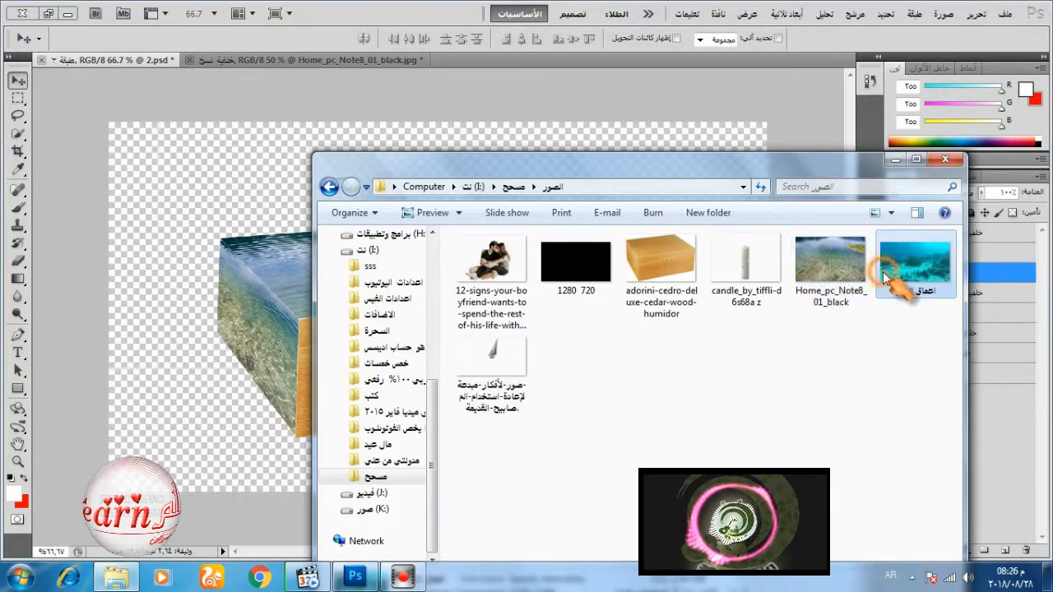
right_click(883, 274)
mouse_move(815, 301)
left_click(694, 301)
Step: Duplicate the underwater photo's background layer and move the copy into 2.psd above layer طبقة ٢
left_click_drag(946, 237, 1005, 549)
left_click_drag(507, 325, 335, 66)
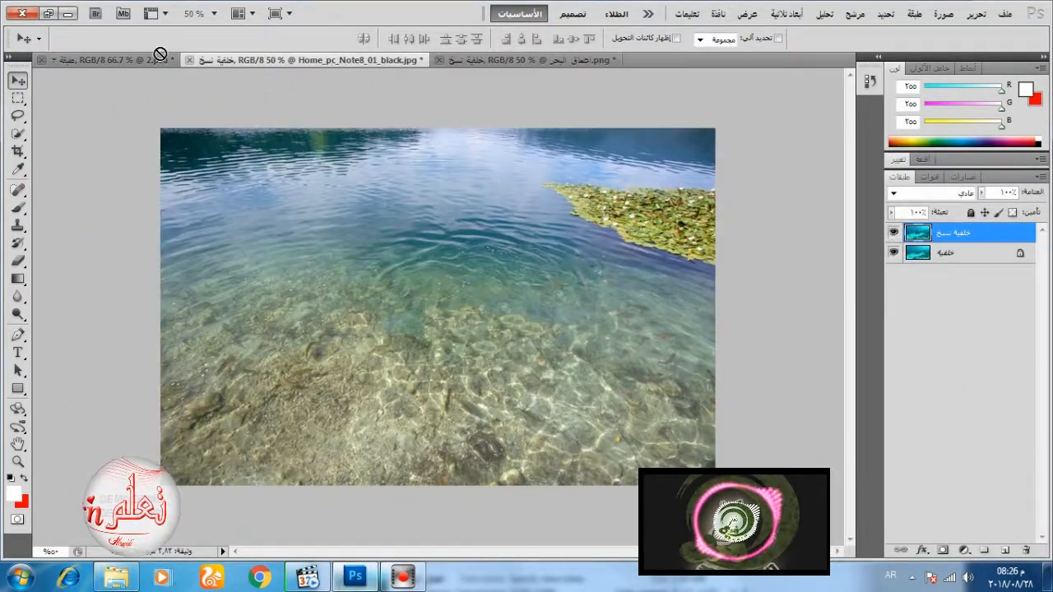
left_click_drag(160, 55, 487, 253)
Step: Free-transform the underwater layer to about 44% width and 24% height and position it over the box front
left_click(978, 15)
left_click(773, 300)
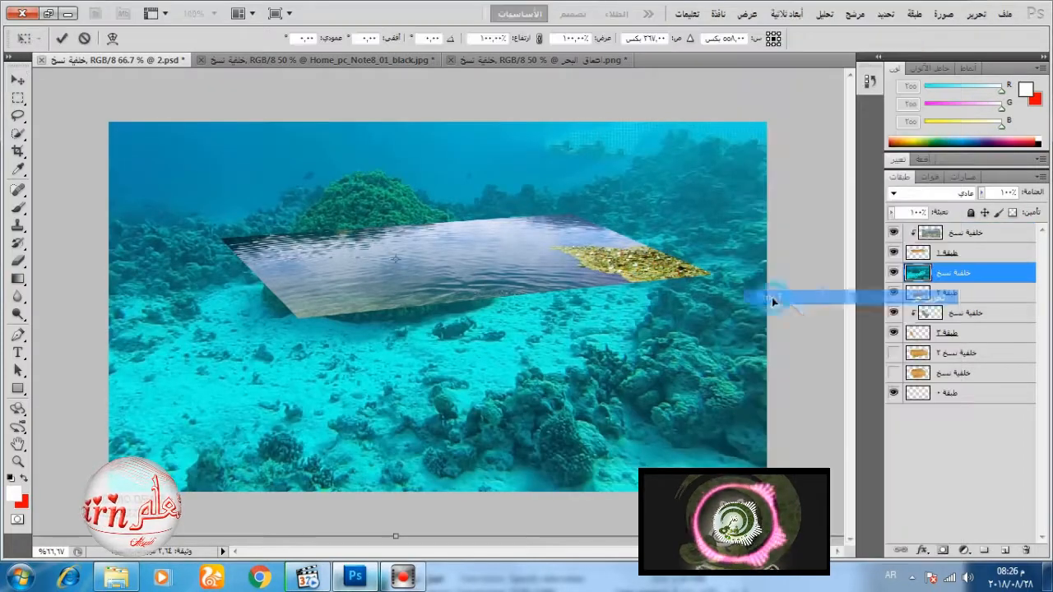
left_click_drag(105, 81, 376, 182)
left_click_drag(145, 71, 603, 438)
left_click_drag(617, 457, 255, 320)
left_click_drag(606, 406, 641, 360)
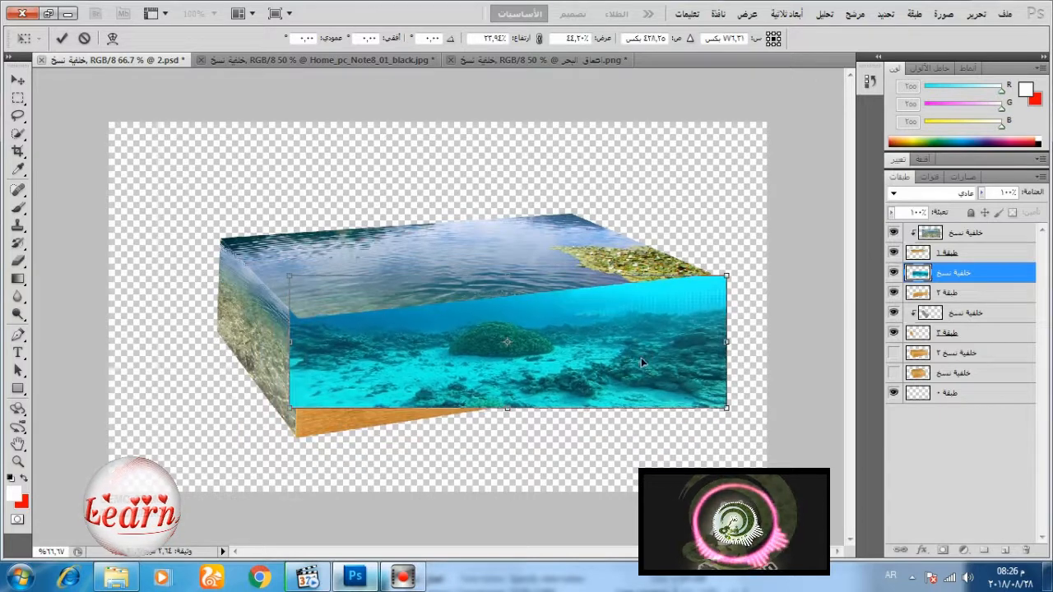
Step: Set the underwater layer's opacity to 53% and rotate it about 10° counterclockwise to follow the front face
left_click(981, 194)
left_click_drag(939, 209, 944, 209)
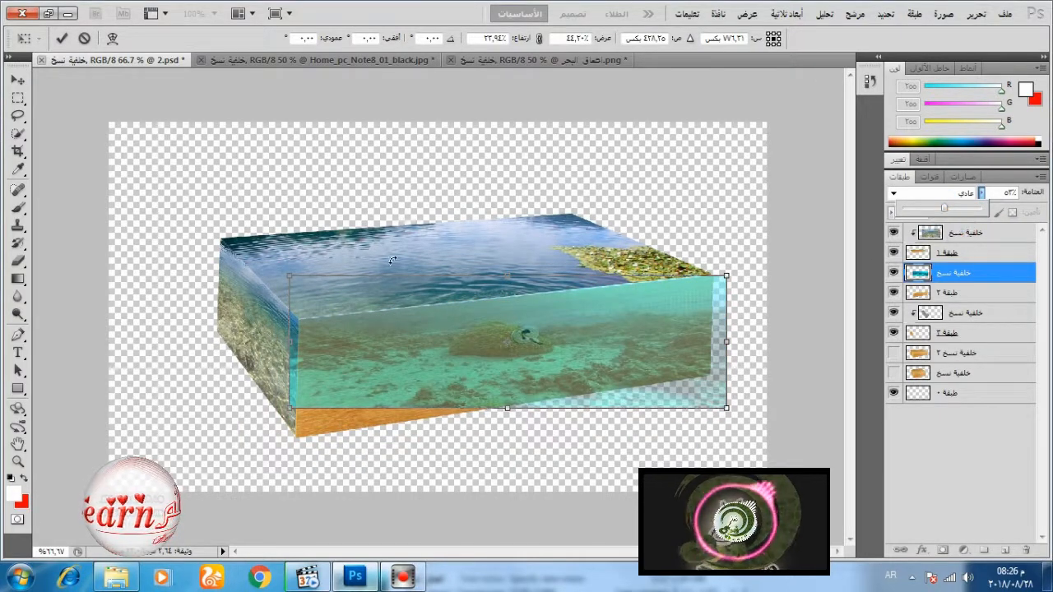
left_click_drag(730, 440, 735, 403)
left_click_drag(672, 340, 666, 338)
Step: Adjust the underwater layer's left and right sides with the Perspective transform and shift it down over the front face
right_click(703, 337)
left_click(667, 192)
left_click_drag(710, 247, 720, 265)
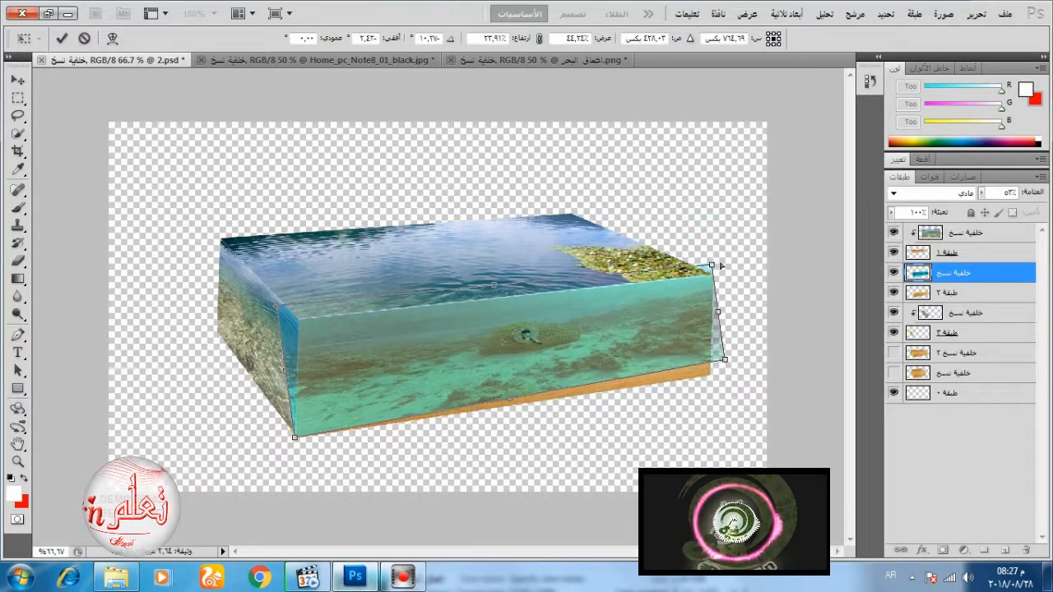
left_click_drag(687, 344, 689, 357)
left_click_drag(280, 325, 291, 325)
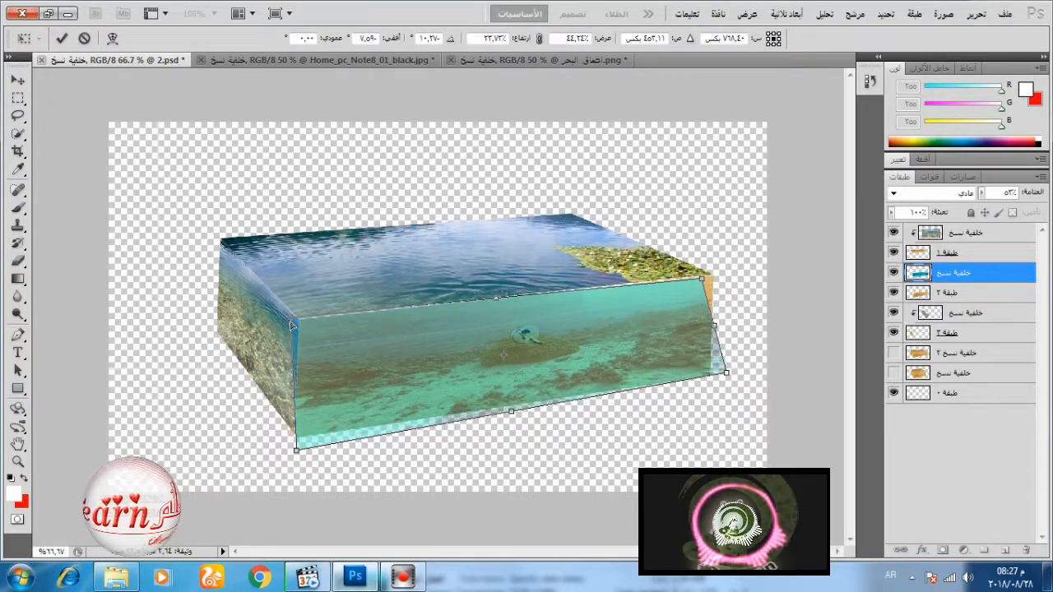
Step: Reshape the underwater layer with the Perspective transform, pulling its lower corners inward and extending its left edge vertically
right_click(685, 326)
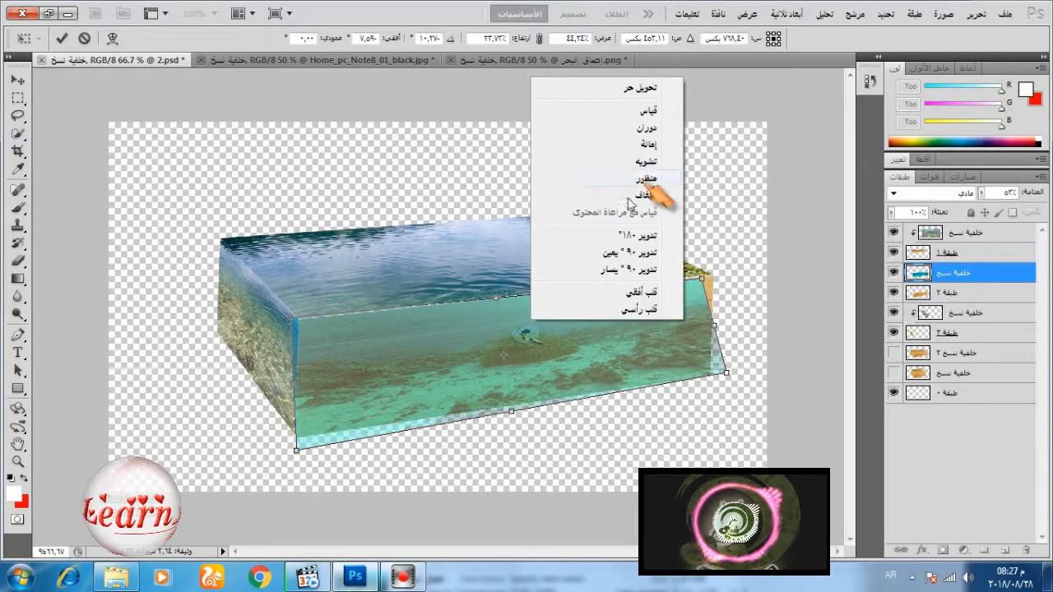
left_click(663, 170)
left_click_drag(297, 450, 297, 440)
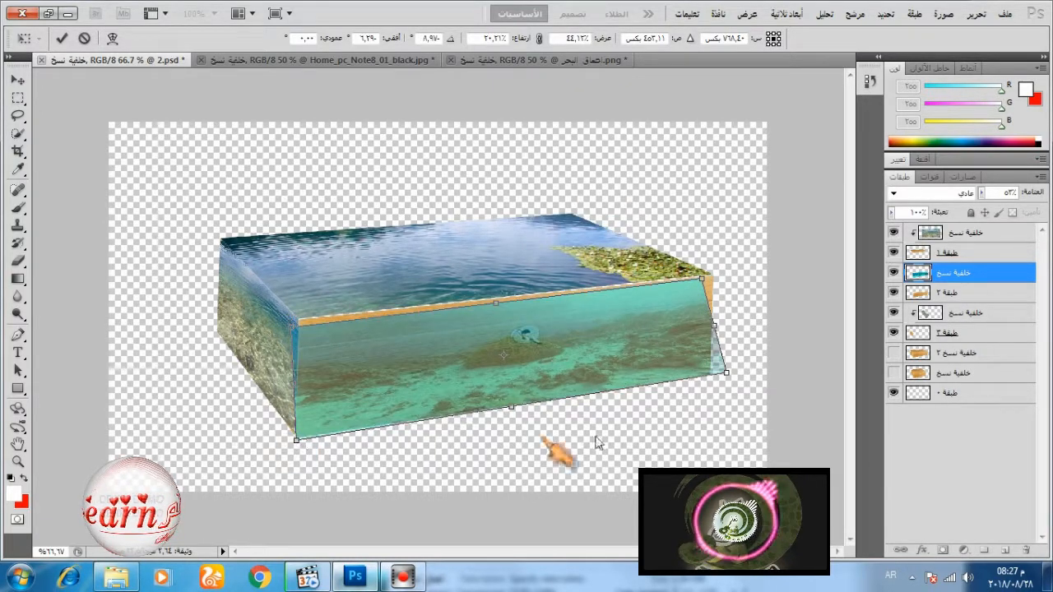
left_click_drag(726, 374, 695, 388)
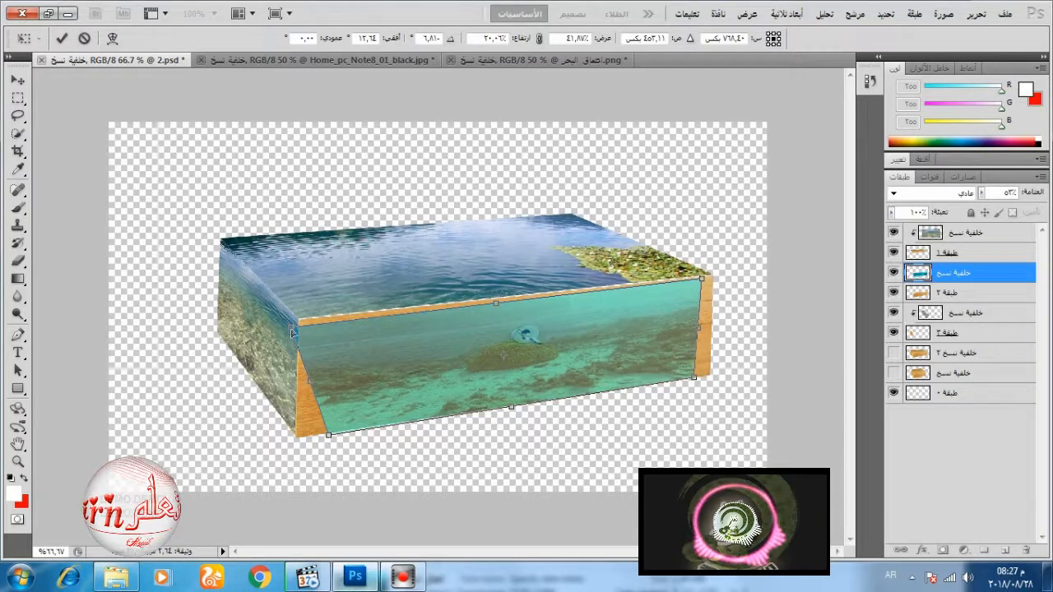
left_click_drag(291, 329, 286, 317)
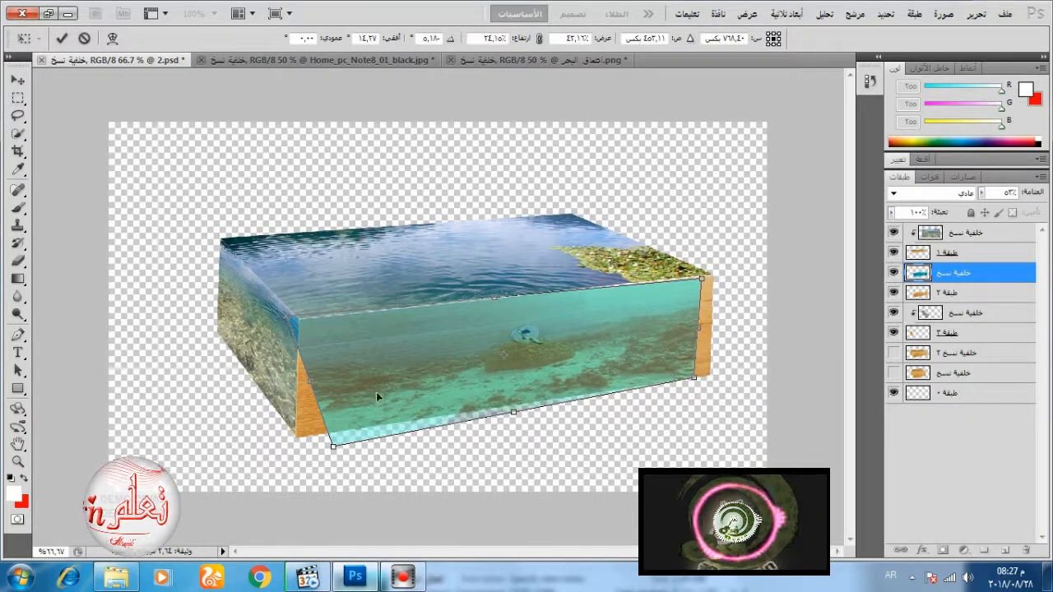
Step: Stretch the underwater layer with Free Transform until it covers the whole front face of the box, and apply the transform
right_click(353, 444)
left_click(463, 204)
left_click_drag(699, 329, 714, 329)
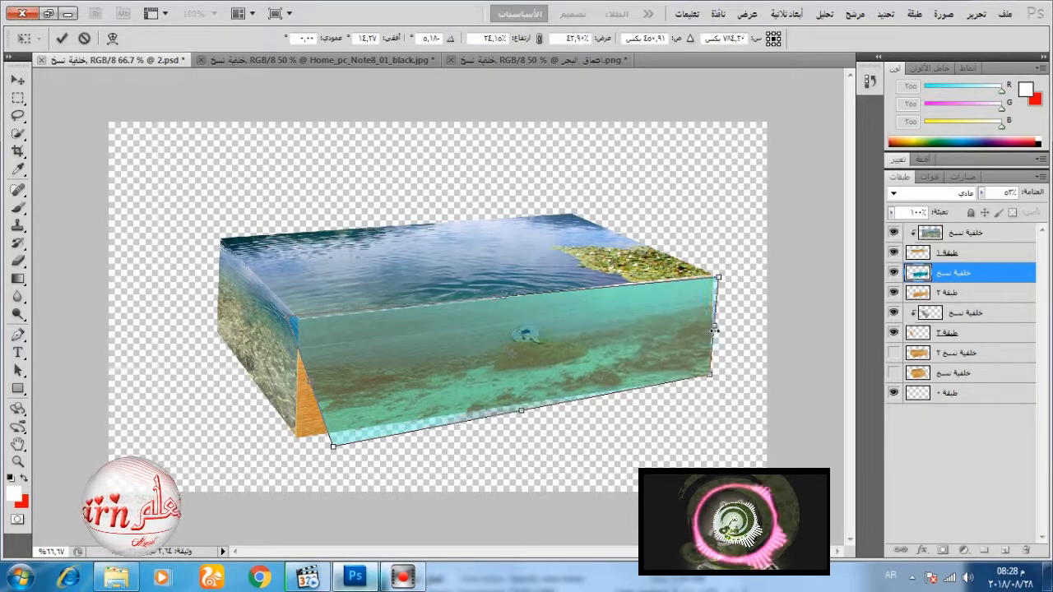
left_click_drag(331, 440, 294, 440)
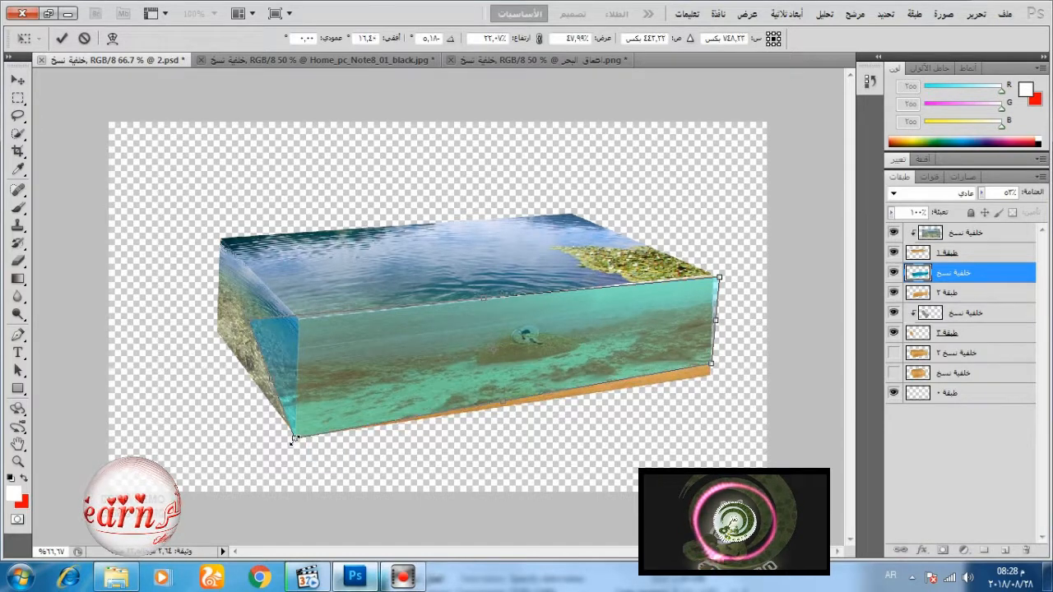
left_click_drag(711, 364, 714, 377)
left_click_drag(719, 277, 727, 266)
key("Return")
Step: Set the underwater layer's opacity to 100% and clip it to layer طبقة ٢
left_click_drag(968, 195, 1012, 196)
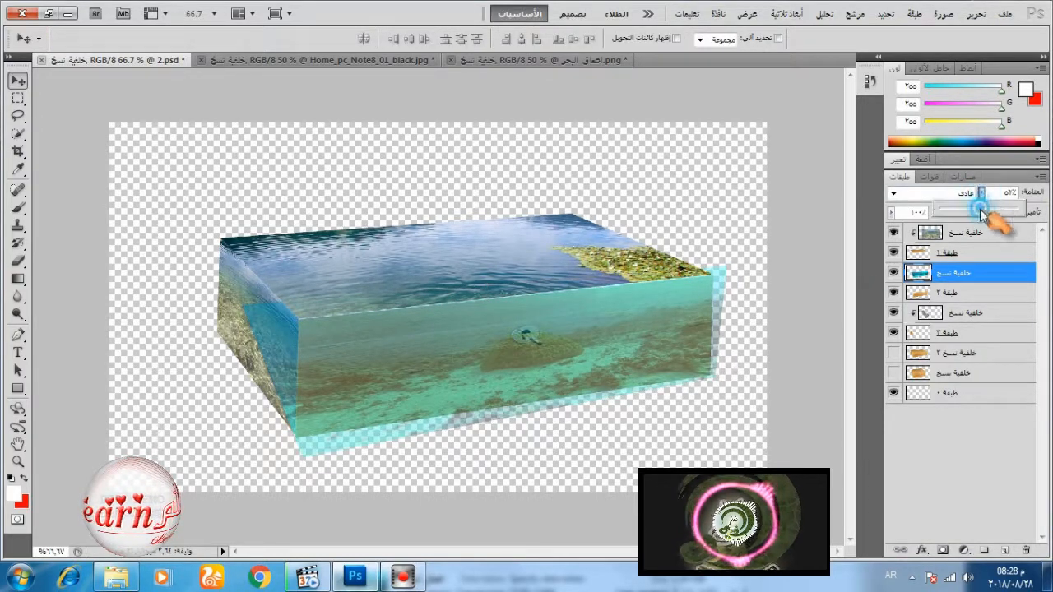
left_click(981, 281, "alt")
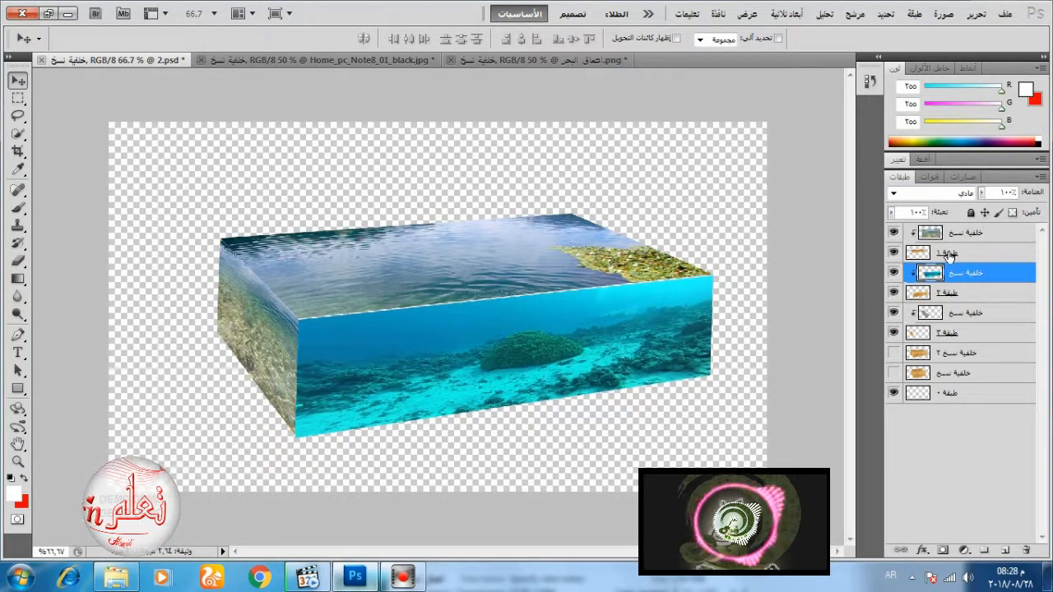
Step: Check the water block by toggling the visibility of layer طبقة ١ and the wooden box copies
left_click(894, 255)
left_click(894, 255)
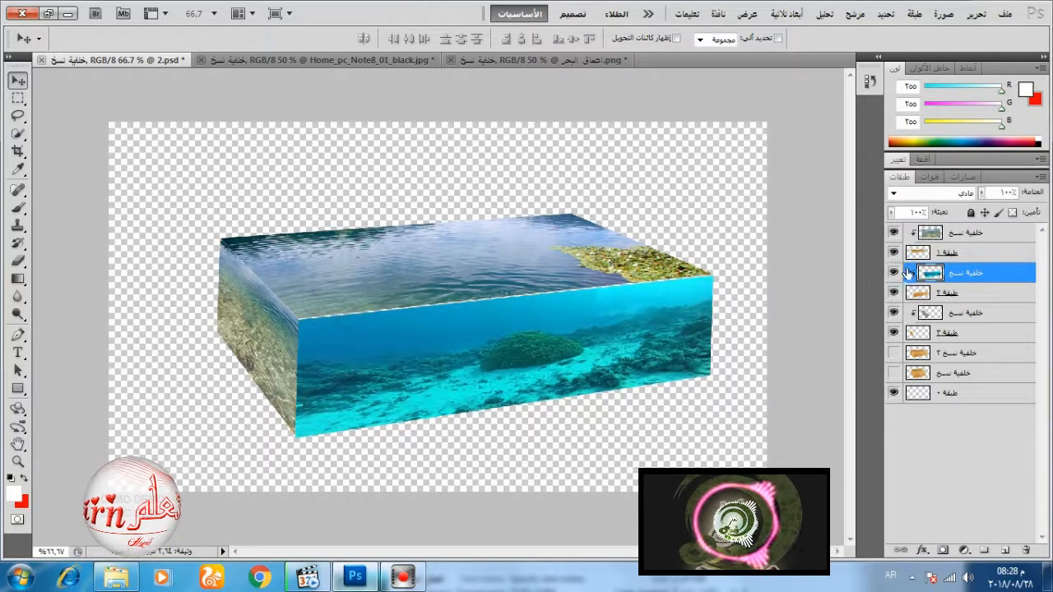
left_click(947, 256)
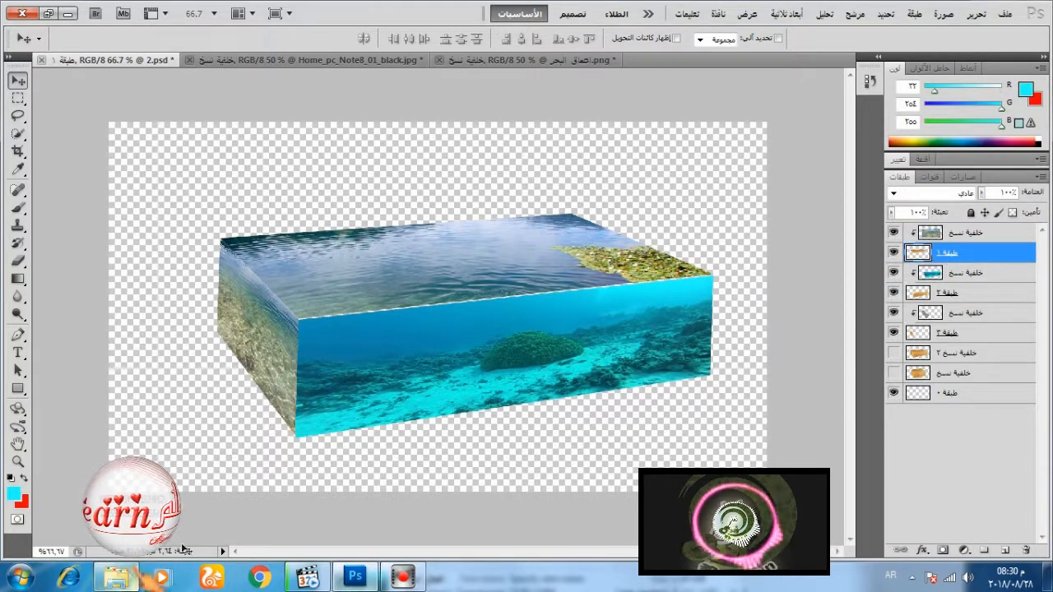
left_click(894, 353)
left_click(895, 374)
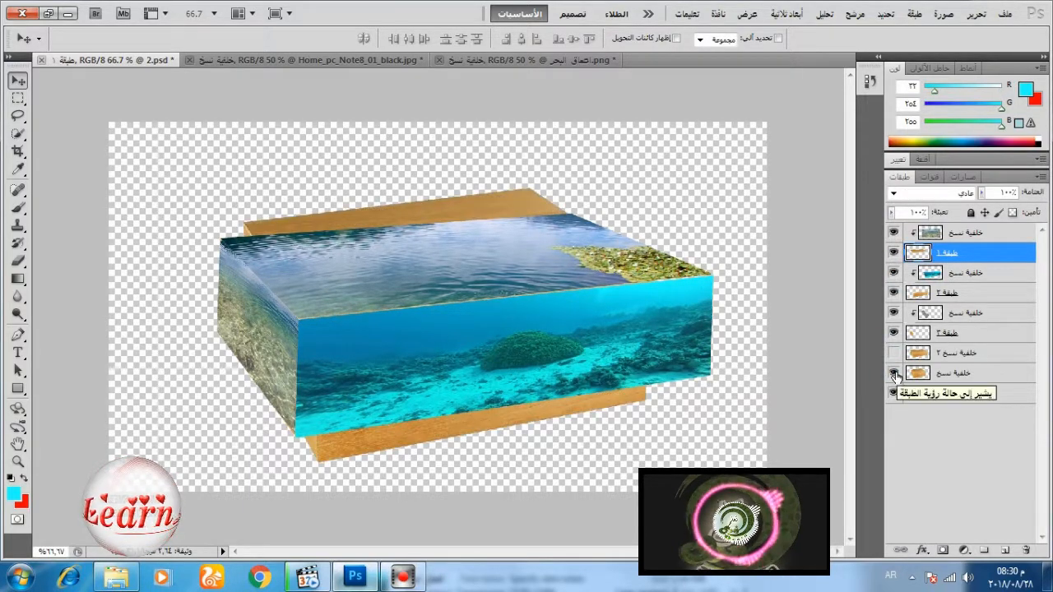
left_click(895, 374)
Step: Create a layer group named الصندوق above the clipped lake photo layer
left_click(961, 232)
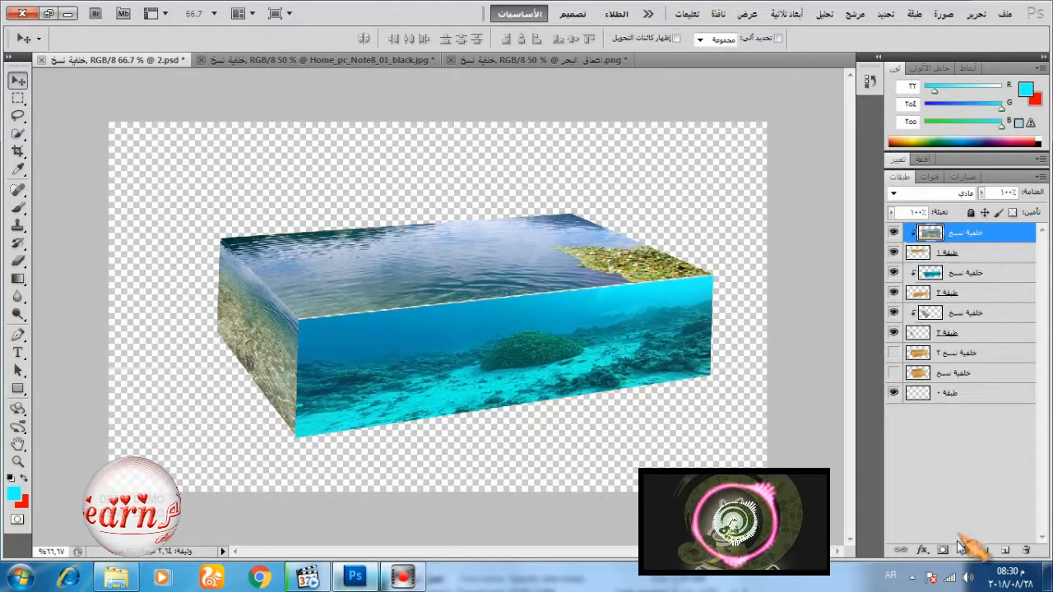
left_click(984, 550)
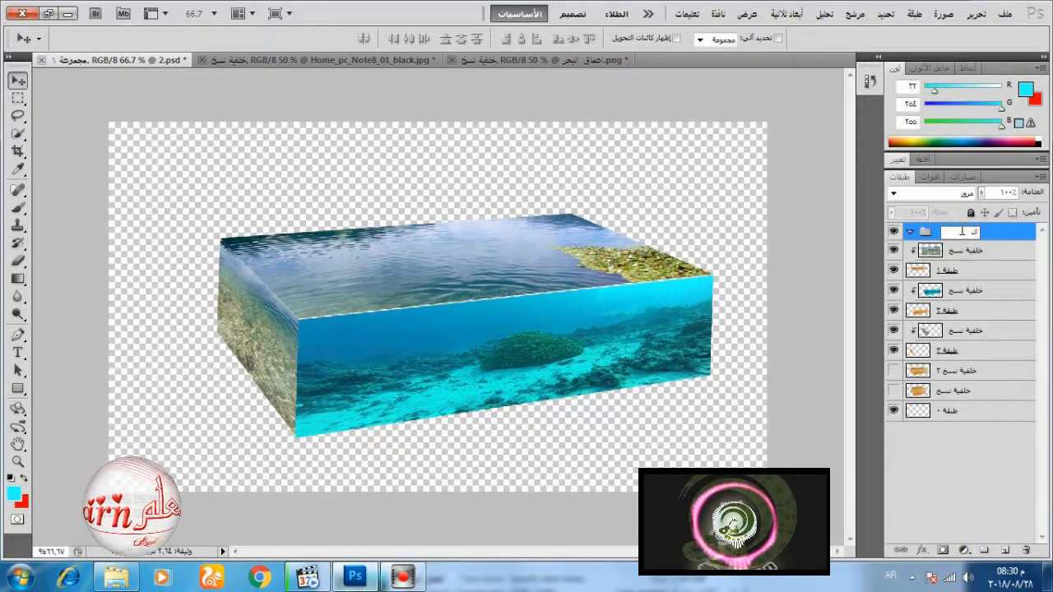
key("Return")
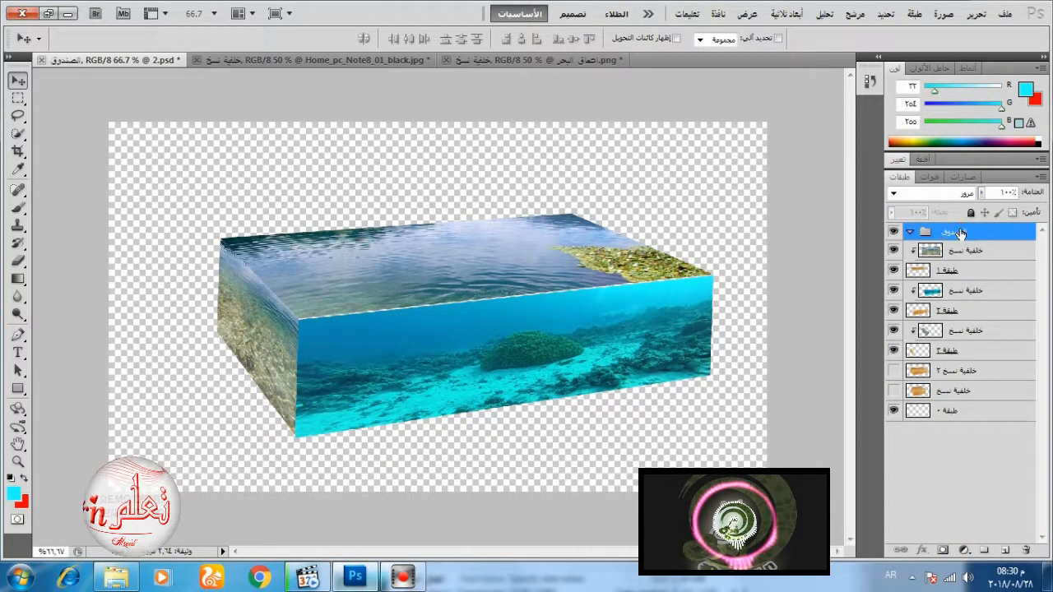
Step: Show layer خلفية نسخ ٢ and move all layers from the lake photo down to it into the الصندوق group
left_click(942, 250)
left_click(894, 371)
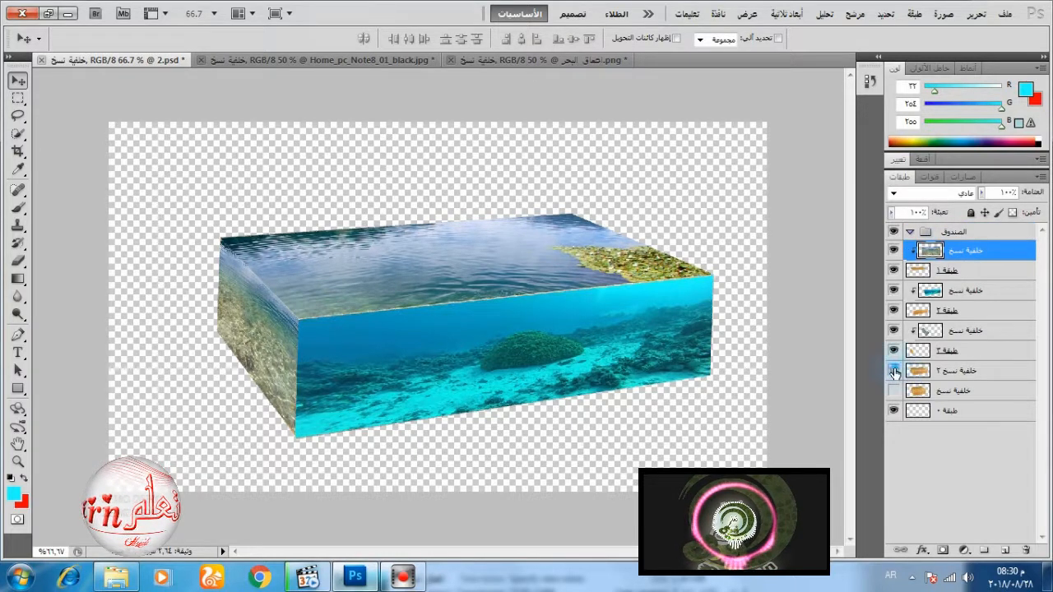
left_click(947, 368, "shift")
left_click_drag(953, 251, 951, 233)
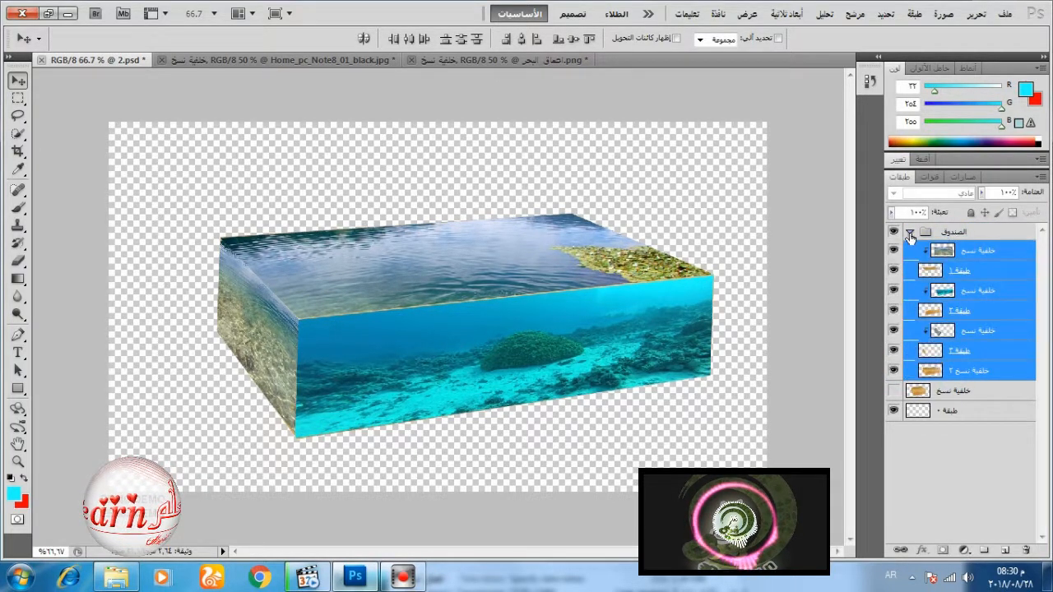
left_click(910, 232)
Step: Hide the الصندوق group and show the خلفية نسخ layer with the complete wooden box
left_click(893, 232)
left_click(894, 232)
left_click(894, 232)
left_click(894, 251)
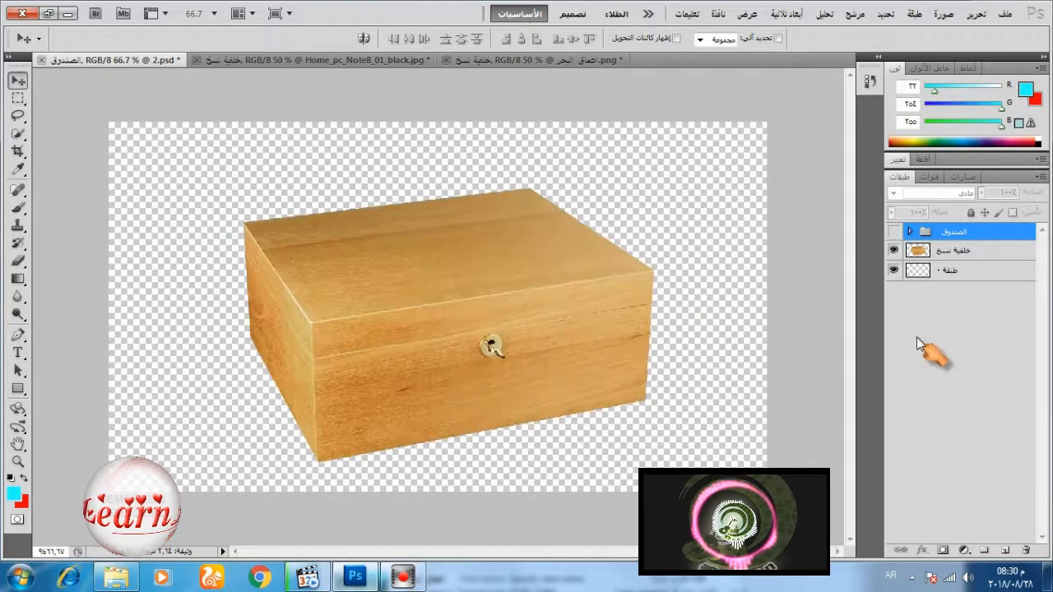
Step: Draw a Pen path along the lid's lower seam and around the outside of the wooden box's lid
left_click(19, 335)
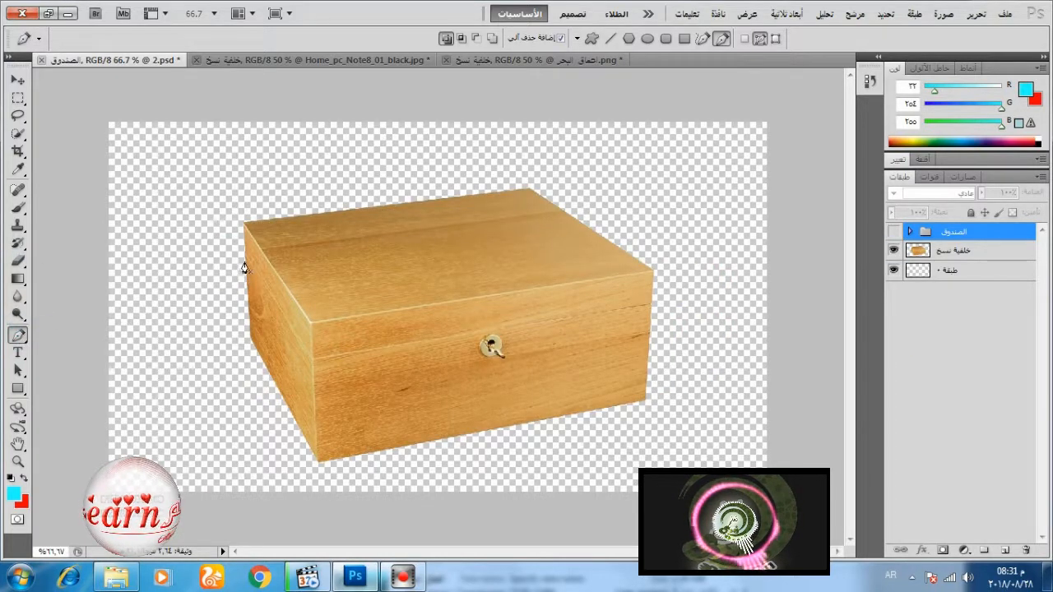
left_click(312, 359)
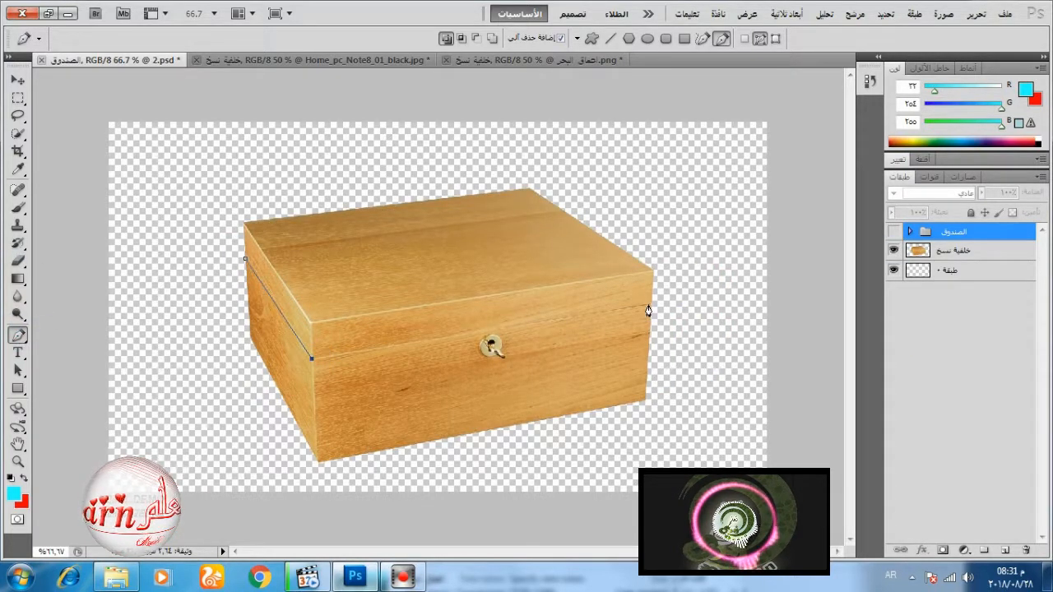
left_click(649, 306)
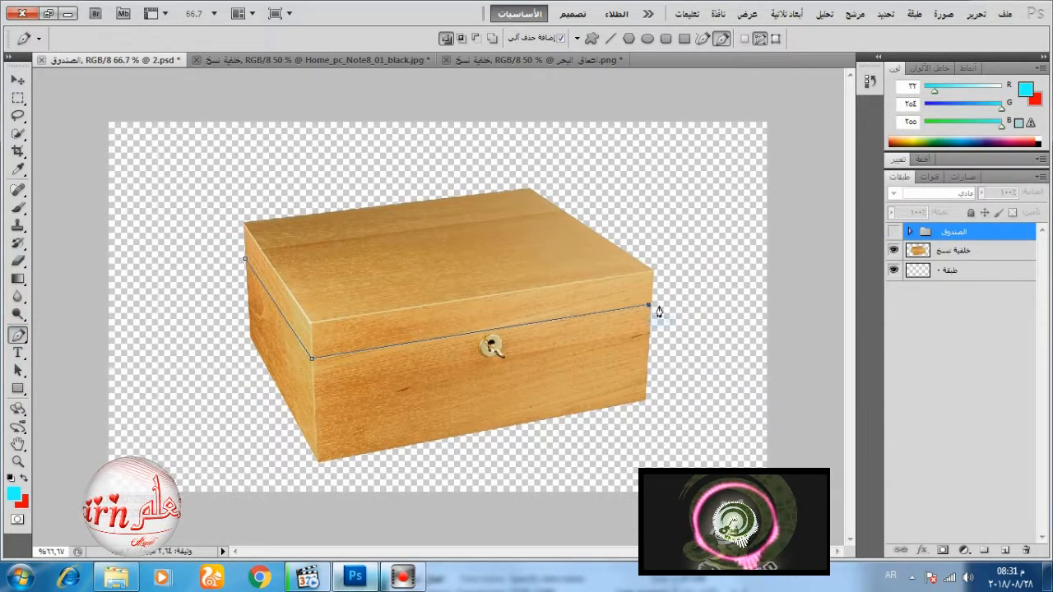
left_click(673, 245)
left_click(534, 171)
left_click(252, 203)
left_click(214, 218)
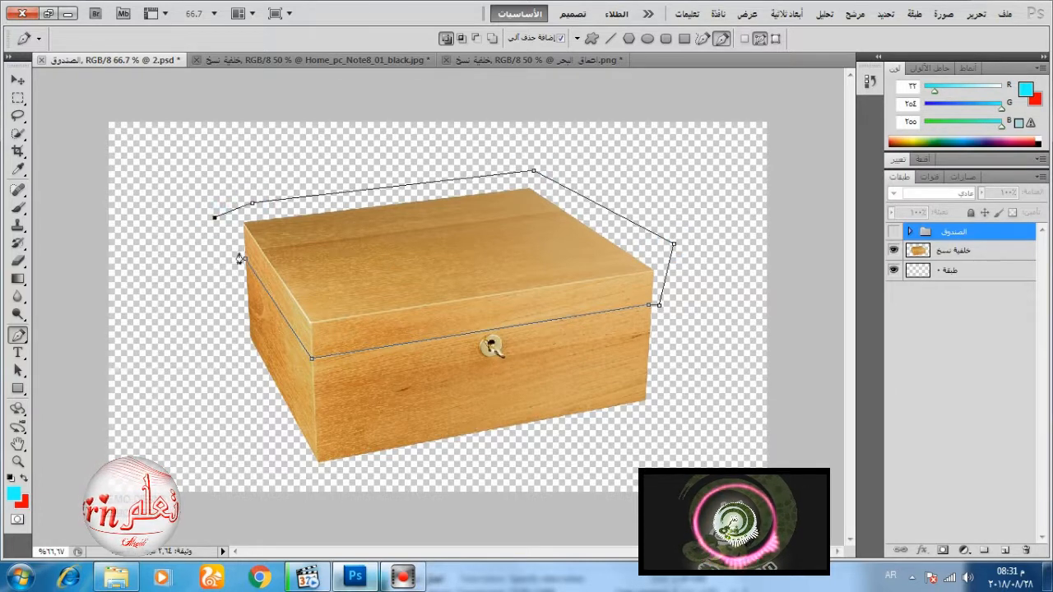
Step: Convert the lid path to a selection and add it as a layer mask on the خلفية نسخ layer
right_click(244, 263)
left_click(353, 350)
key("Return")
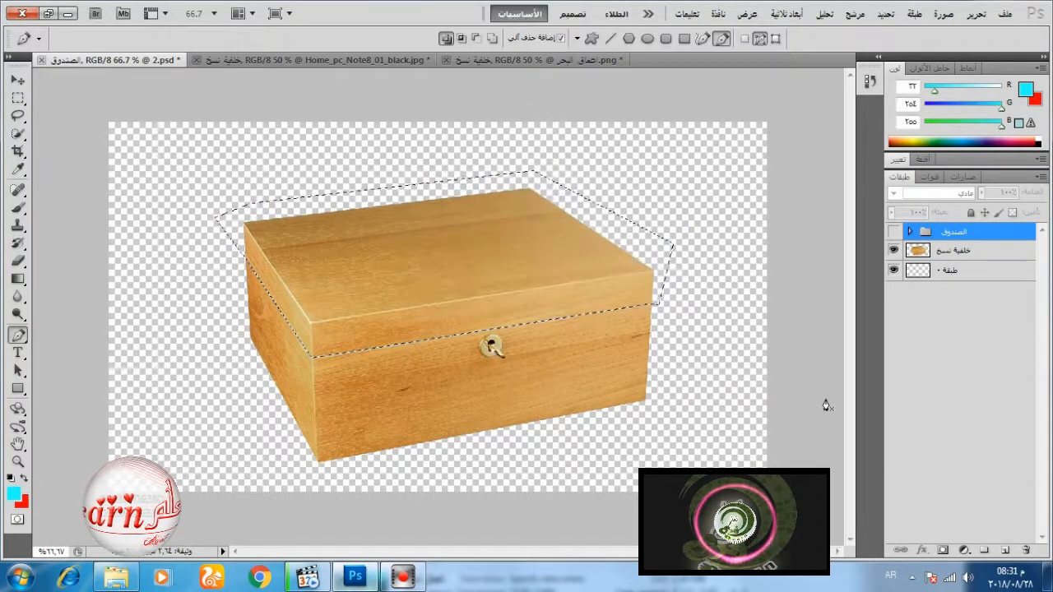
left_click(927, 252)
left_click(943, 550)
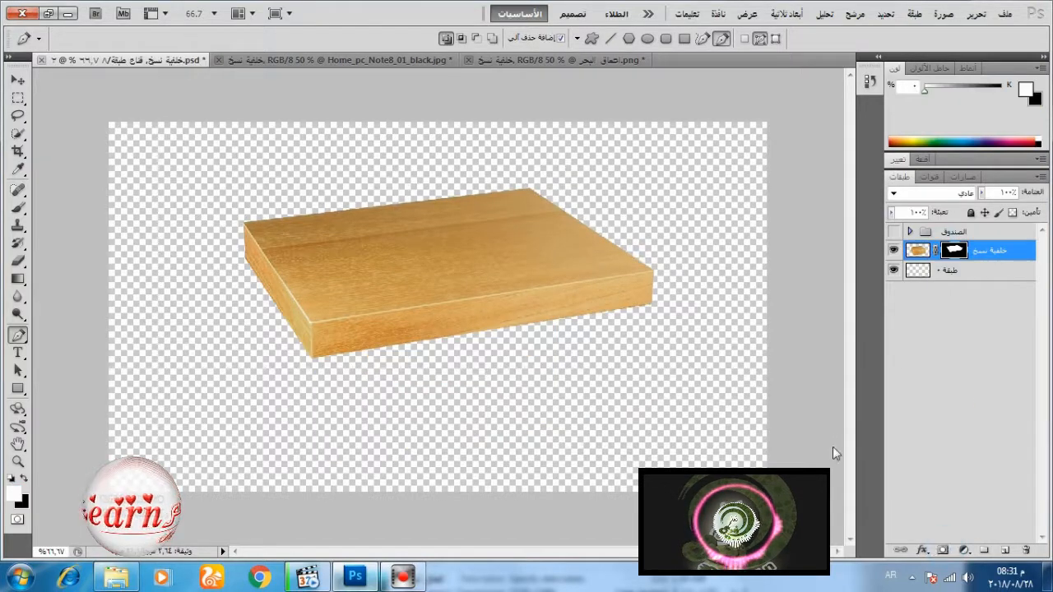
Step: Show the الصندوق group and place the masked lid layer above it
left_click(893, 232)
left_click_drag(987, 251, 982, 233)
key("ctrl+z")
Step: Free-transform the wooden lid to about 83% width and 35% height and position it on the water surface
left_click(980, 18)
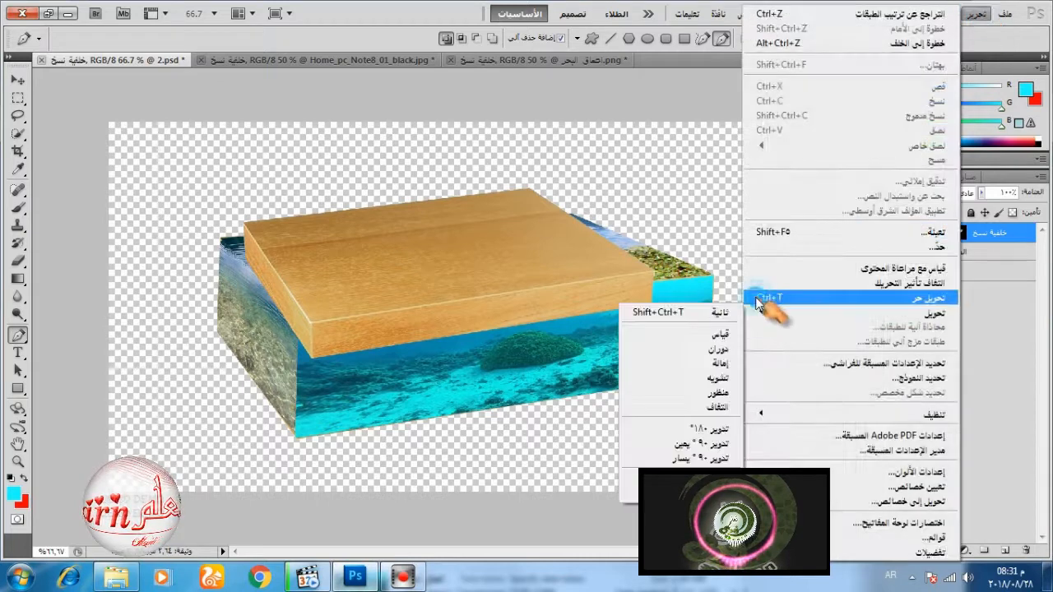
left_click(756, 298)
left_click_drag(653, 461, 585, 283)
left_click_drag(486, 248, 523, 294)
Step: Narrow the lid's far edge with Perspective, widen the lid to about 91%, and apply the transform
right_click(594, 244)
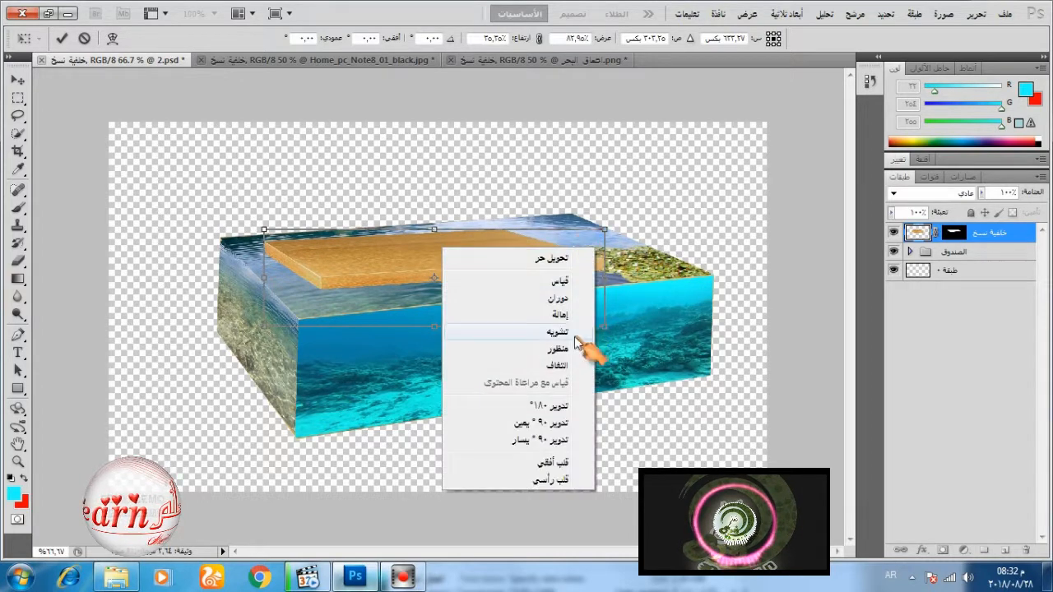
left_click(574, 337)
left_click_drag(605, 229, 594, 236)
right_click(565, 249)
left_click(521, 262)
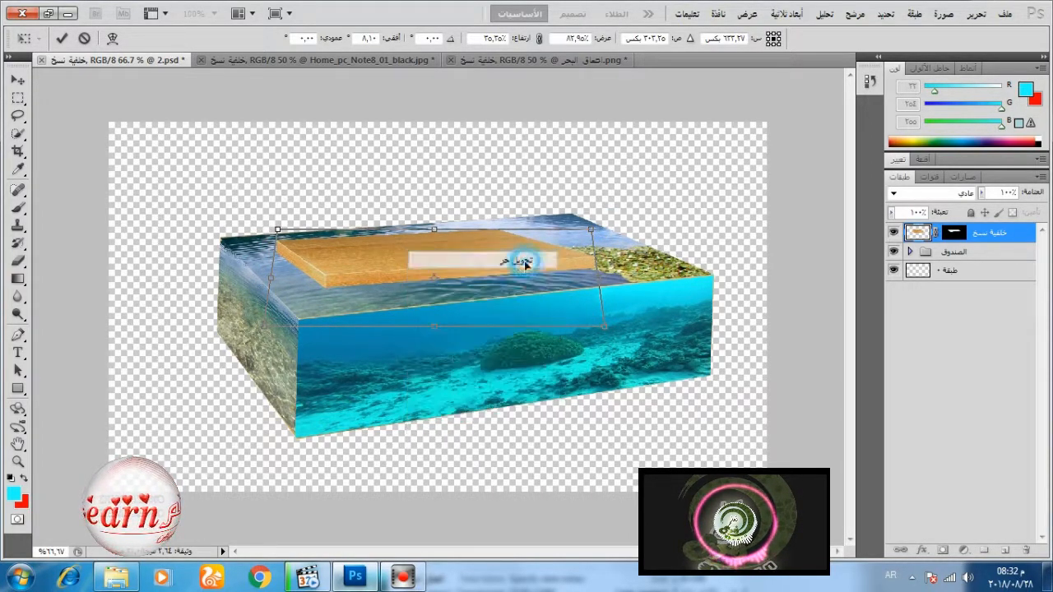
left_click_drag(599, 278, 617, 278)
left_click_drag(270, 278, 257, 278)
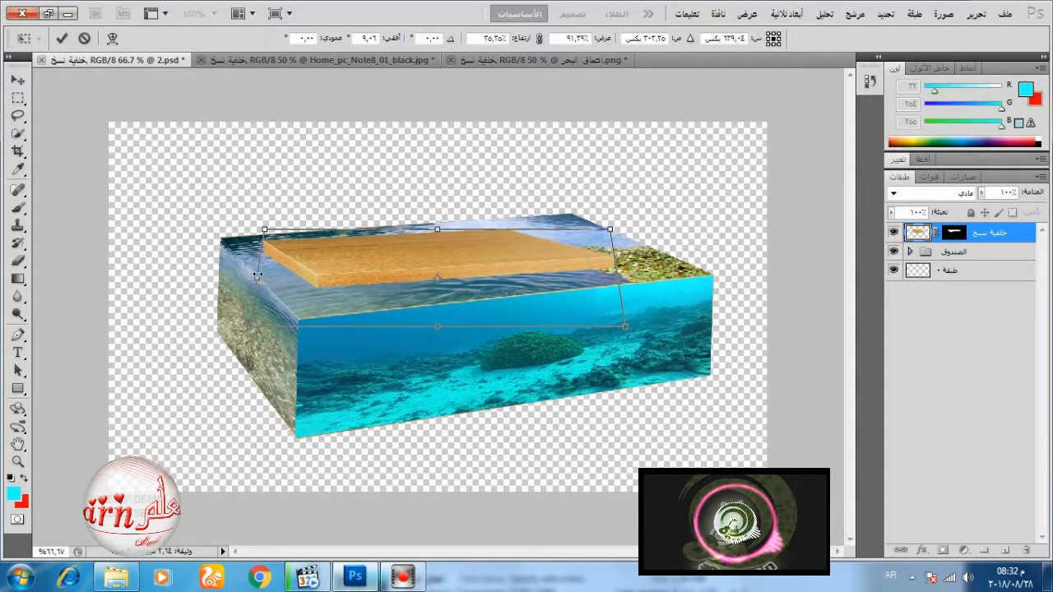
left_click(62, 38)
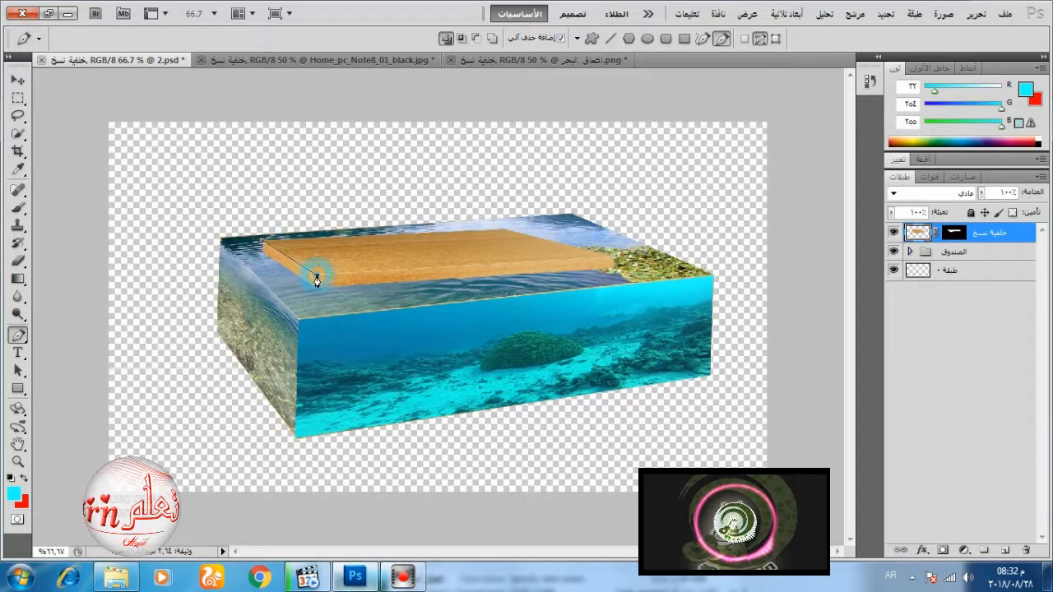
Step: Outline the lid's front and side edge faces with the Pen tool and convert the path to a selection
left_click(612, 261)
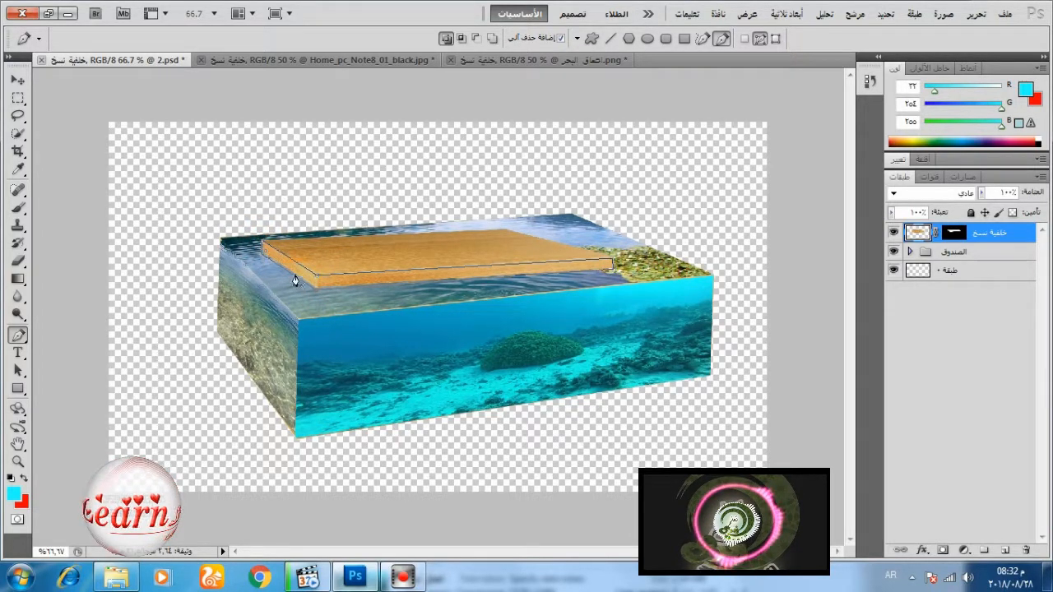
right_click(295, 281)
left_click(274, 349)
left_click(461, 163)
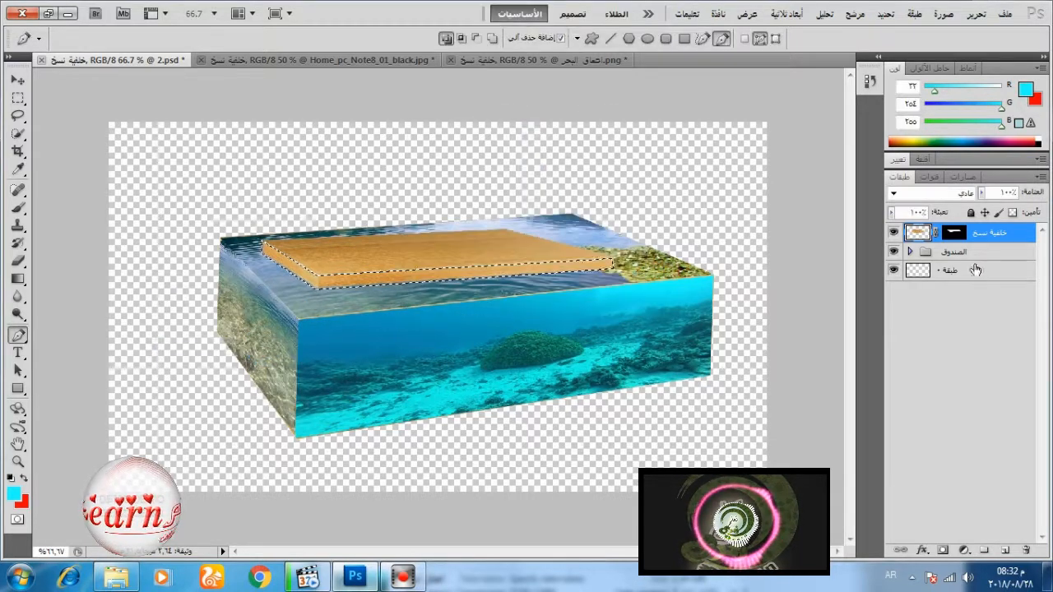
Step: Add a new layer and paint the selected lid edges with a black brush at 46% opacity
left_click(1005, 550)
left_click(17, 206)
left_click(9, 478)
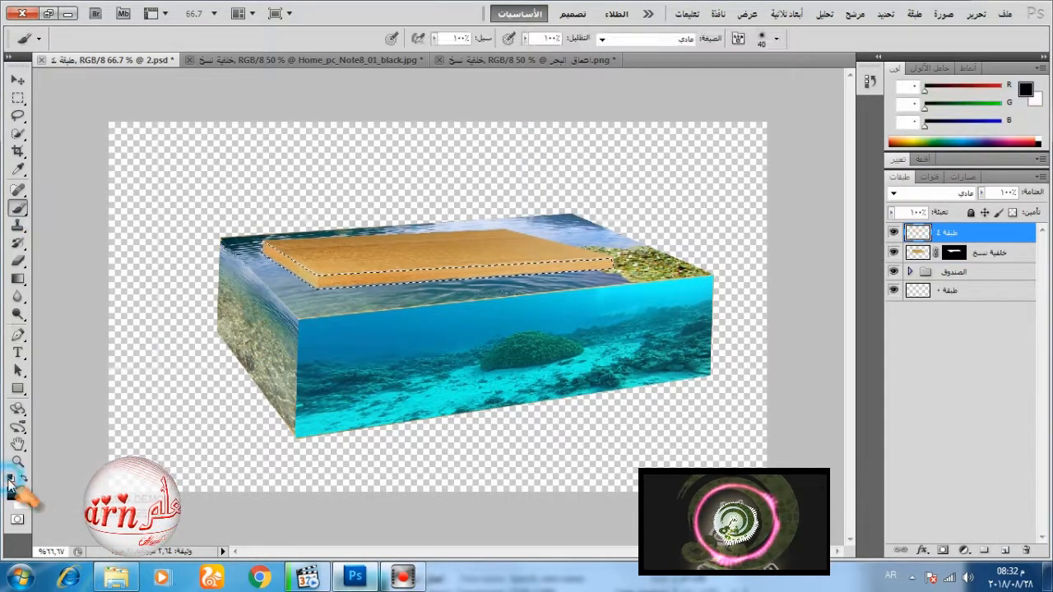
left_click(524, 37)
left_click(482, 51)
left_click_drag(274, 252, 479, 282)
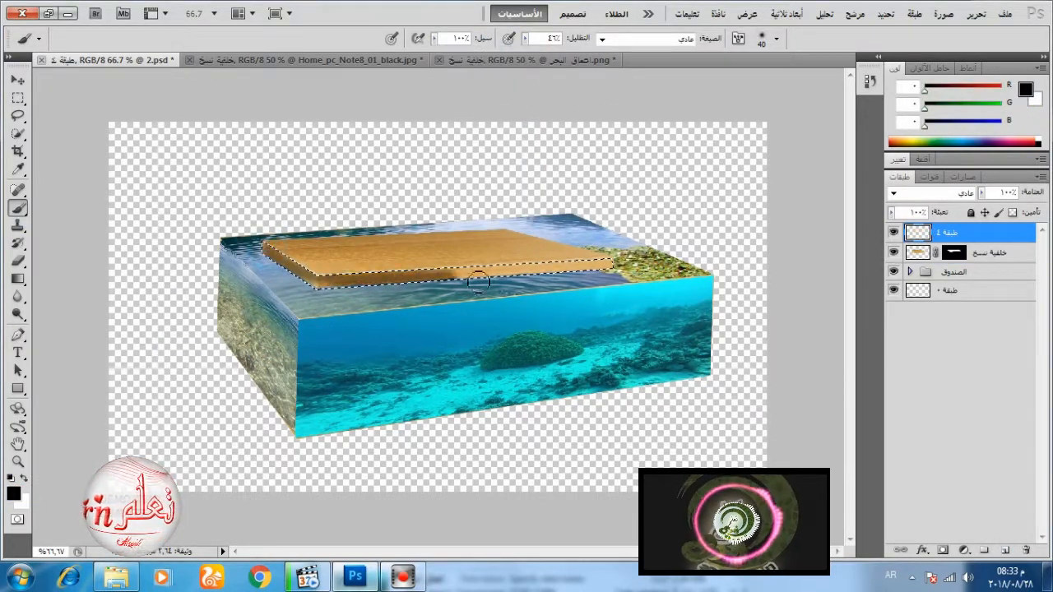
Step: Deselect the lid edges and move the painted shadow layer down onto the water just below the lid
left_click(18, 97)
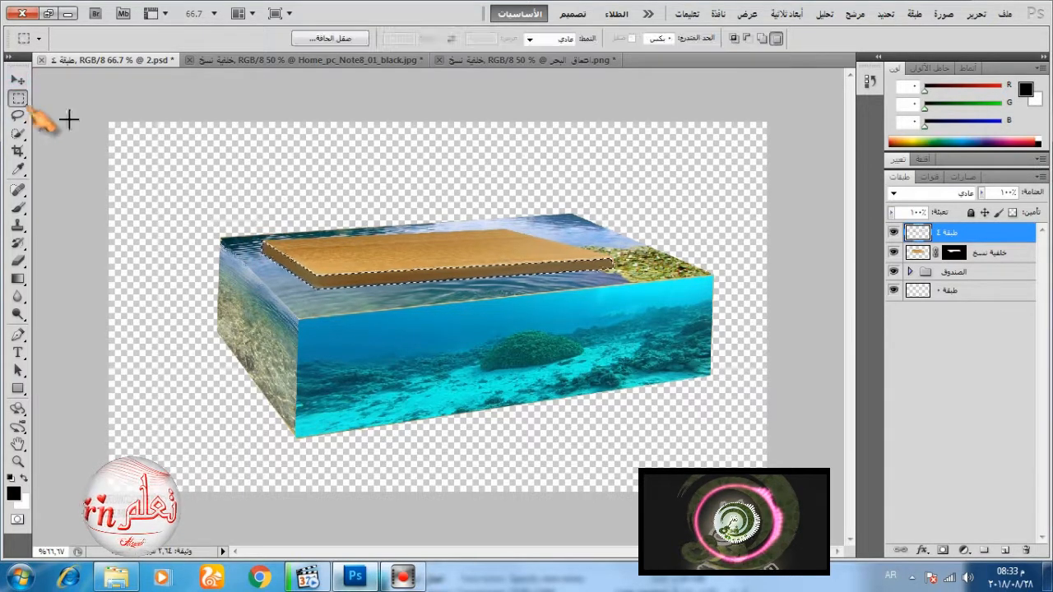
left_click(17, 80)
left_click(17, 98)
left_click(68, 107)
left_click(17, 79)
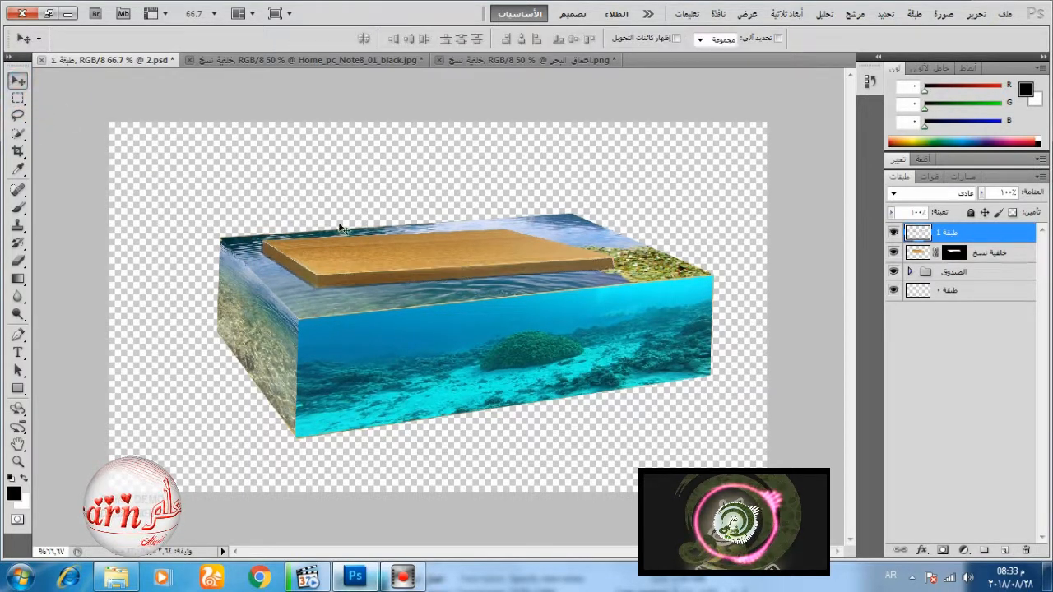
left_click_drag(340, 229, 357, 290)
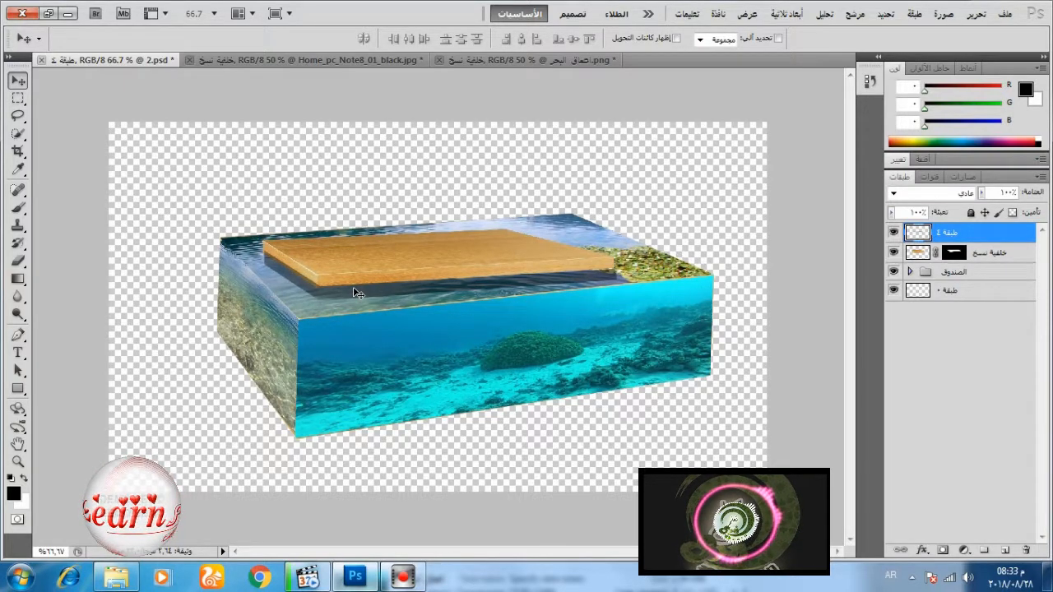
Step: Place the shadow layer beneath the wooden lid layer and lower the shadow's opacity to 38%
left_click_drag(971, 246, 978, 261)
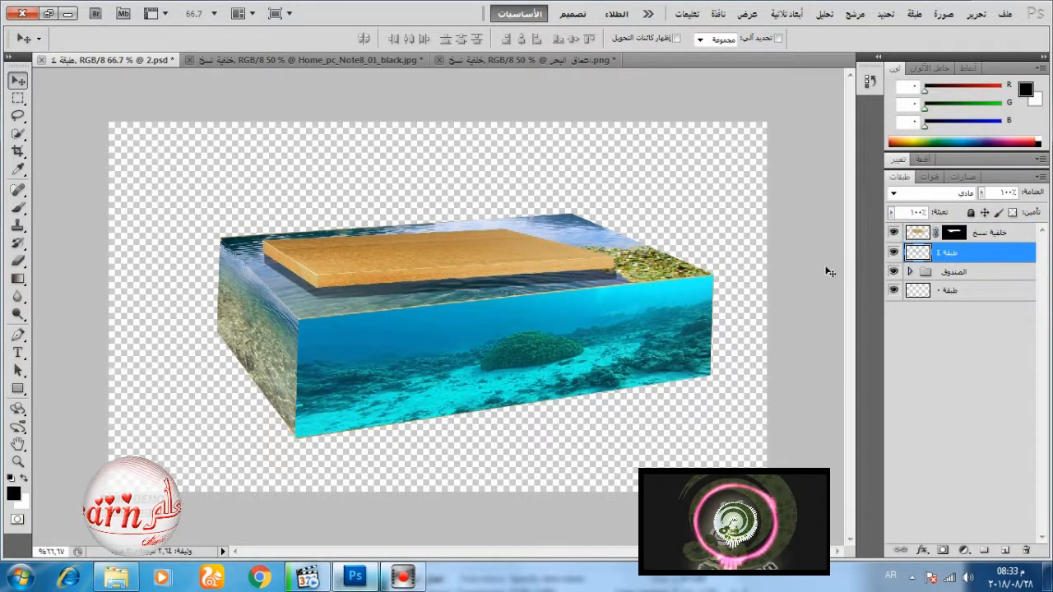
left_click(981, 193)
left_click_drag(983, 210, 936, 216)
Step: On the lid's layer mask, fade the lower front edge with a soft 40 px black brush at 46% opacity
left_click(954, 232)
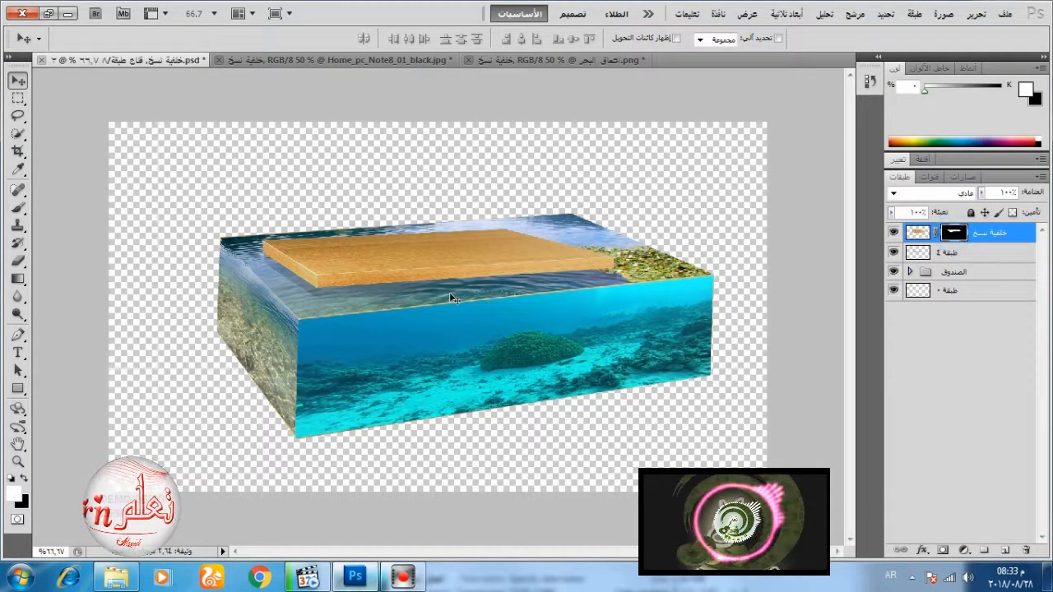
scroll(449, 292, "up", 3)
left_click(18, 208)
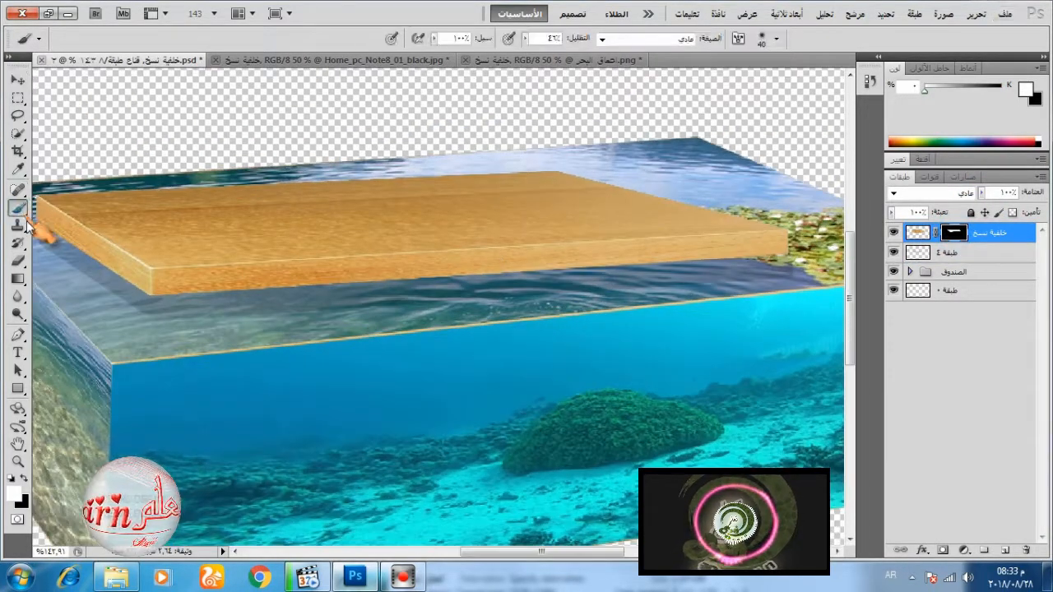
left_click(24, 479)
right_click(752, 264)
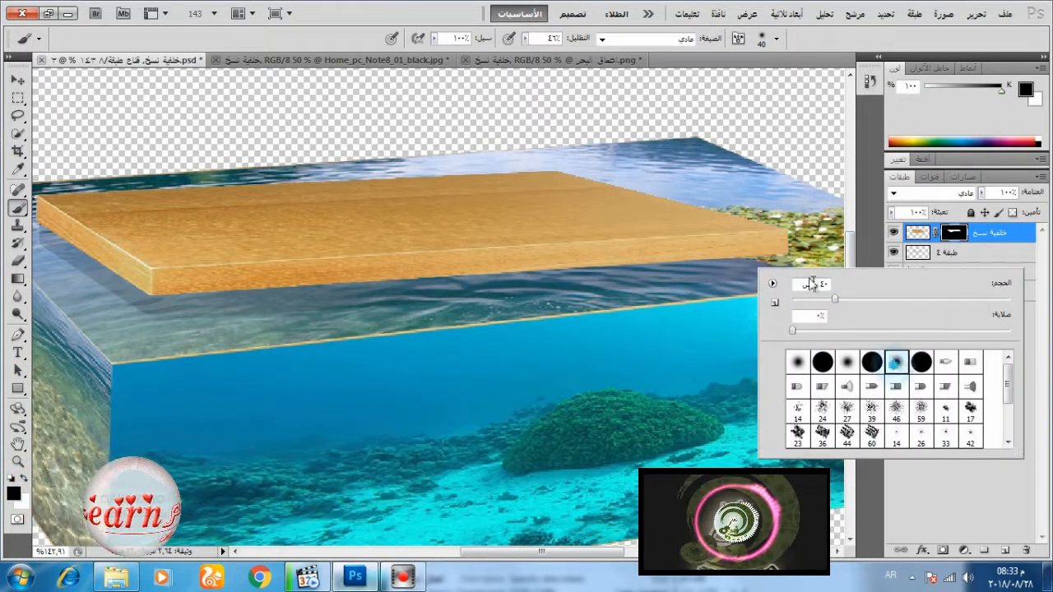
left_click(778, 251)
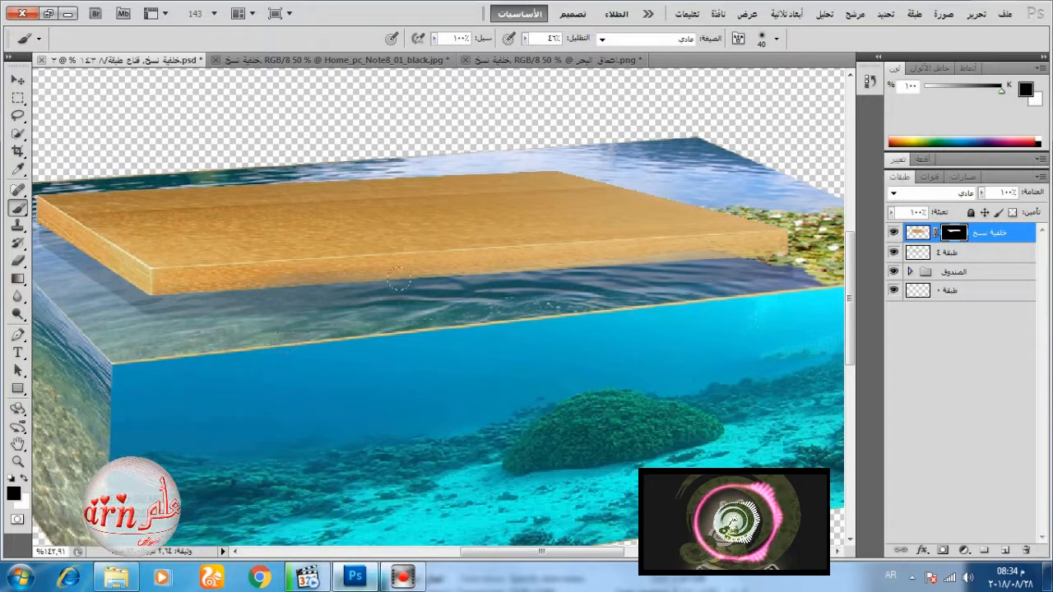
Step: Mask the lid's lower front and left side edges with a soft 29 px black brush at 90% opacity
right_click(623, 275)
left_click_drag(696, 305, 687, 306)
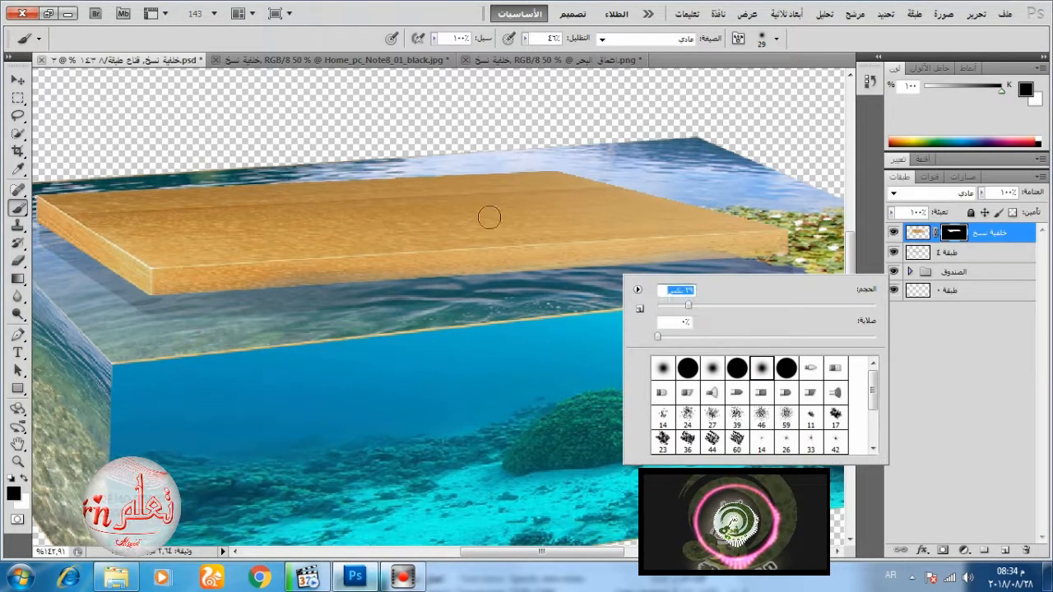
mouse_move(525, 38)
left_mouse_down()
mouse_move(533, 52)
mouse_move(565, 54)
left_mouse_up()
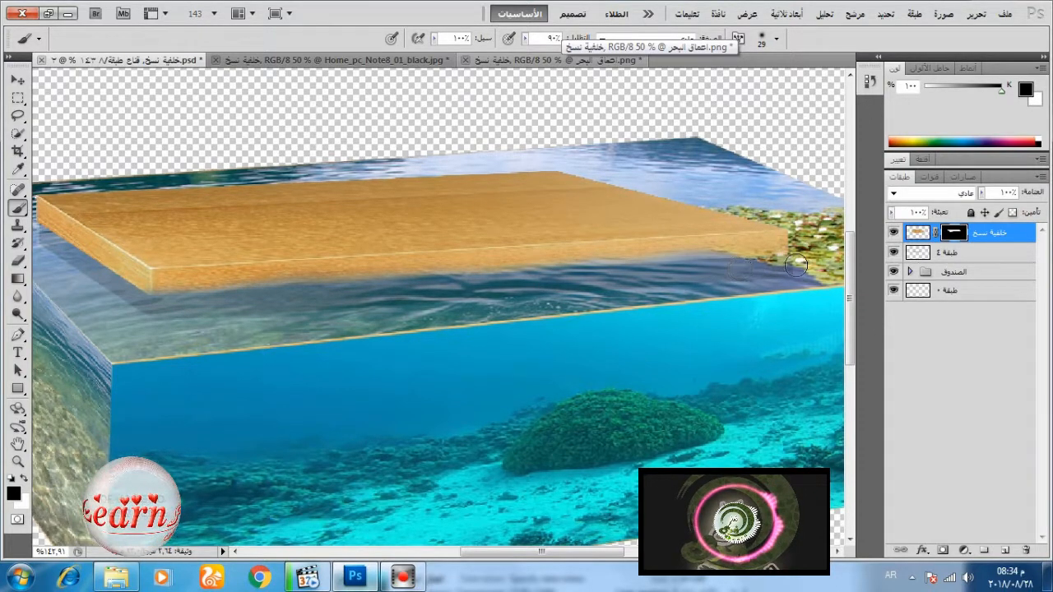
left_click_drag(576, 551, 502, 551)
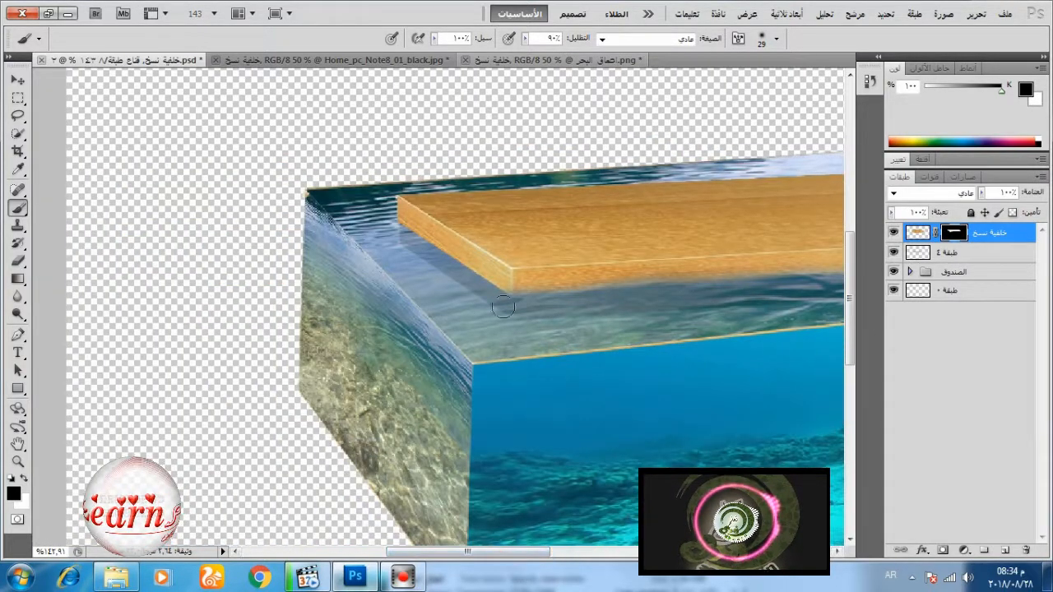
left_click_drag(411, 247, 409, 244)
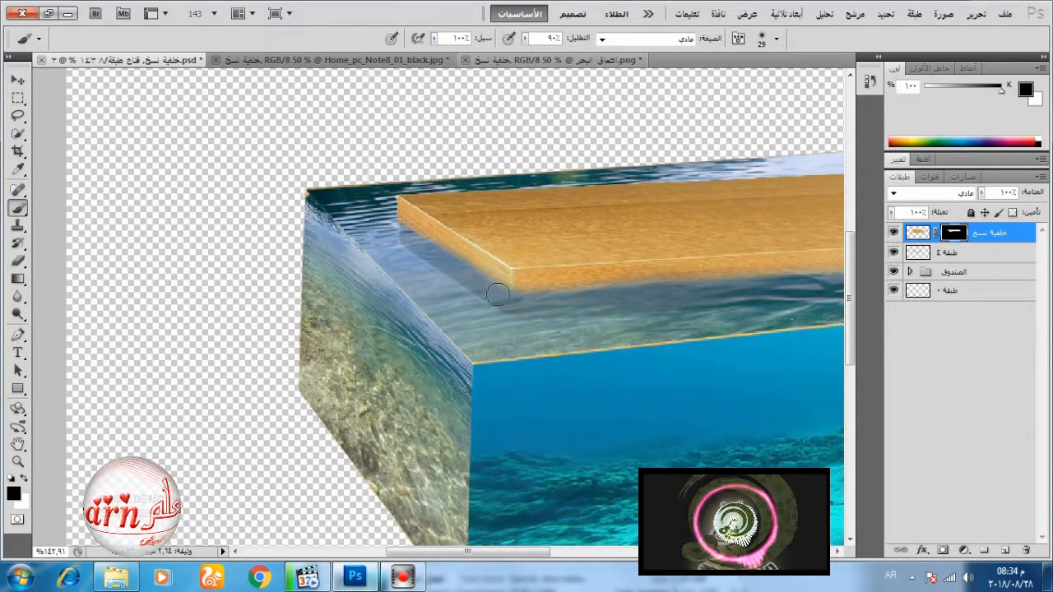
Step: Erase the hard outer edge of the shadow along the lid's left side with a soft 44 px eraser
key("alt+bracketleft")
left_click(18, 260)
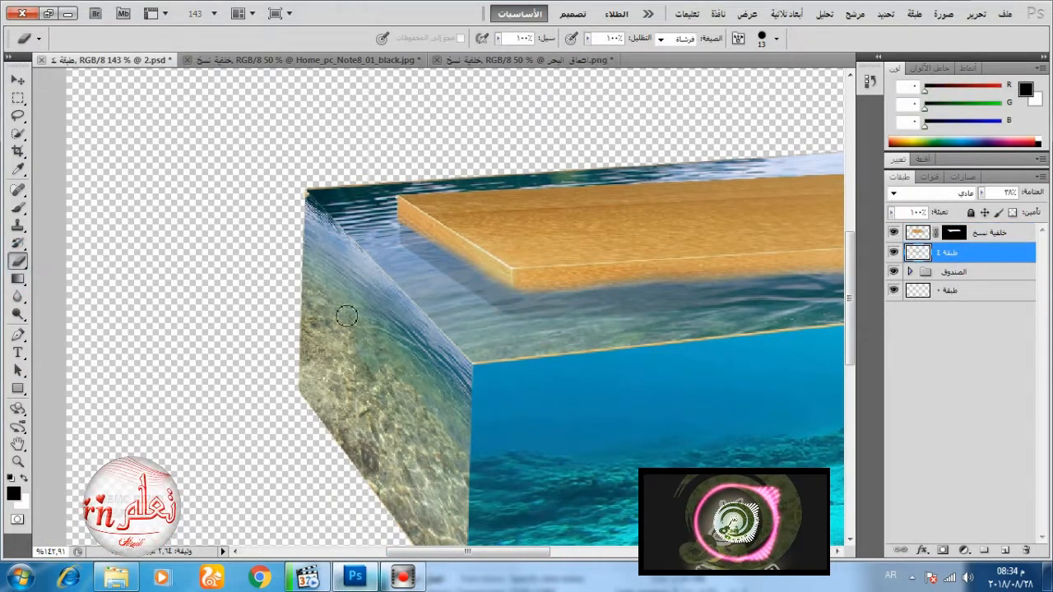
right_click(414, 288)
left_click(403, 240)
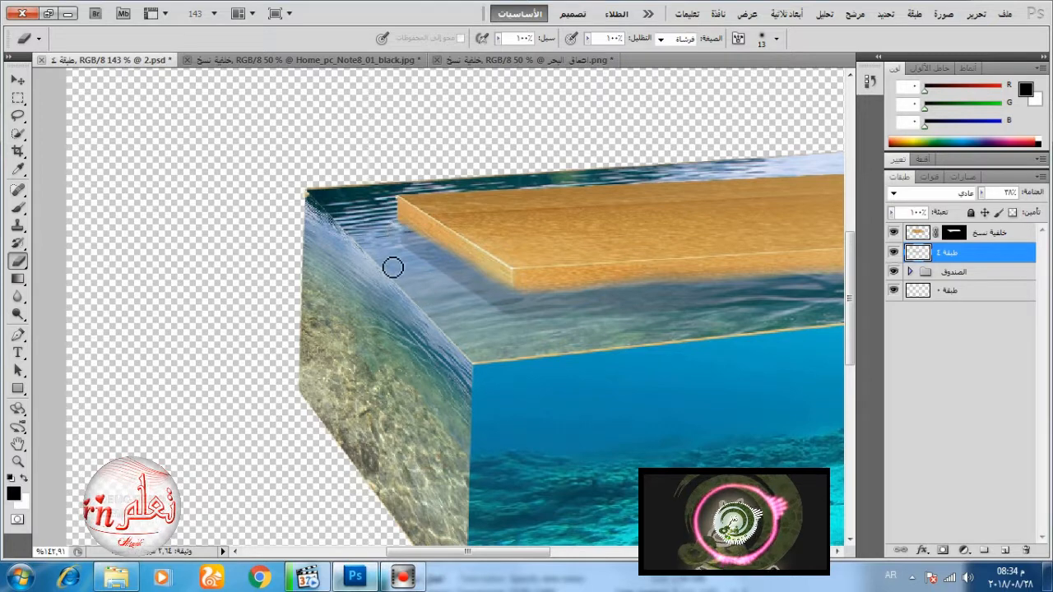
right_click(435, 278)
left_click(519, 314)
left_click(394, 262)
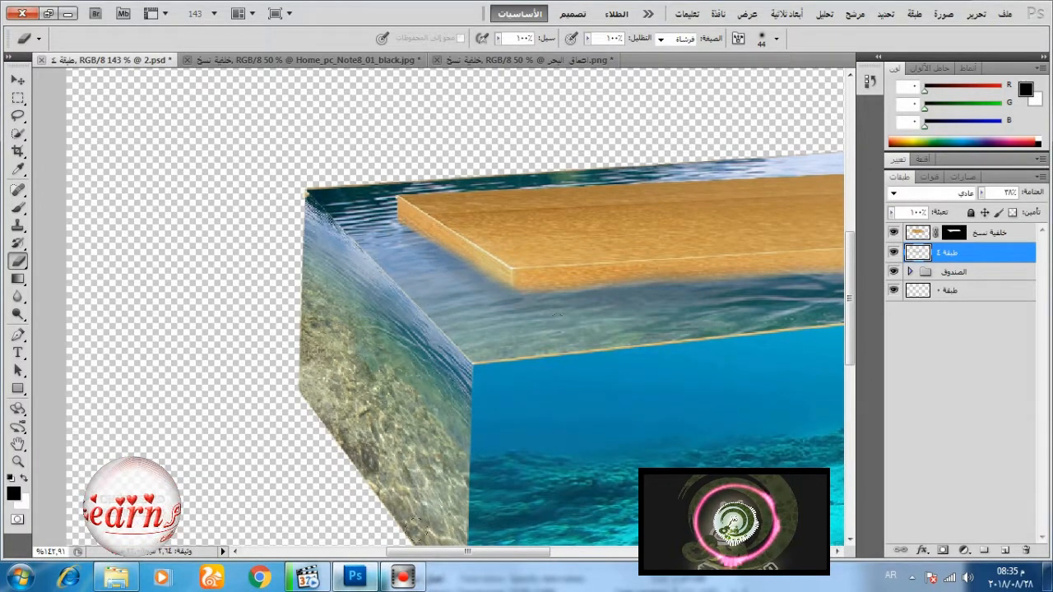
Step: Raise the shadow layer's opacity to 60% and paint black along the lid's lower edges with a 27 px brush at 41% opacity
left_click_drag(423, 551, 591, 551)
scroll(544, 322, "down", 5)
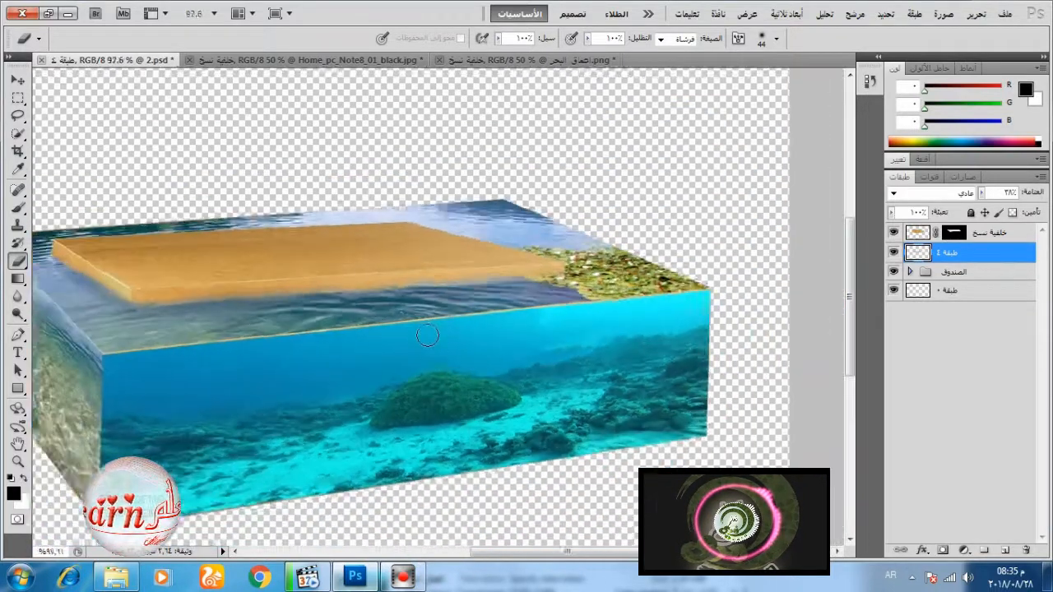
left_click(982, 193)
left_click_drag(982, 208, 1000, 210)
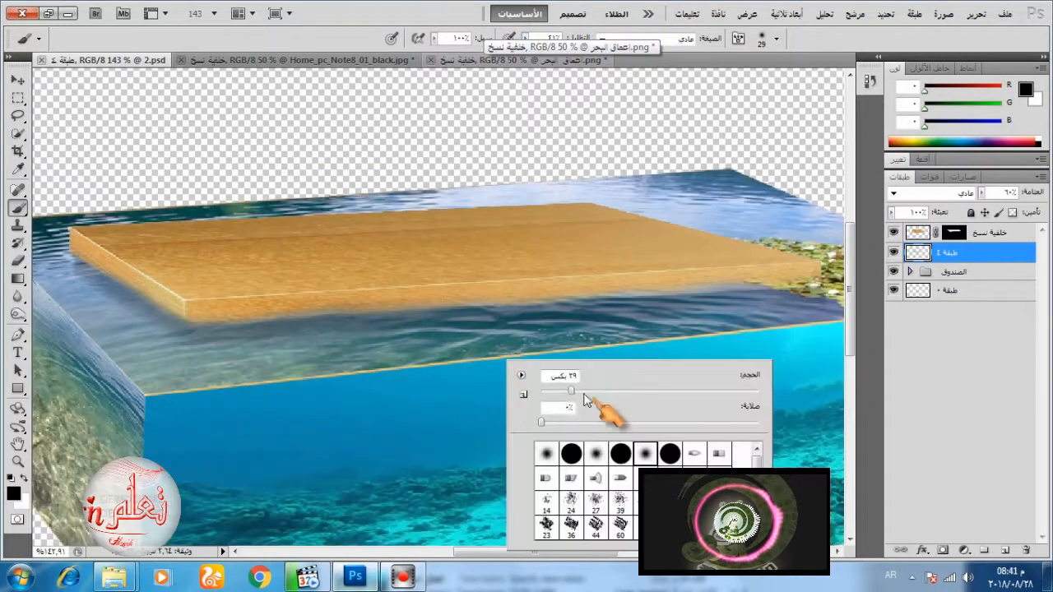
left_click_drag(600, 393, 554, 391)
left_click(574, 392)
left_click_drag(205, 313, 321, 302)
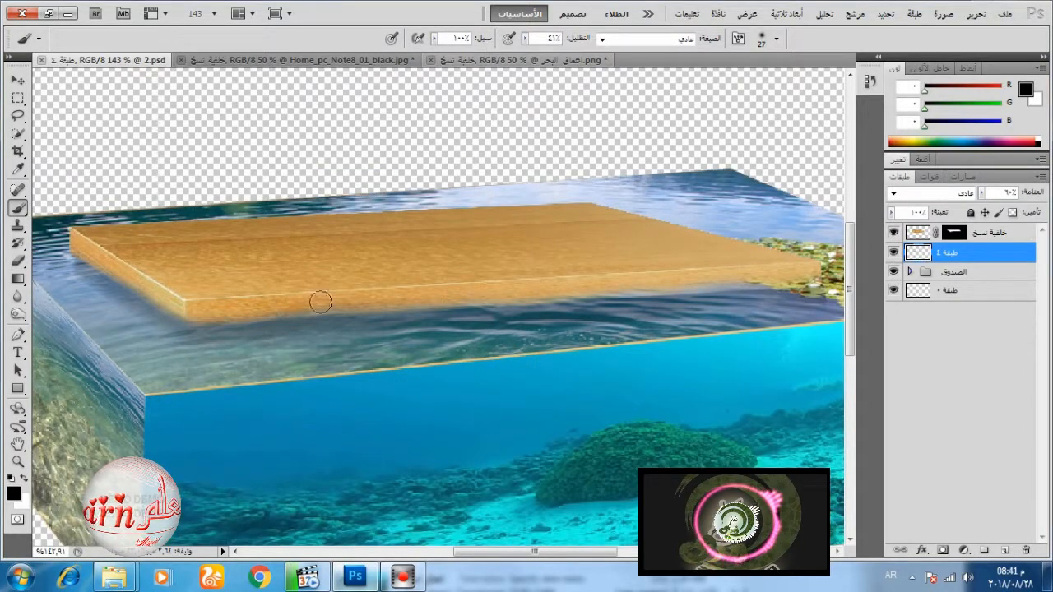
mouse_move(726, 277)
left_mouse_down()
mouse_move(797, 278)
mouse_move(611, 302)
mouse_move(254, 320)
mouse_move(111, 289)
mouse_move(49, 245)
left_mouse_up()
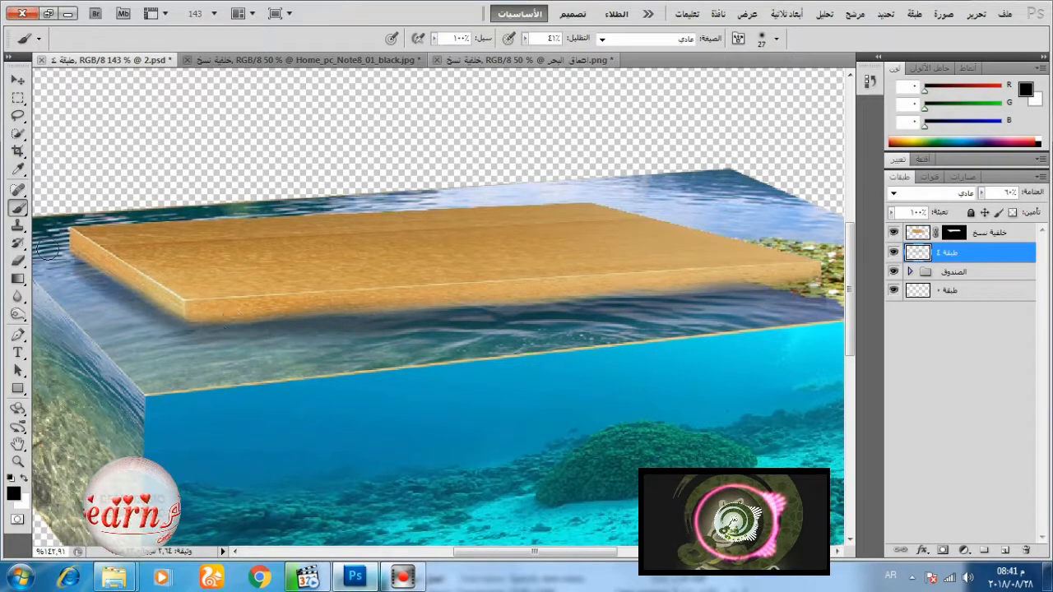
Step: Darken the lid image's lower front and left side edges using a 29 px Burn tool at 50% midtone exposure
left_click(918, 233)
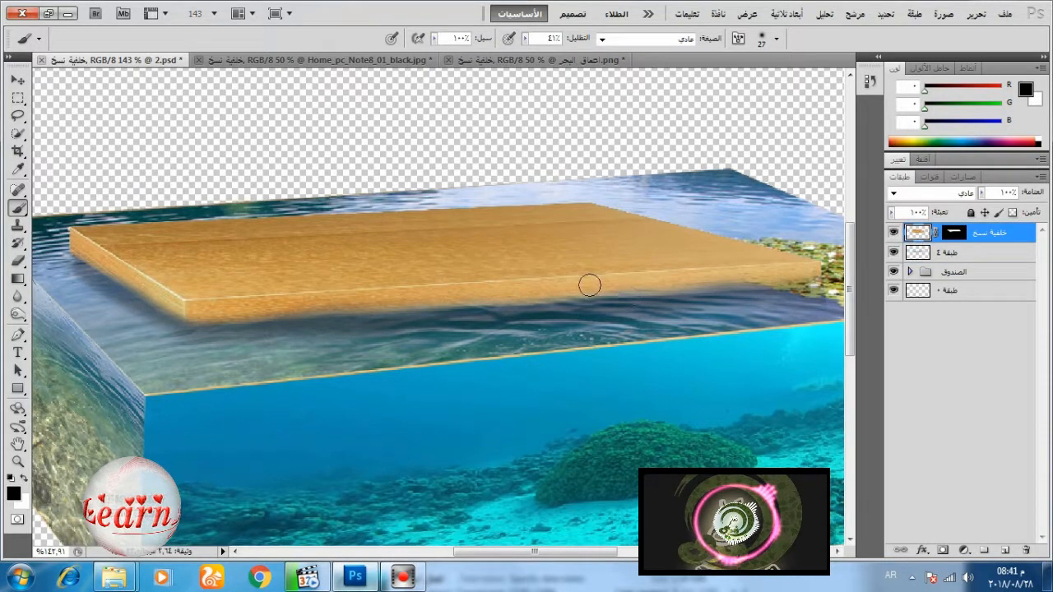
left_click(17, 314)
right_click(268, 302)
left_click(334, 335)
mouse_move(192, 311)
left_mouse_down()
mouse_move(408, 293)
mouse_move(633, 295)
mouse_move(816, 267)
mouse_move(256, 308)
mouse_move(203, 318)
mouse_move(527, 305)
mouse_move(511, 293)
mouse_move(807, 269)
mouse_move(634, 289)
mouse_move(679, 292)
mouse_move(448, 301)
mouse_move(177, 344)
mouse_move(152, 309)
left_mouse_up()
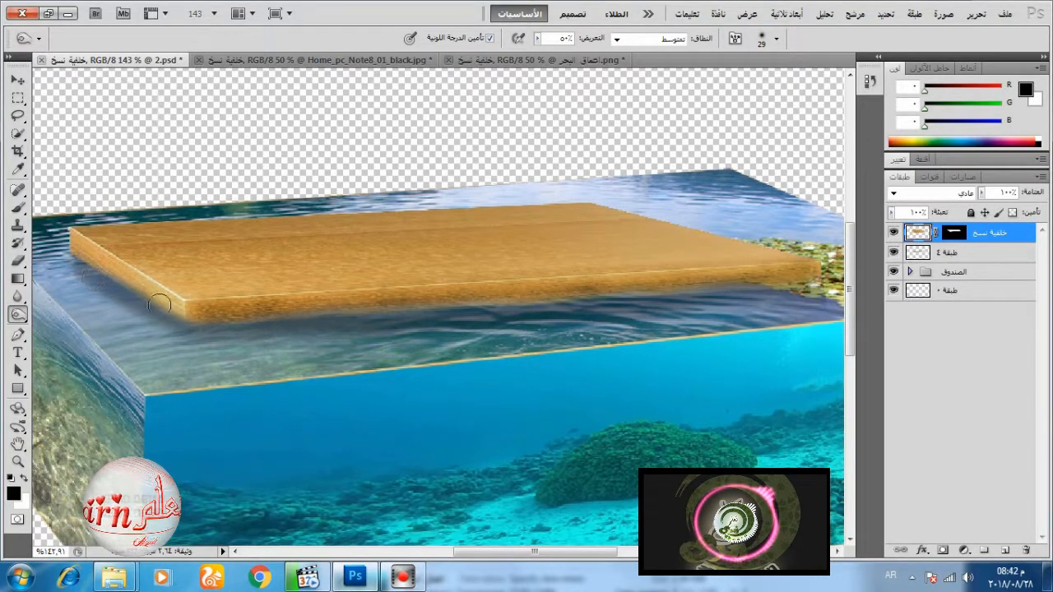
mouse_move(93, 264)
left_mouse_down()
mouse_move(182, 309)
mouse_move(117, 294)
mouse_move(177, 314)
mouse_move(62, 250)
mouse_move(162, 291)
mouse_move(148, 296)
mouse_move(159, 309)
mouse_move(112, 288)
mouse_move(283, 319)
mouse_move(800, 278)
mouse_move(284, 320)
left_mouse_up()
mouse_move(506, 307)
left_mouse_down()
mouse_move(594, 298)
mouse_move(758, 272)
mouse_move(633, 317)
left_mouse_up()
mouse_move(235, 311)
left_mouse_down()
mouse_move(609, 289)
mouse_move(691, 306)
left_mouse_up()
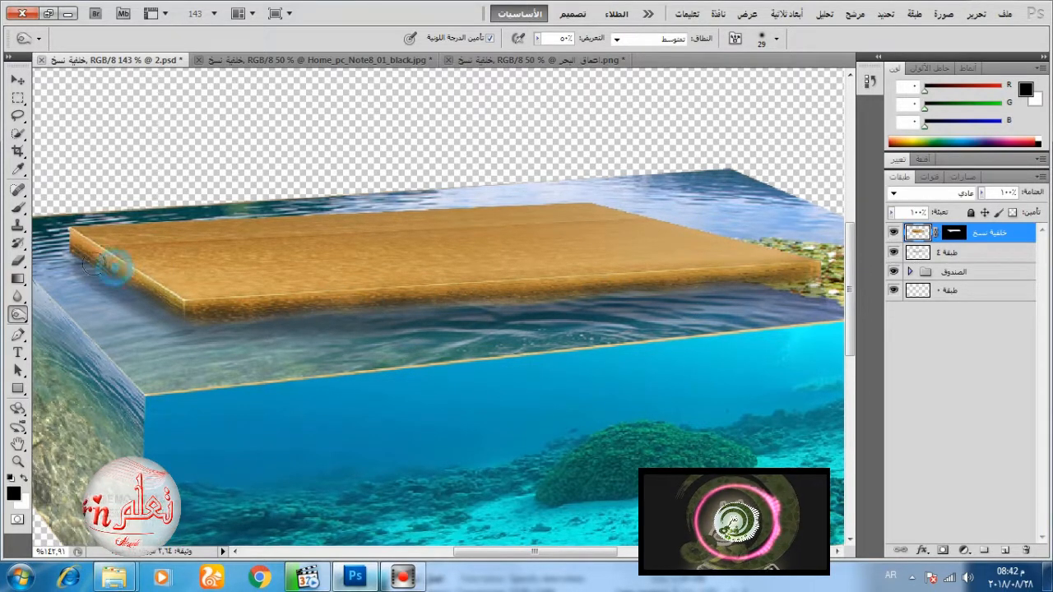
mouse_move(95, 264)
left_mouse_down()
mouse_move(106, 289)
mouse_move(51, 238)
left_mouse_up()
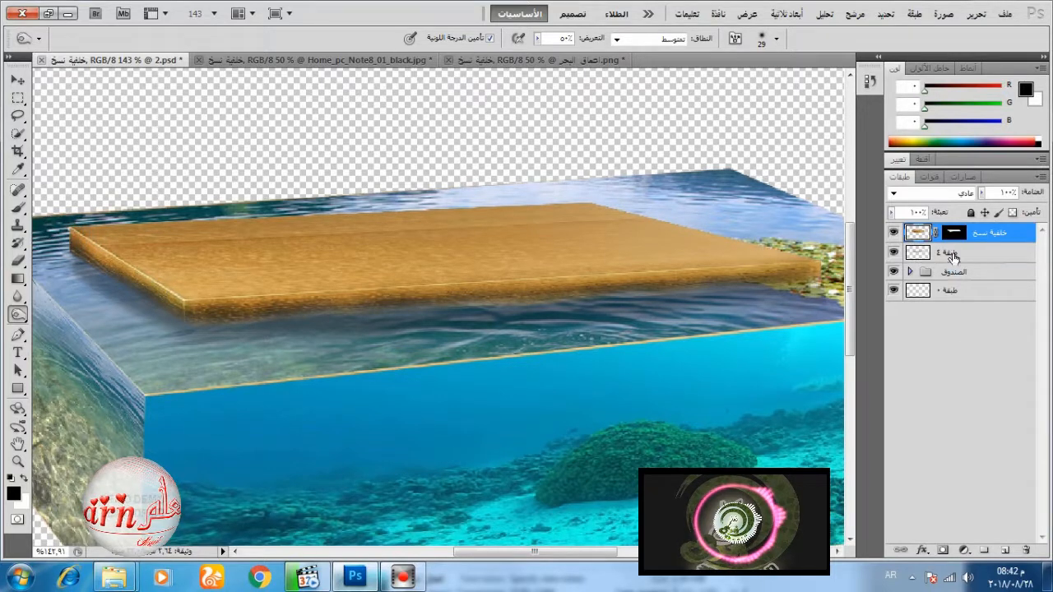
Step: Lower the shadow layer's opacity to 51% and fit the whole image in view
left_click(952, 257)
left_click(982, 192)
mouse_move(992, 212)
left_mouse_down()
mouse_move(968, 213)
mouse_move(986, 213)
mouse_move(978, 214)
left_mouse_up()
key("ctrl+0")
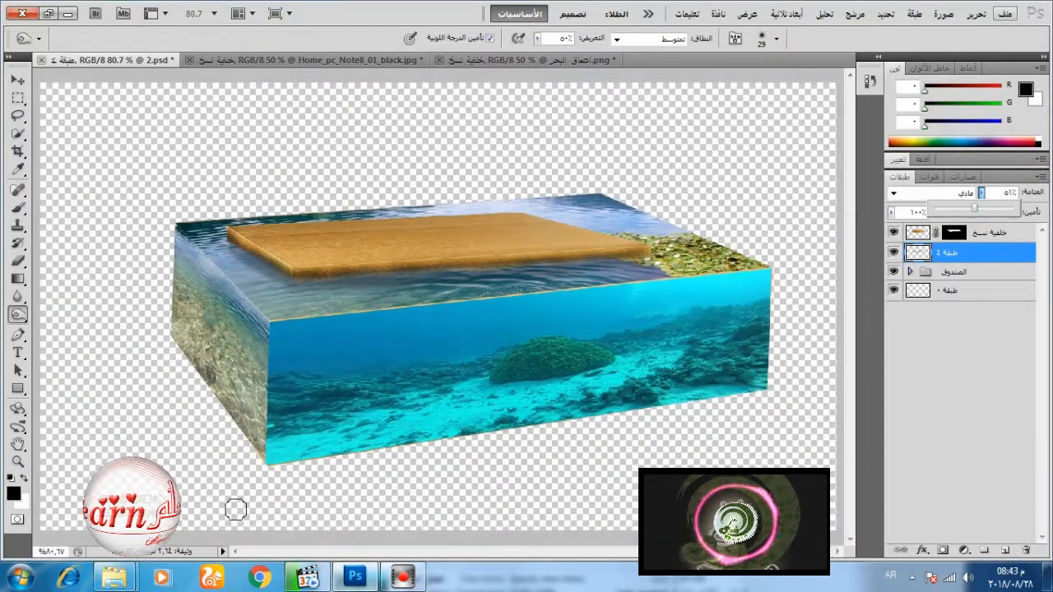
Step: Open the 12-signs-your-boyfriend picture in Photoshop, bring the seated couple into the 2.psd composition, and stack their layer above the lid
mouse_move(115, 576)
left_click(83, 494)
right_click(490, 278)
mouse_move(535, 302)
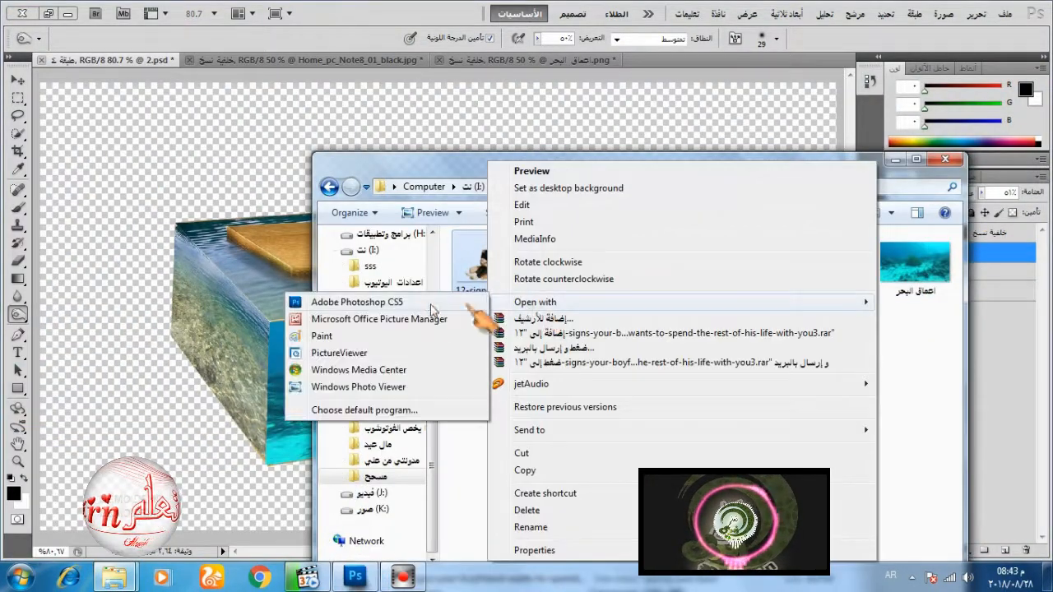
left_click(431, 309)
key("v")
left_click_drag(441, 332, 386, 201)
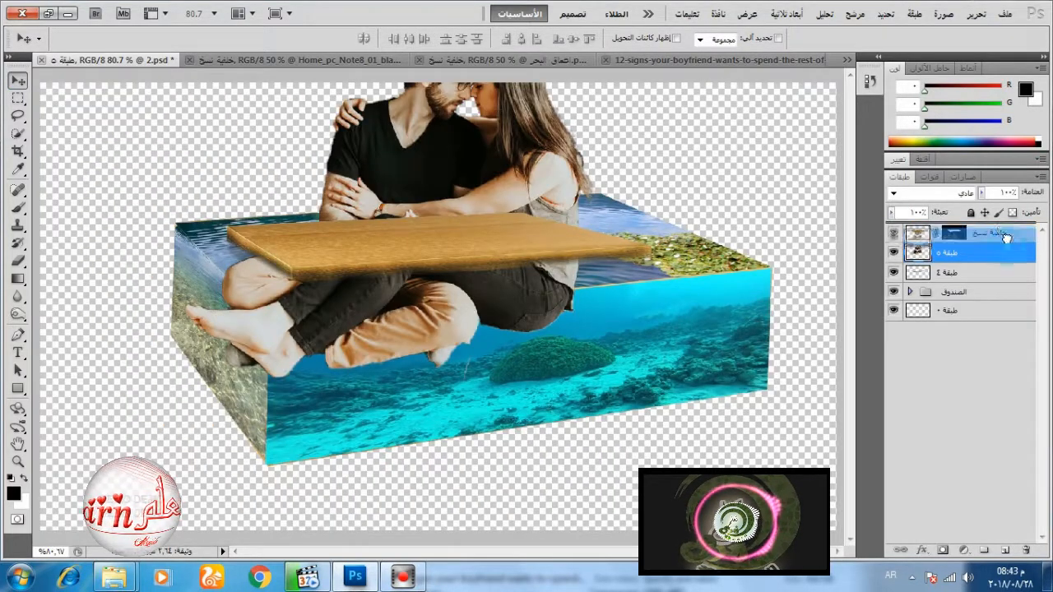
left_click_drag(1005, 237, 1002, 230)
Step: Scale the couple proportionally to 27.5%, seat them toward the back of the wooden lid, and apply the transform
left_click(976, 14)
left_click(737, 299)
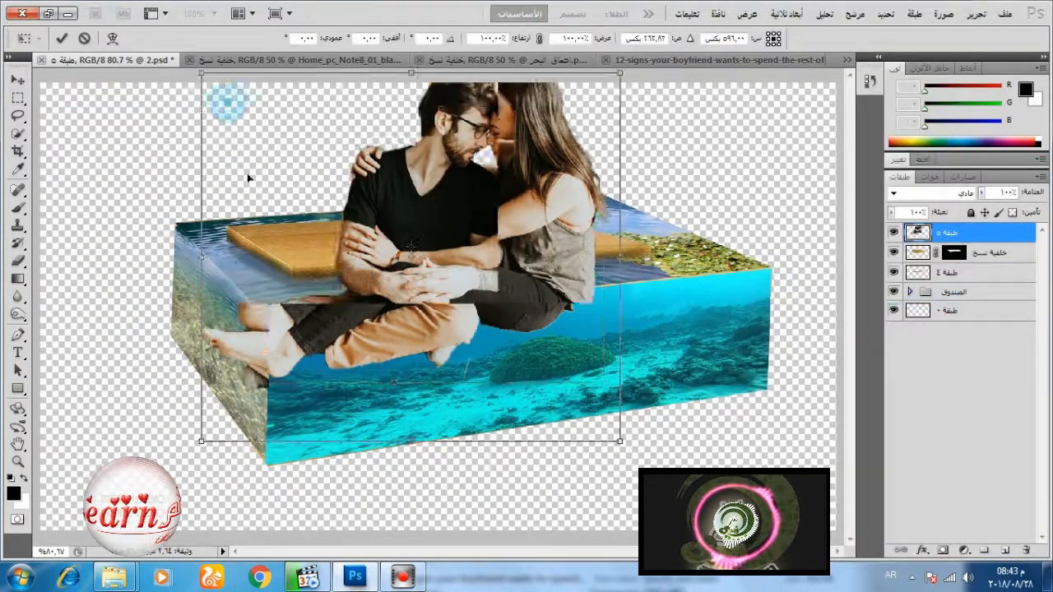
left_click_drag(248, 178, 246, 205)
left_click_drag(202, 114, 424, 183)
left_click(539, 39)
left_click_drag(456, 206, 443, 185)
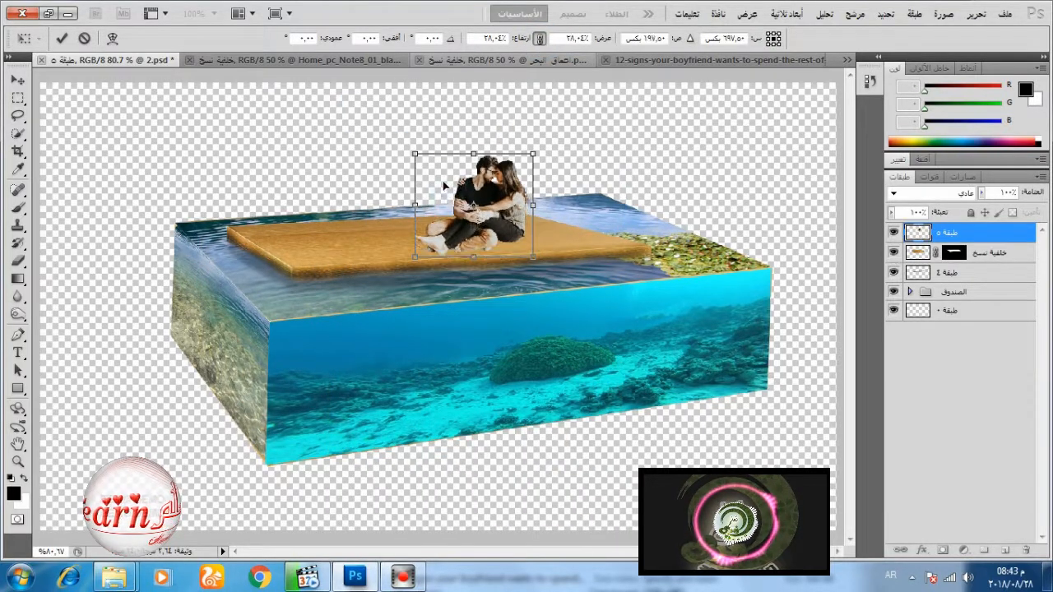
left_click_drag(413, 153, 443, 163)
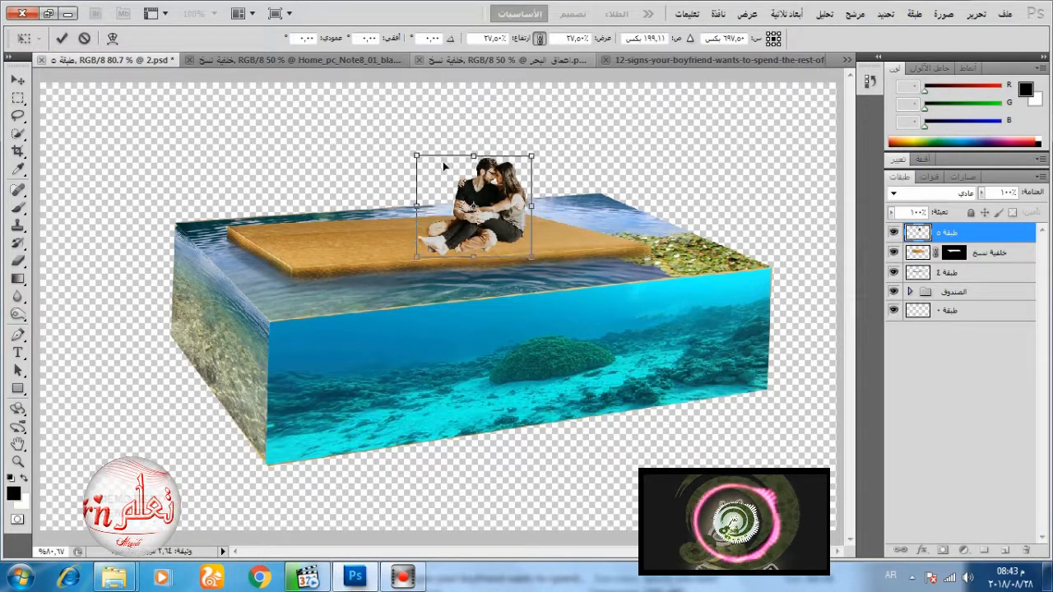
left_click(62, 38)
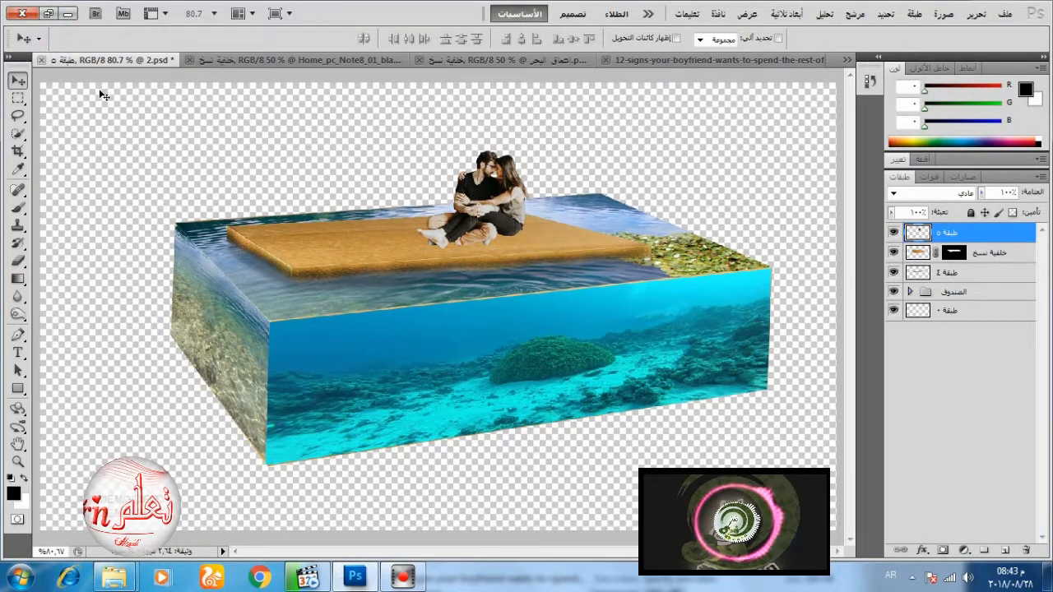
Step: Open candle_by_tiffli-d6s68a z.png in Photoshop and bring the candle into the 2.psd composition just above the lid layer
left_click(912, 257)
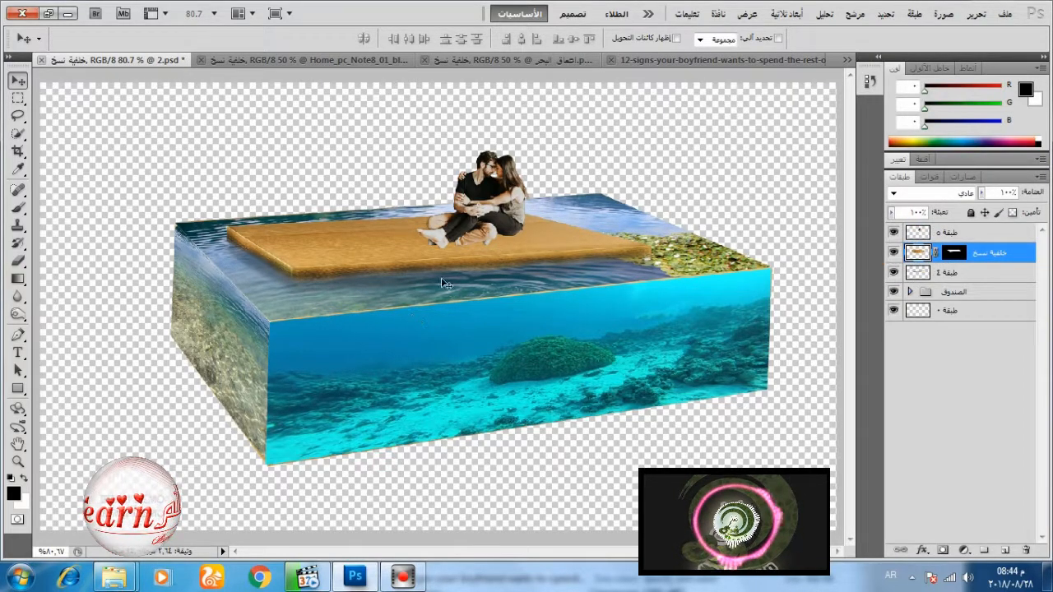
left_click(113, 576)
left_click(93, 493)
right_click(715, 278)
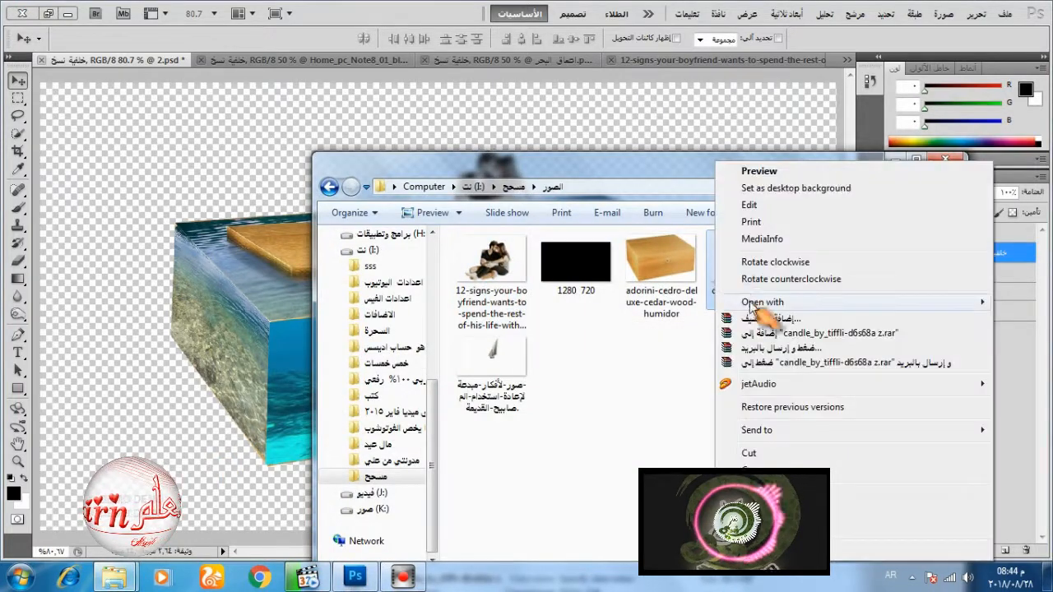
mouse_move(751, 303)
left_click(642, 304)
left_click_drag(432, 296, 227, 136)
Step: Scale the candle proportionally to about 13.4%, stand it on the lid's front left corner, and apply the transform
left_click(975, 13)
left_click(811, 294)
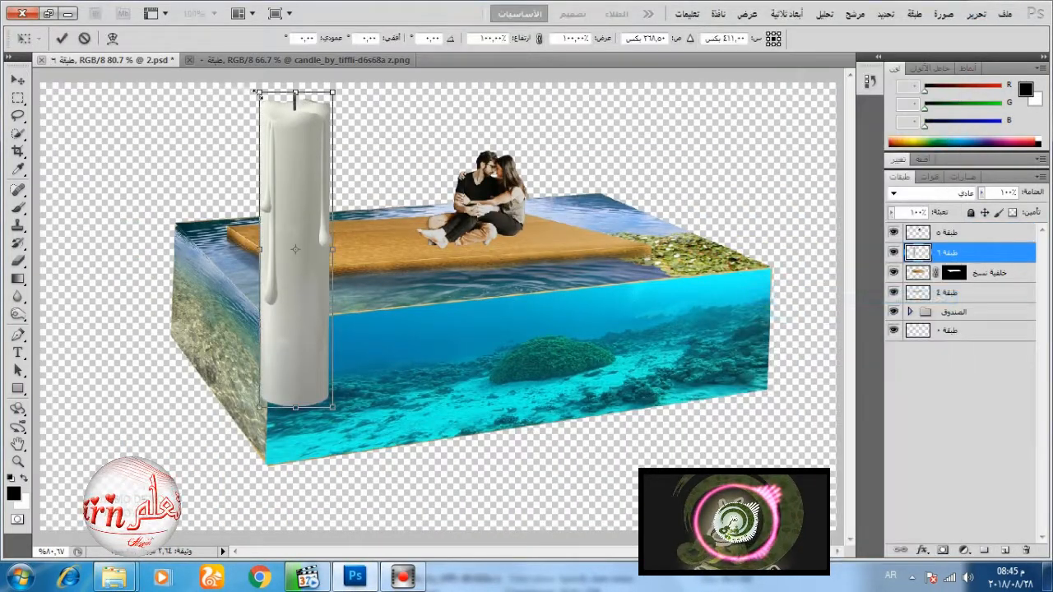
left_click_drag(258, 94, 295, 235)
left_click(538, 38)
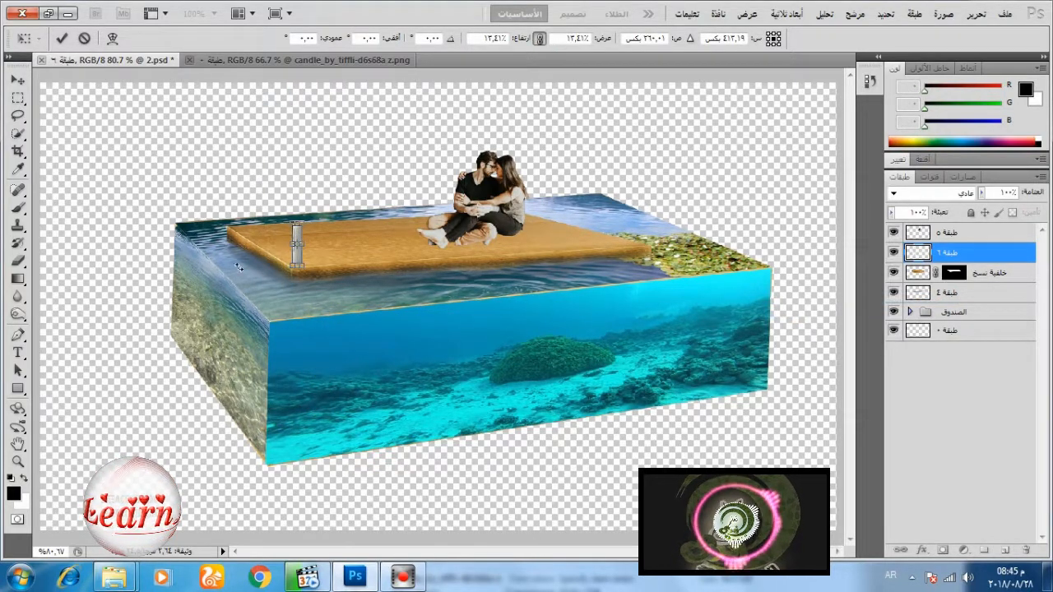
left_click(61, 39)
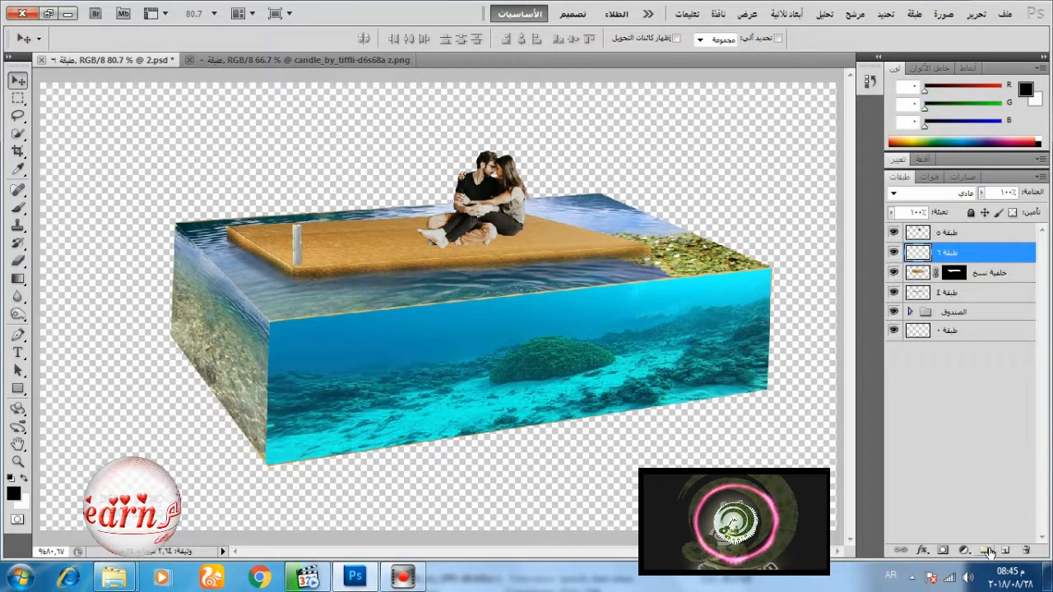
Step: Create a new layer group above the candle layer and name it الشمعة
left_click(990, 551, "alt")
key("Return")
double_click(954, 251)
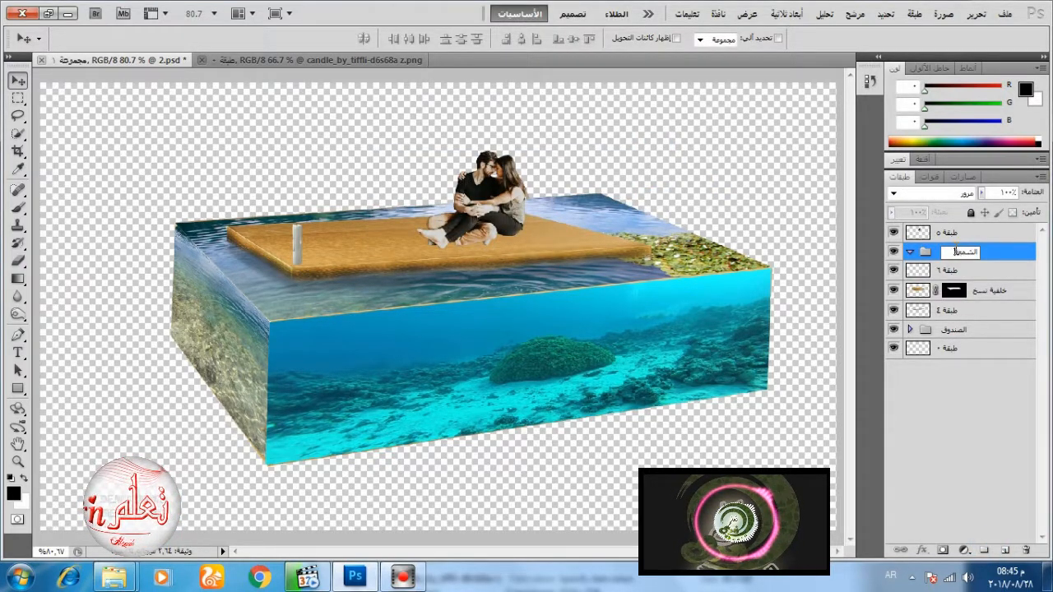
key("Return")
Step: Move the candle layer into the الشمعة group and duplicate the candle onto the lid's right corner
left_click(894, 271)
left_click(893, 271)
left_click_drag(918, 272, 925, 257)
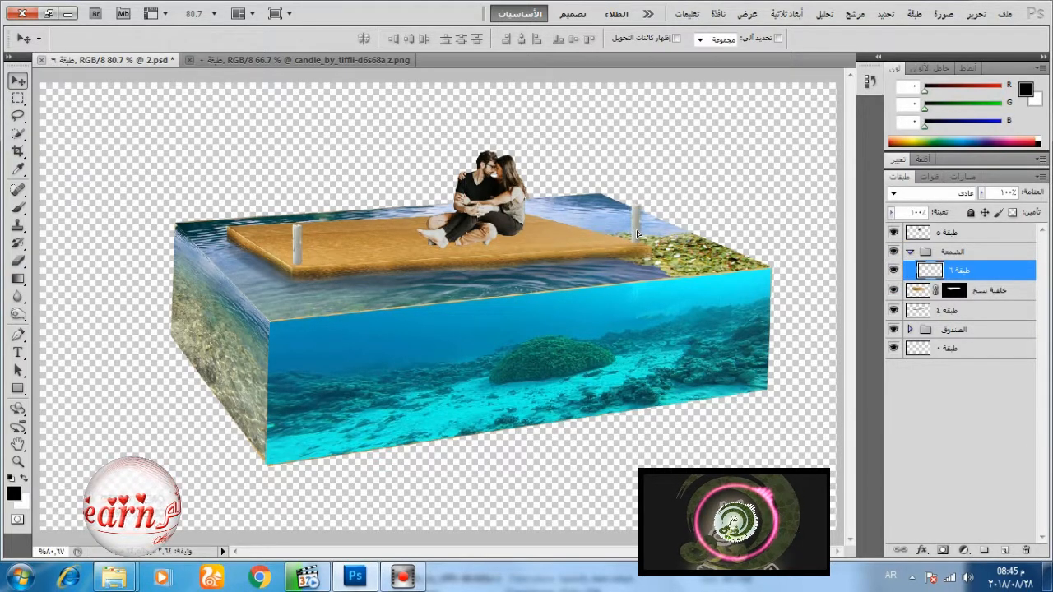
key("ctrl+j")
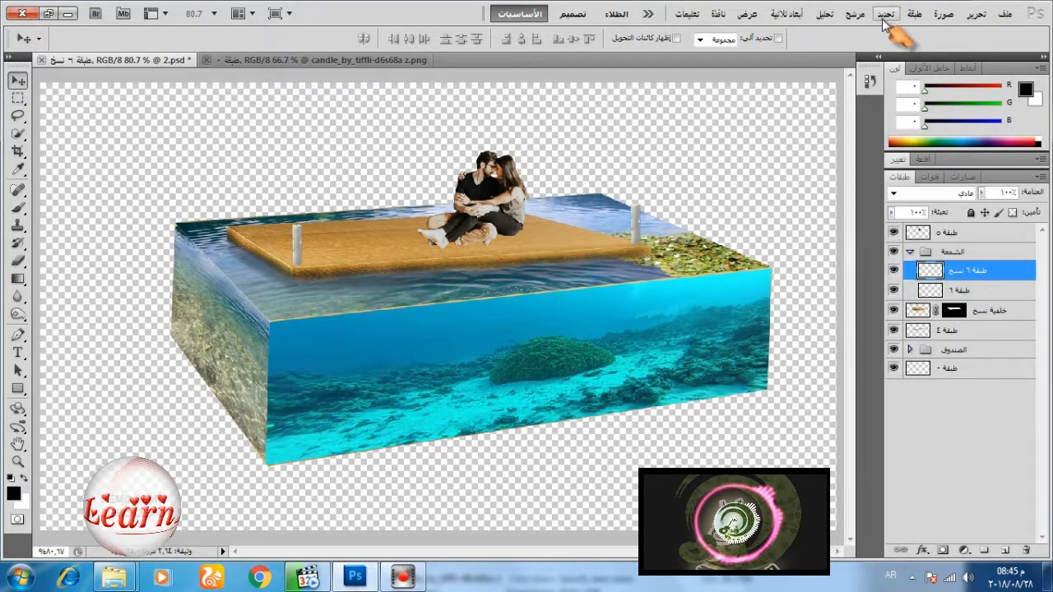
Step: Scale down the candle copy on the lid's right corner proportionally and apply the transform
key("ctrl+t")
left_click_drag(640, 199, 638, 211)
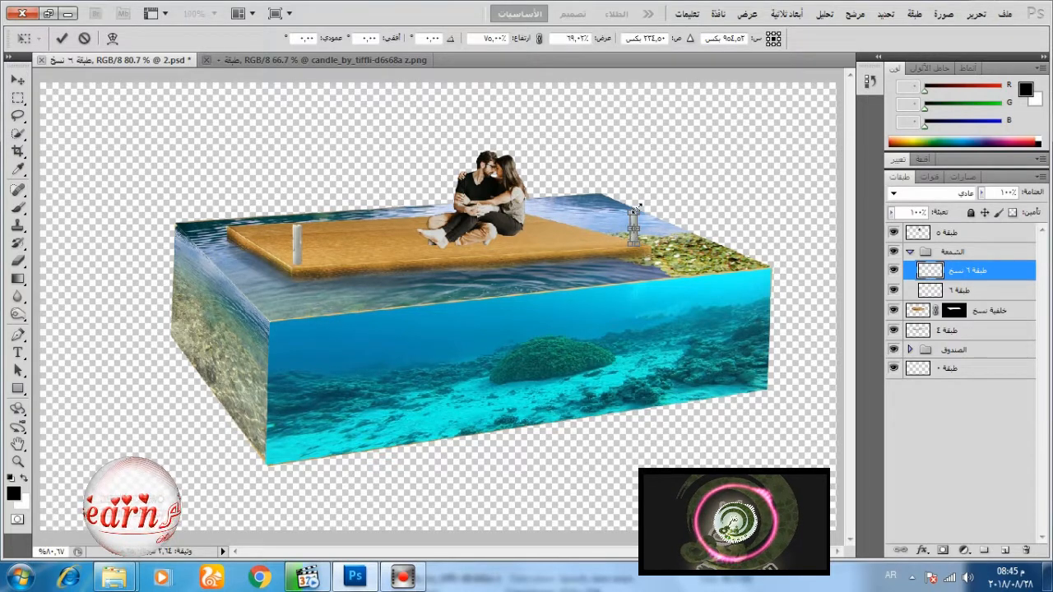
left_click(540, 38)
key("Return")
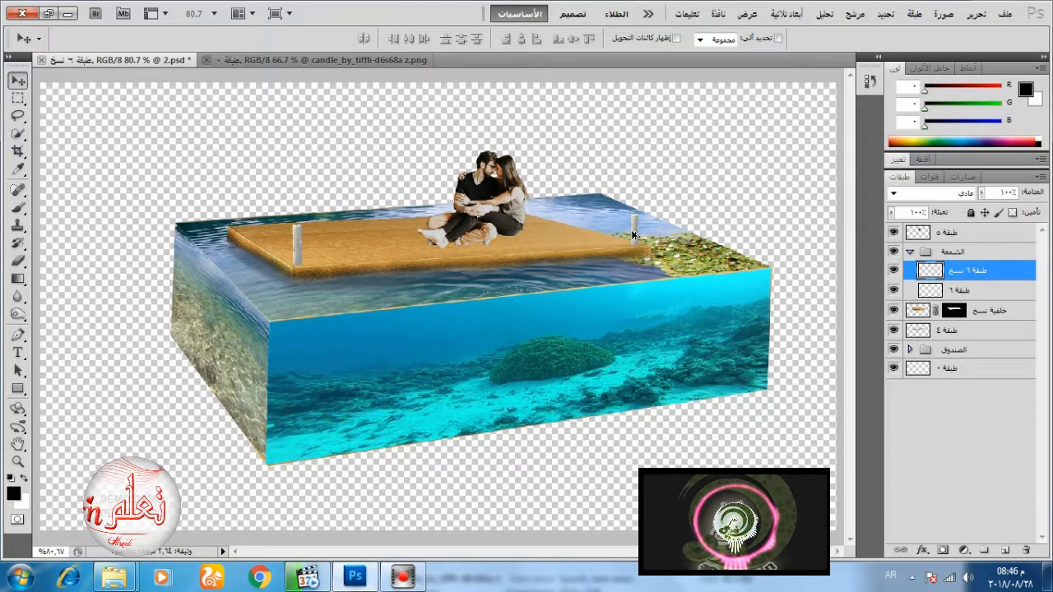
Step: Duplicate the right candle onto the lid's back left corner, make the copy slightly smaller, and apply the transform
left_click_drag(633, 229, 368, 232)
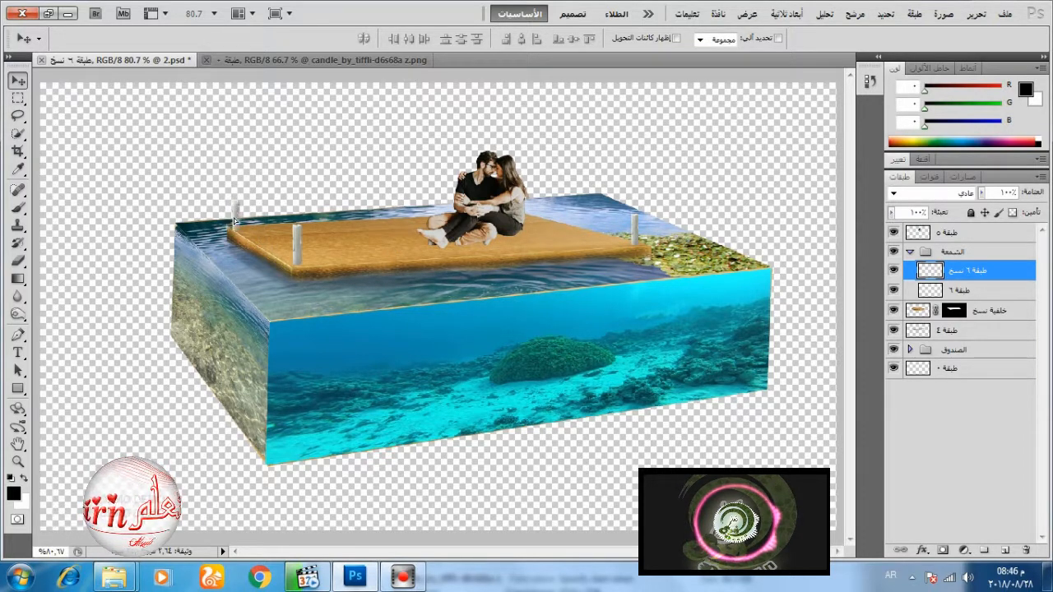
key("ctrl+j")
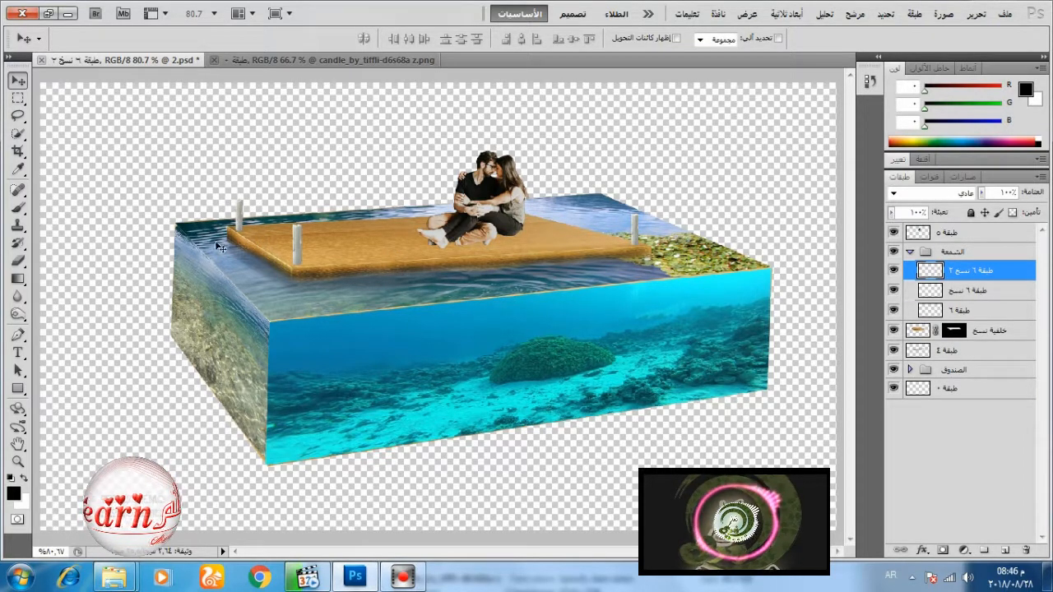
left_click_drag(216, 243, 213, 240)
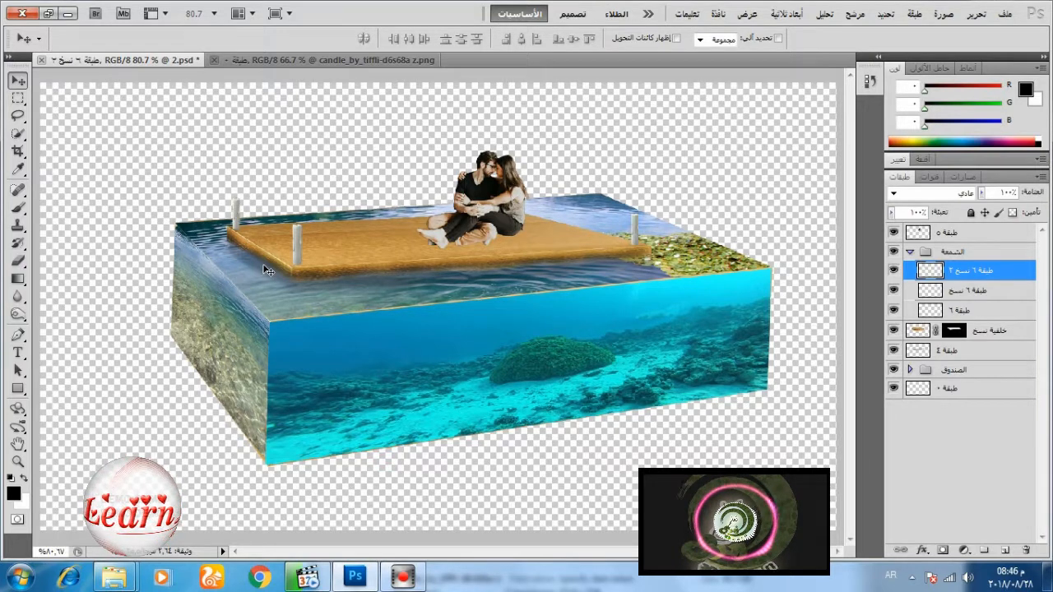
key("ctrl+t")
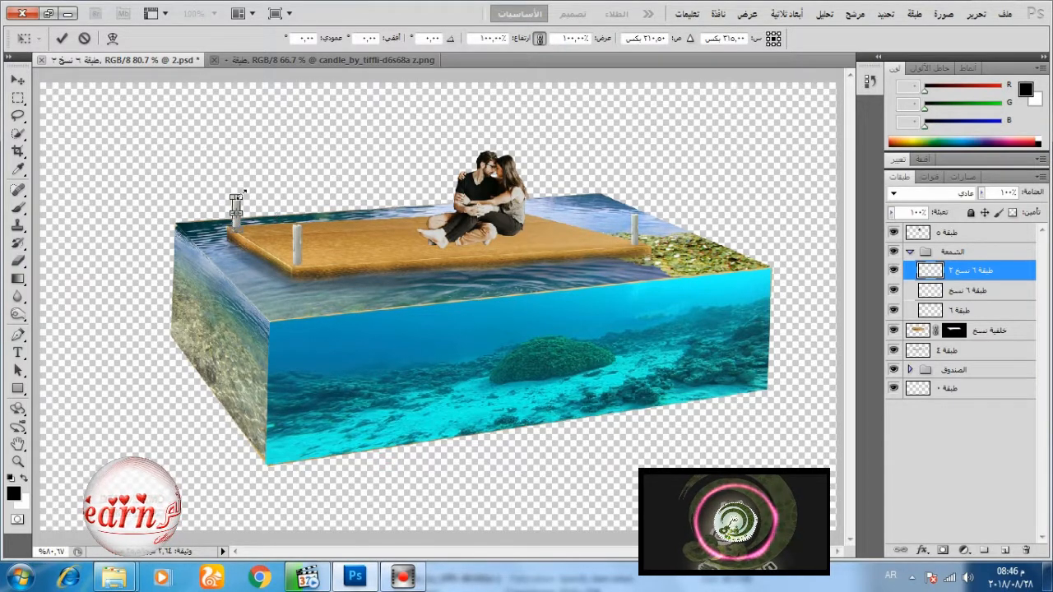
left_click(62, 38)
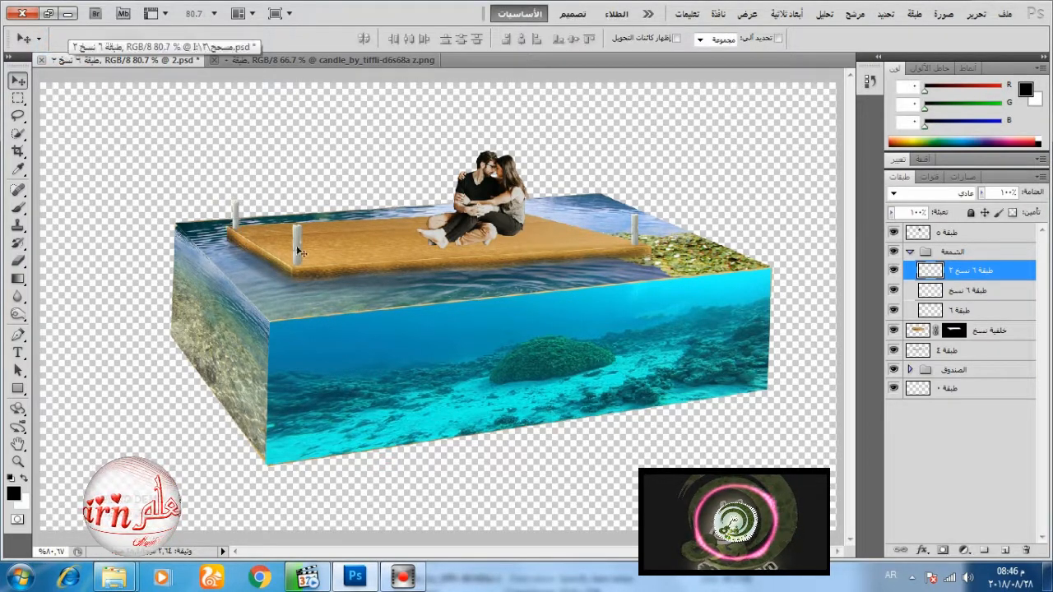
Step: Add a black solid color fill layer at the bottom of the layer stack as the background
left_click(959, 393)
left_click(964, 549)
left_click(975, 240)
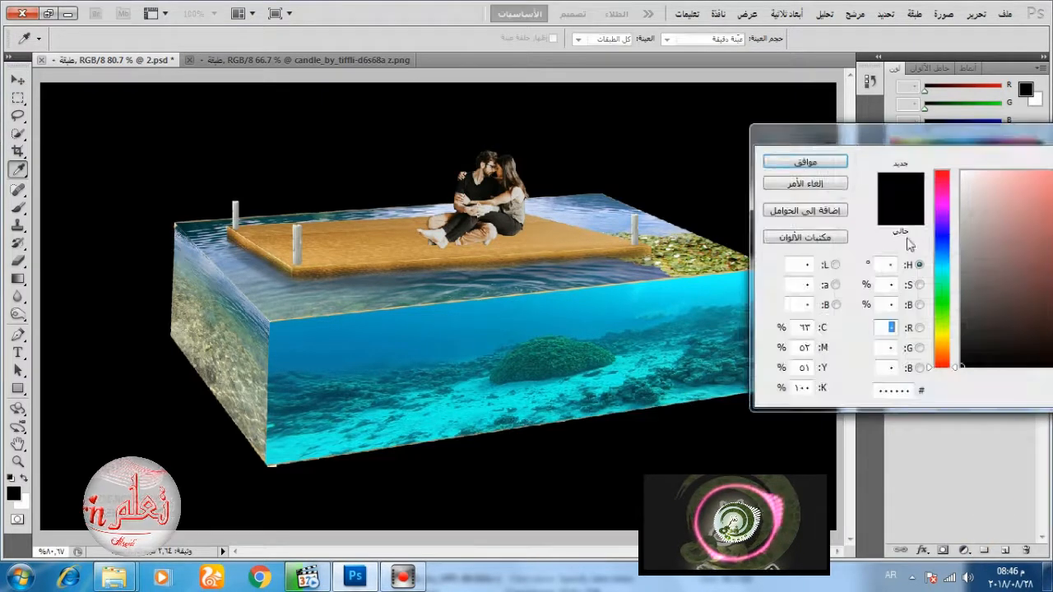
left_click(778, 163)
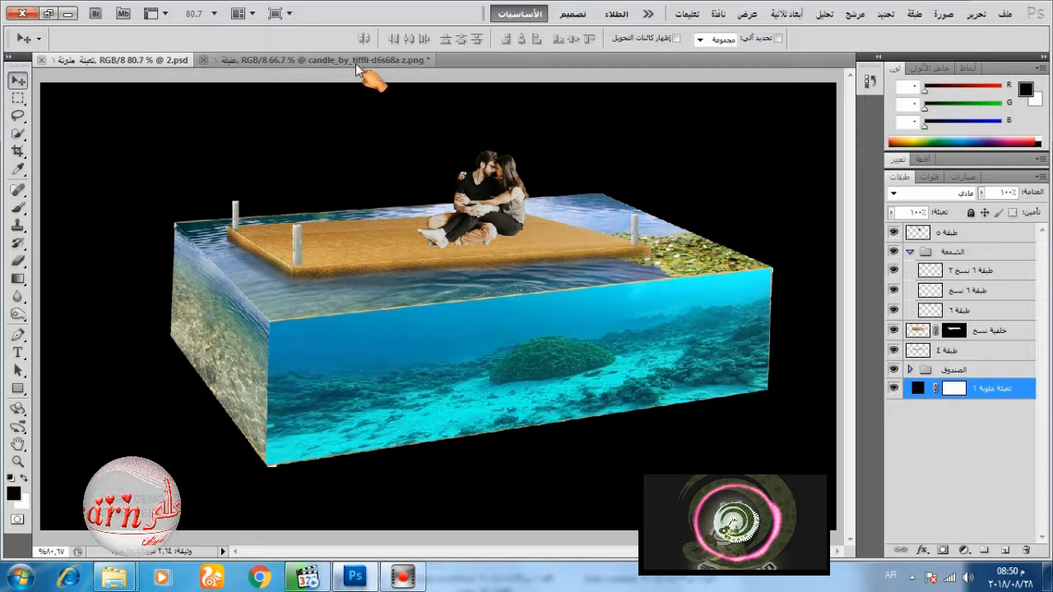
Step: Select one of the white flames in candle_by_tiffli-d6s68a z.png, bring it into 2.psd, and place it on the back left candle's wick
left_click(356, 63)
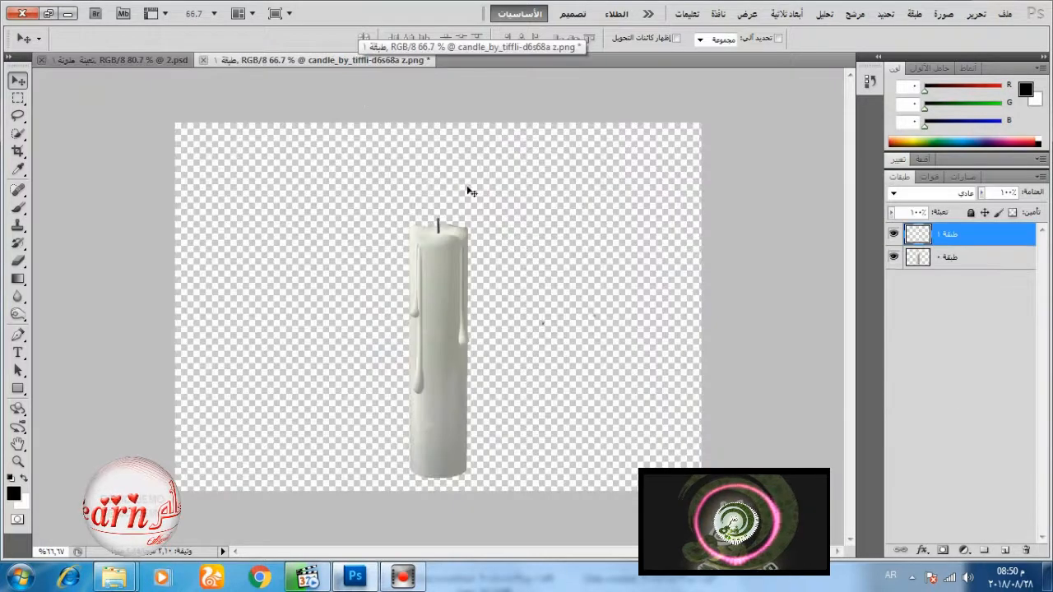
key("m")
left_click_drag(573, 260, 635, 361)
left_click_drag(626, 304, 626, 302)
left_click_drag(604, 283, 604, 315)
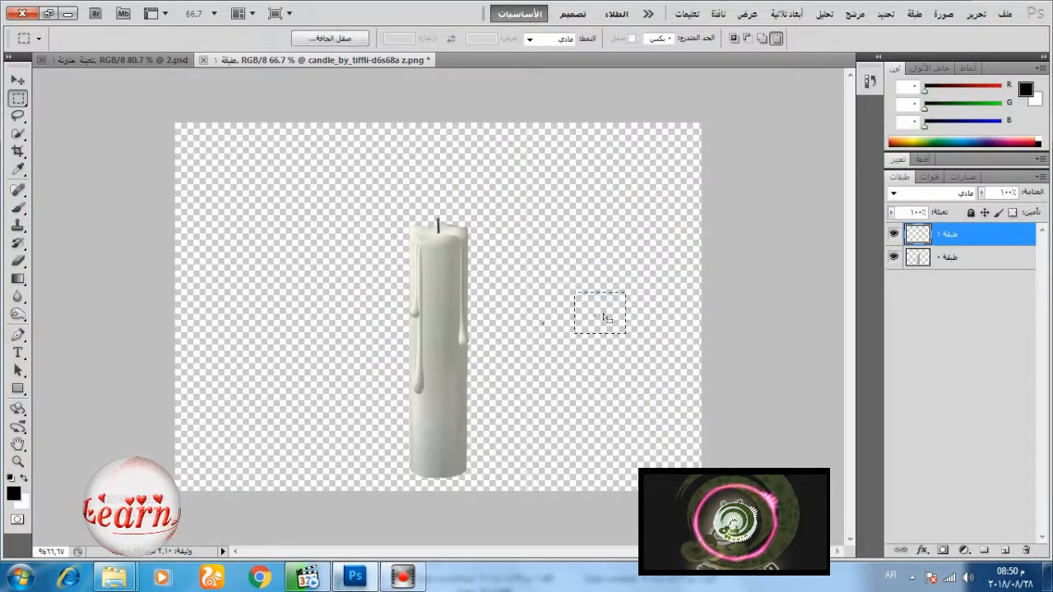
key("v")
left_click_drag(144, 61, 304, 177)
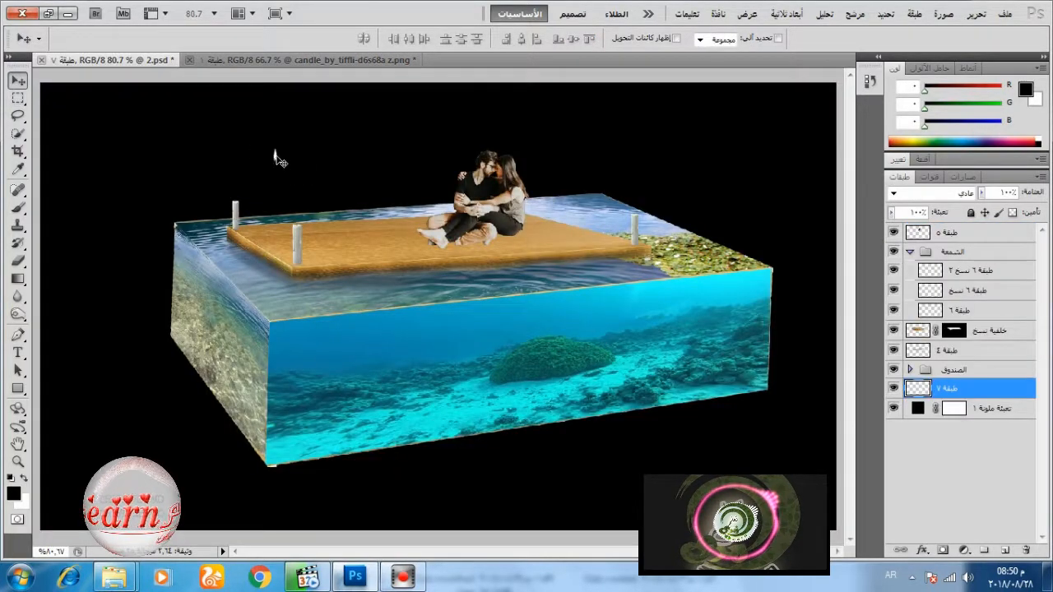
scroll(255, 211, "up", 3)
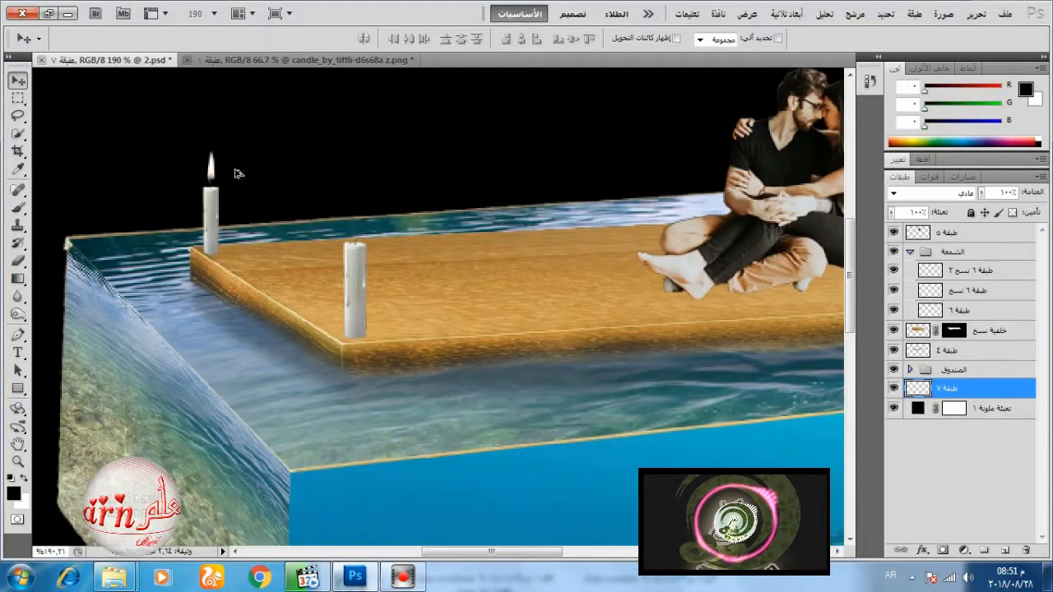
key("alt+f")
key("Escape")
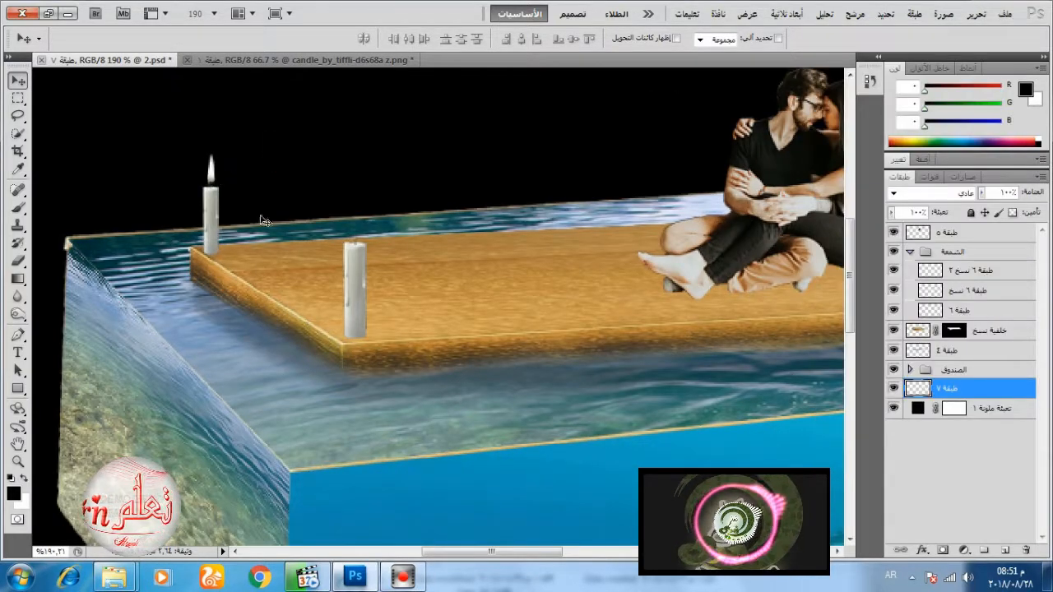
Step: Bring another flame from the candle file onto the front left candle's wick and move its layer to the top of the الشمعة group
left_click(369, 60)
left_click(18, 98)
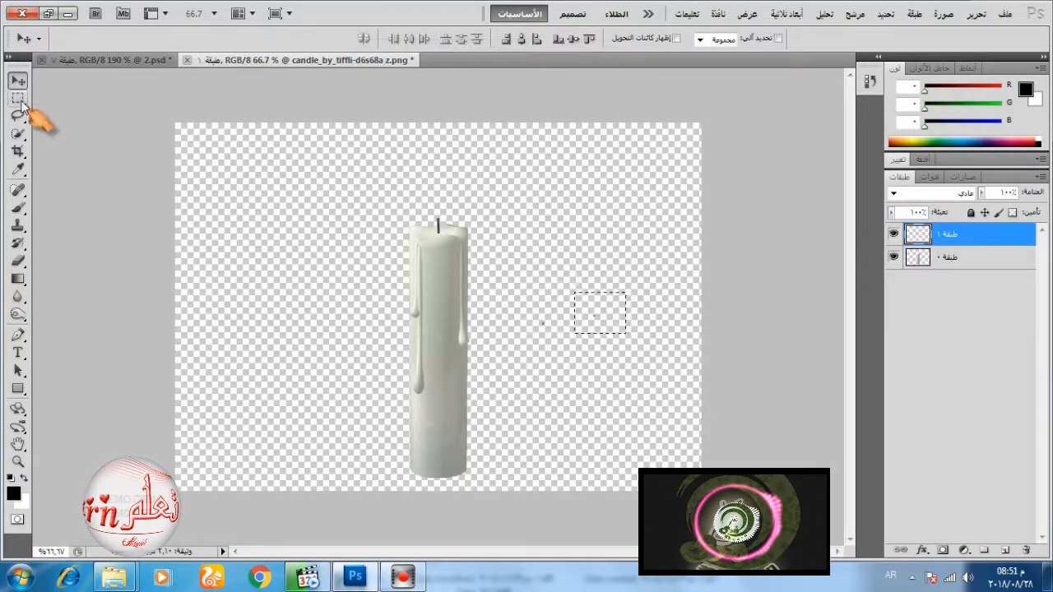
left_click_drag(596, 308, 562, 316)
left_click(17, 80)
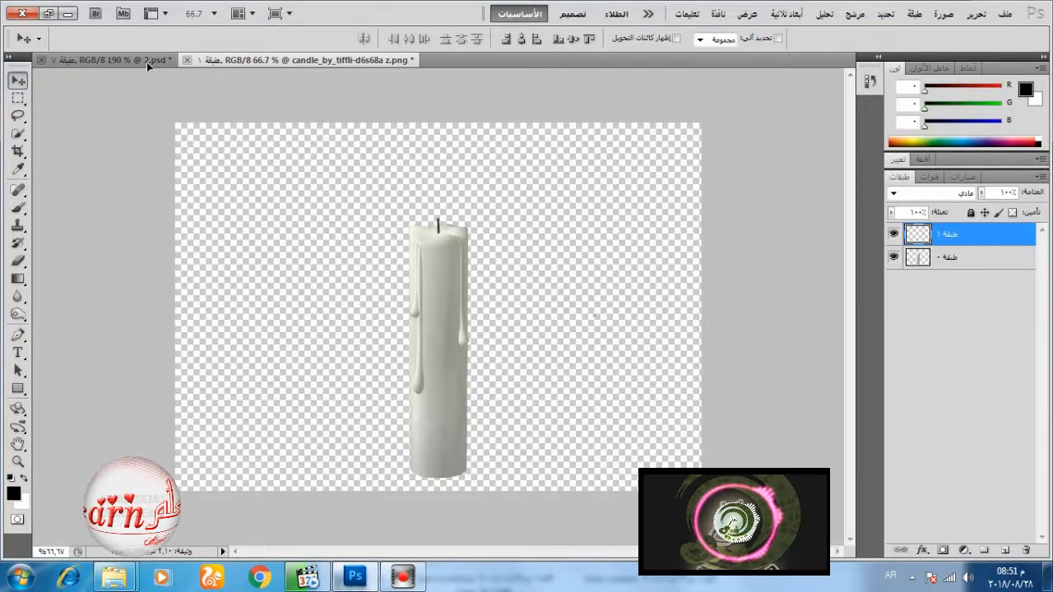
left_click_drag(146, 62, 344, 182)
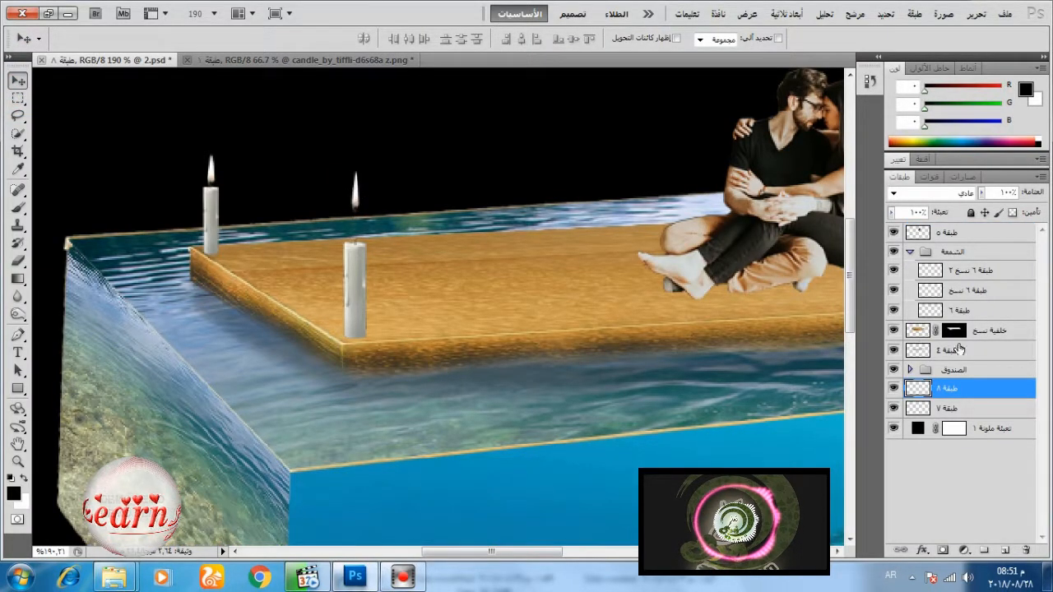
left_click_drag(958, 350, 952, 271)
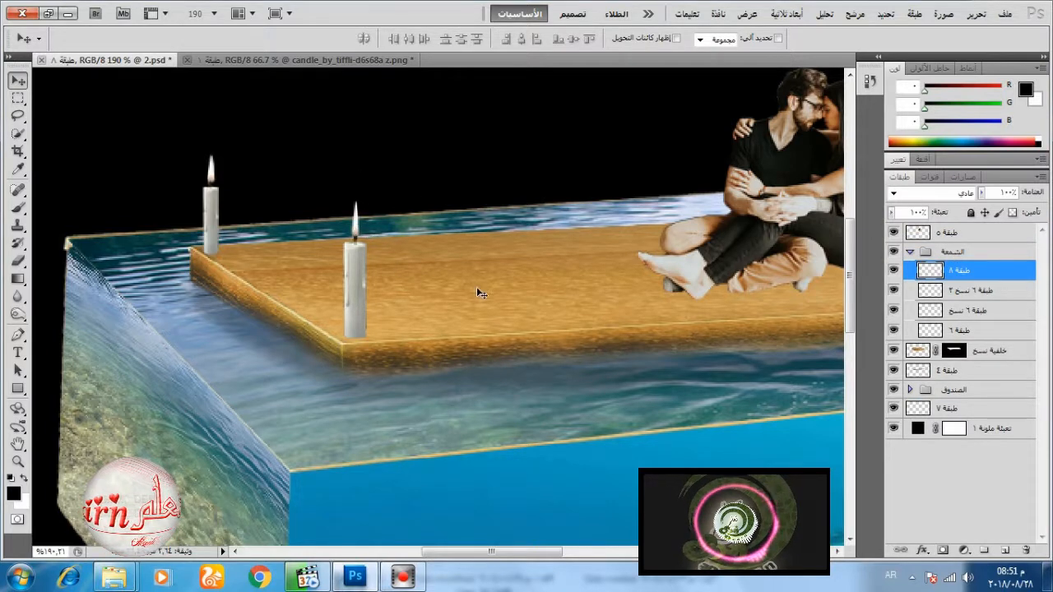
Step: Duplicate the front candle's flame and set the copy on the right candle's wick
scroll(477, 288, "down", 3)
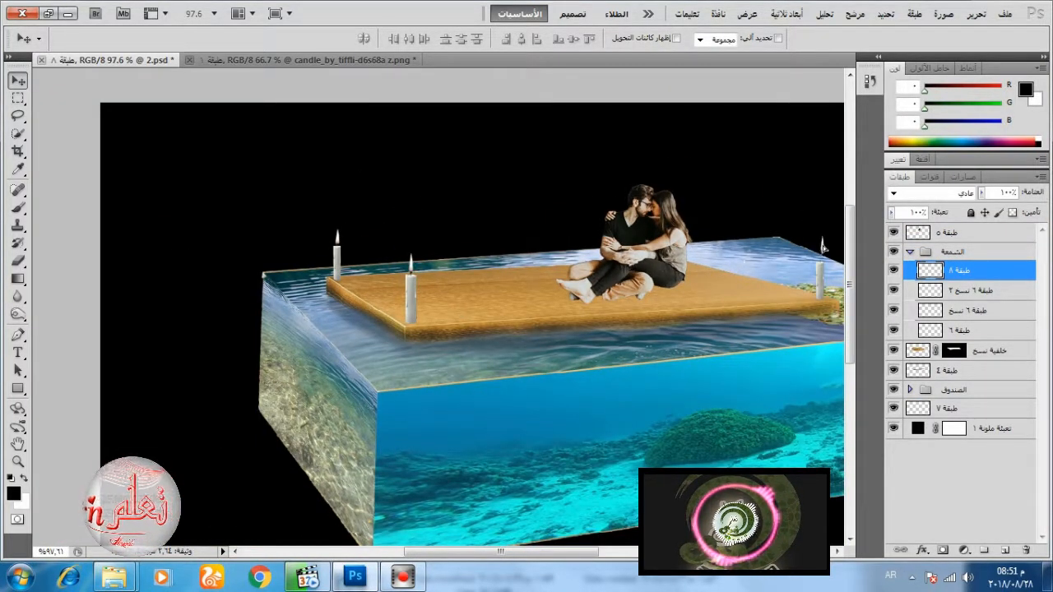
left_click_drag(823, 247, 820, 249)
left_click_drag(460, 551, 512, 551)
scroll(601, 274, "up", 4)
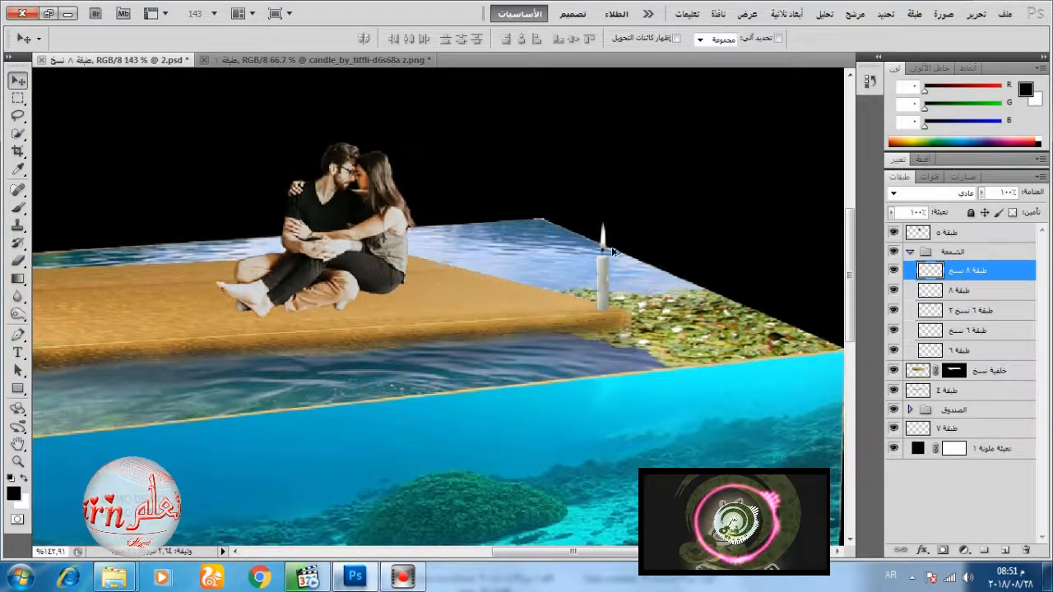
scroll(613, 251, "down", 3)
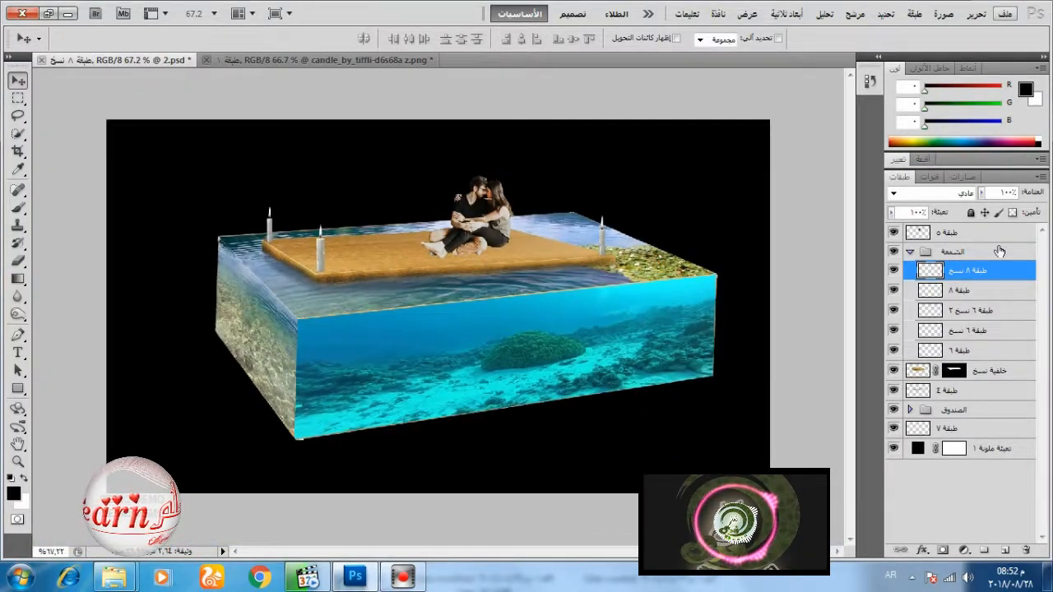
Step: Find the flame layer left outside the الشمعة group by toggling the group's visibility, and move that layer into the group
left_click(957, 255)
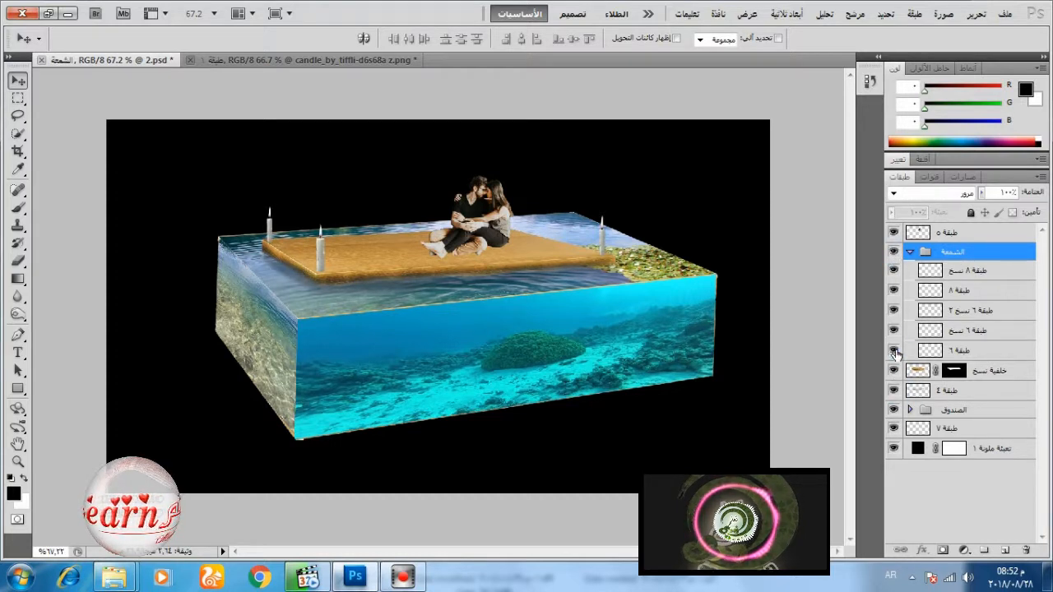
left_click(894, 255)
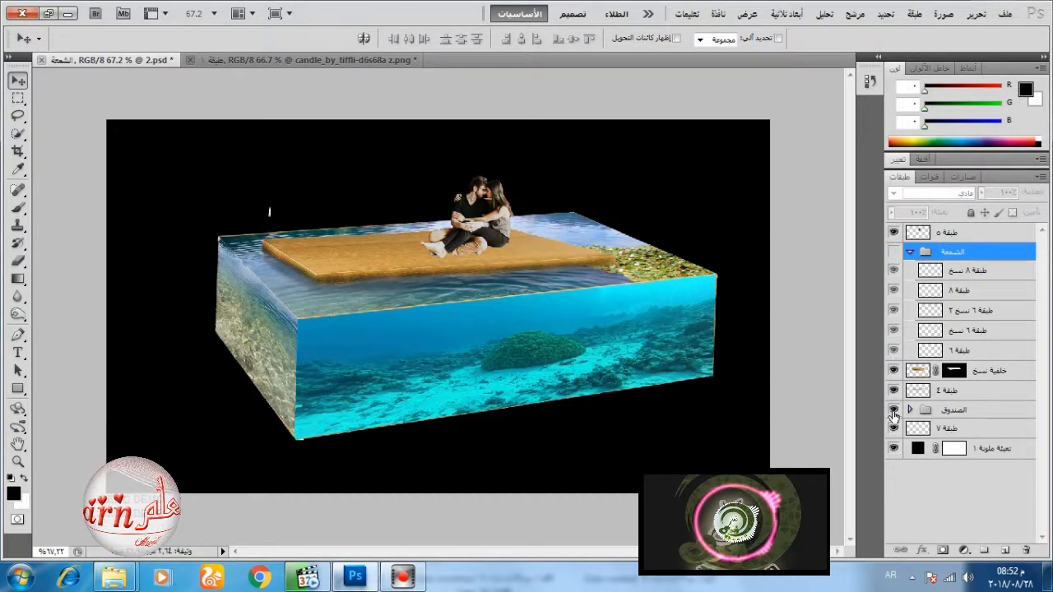
left_click_drag(942, 429, 964, 322)
left_click(894, 251)
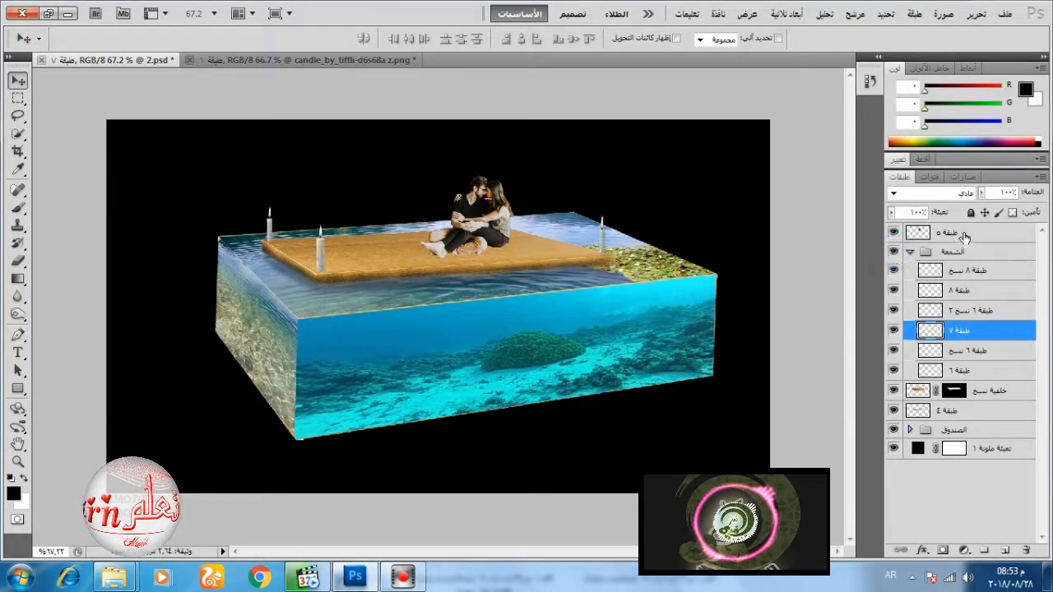
Step: Collapse the الشمعة group and create a new layer group above it named ضوء
left_click(954, 251)
left_click(909, 252)
left_click(984, 550)
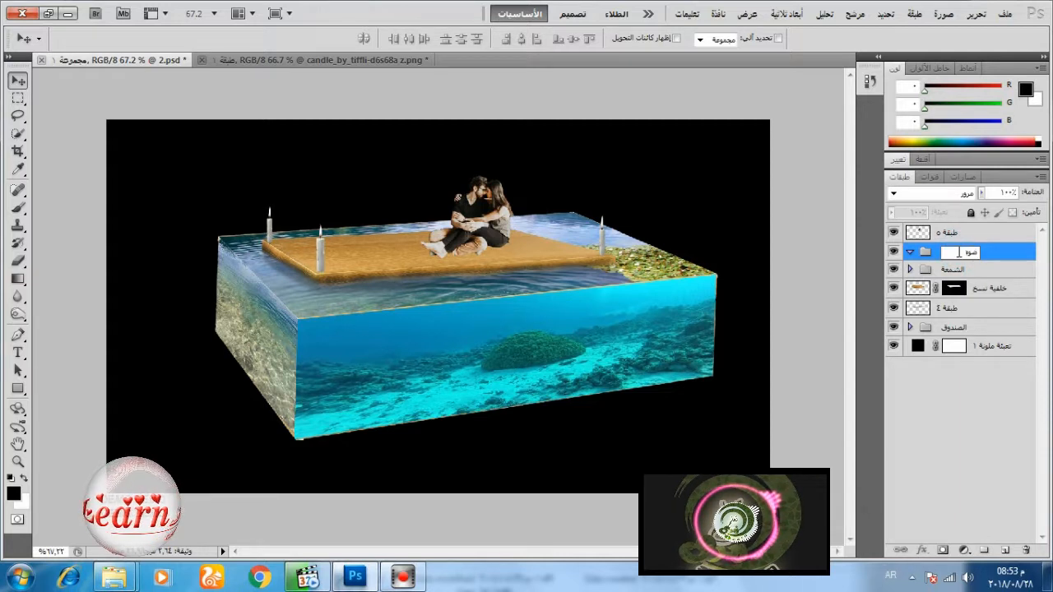
type("ء")
key("Return")
Step: Create a new empty layer and move it inside the ضوء group
left_click(966, 269)
left_click(1004, 550)
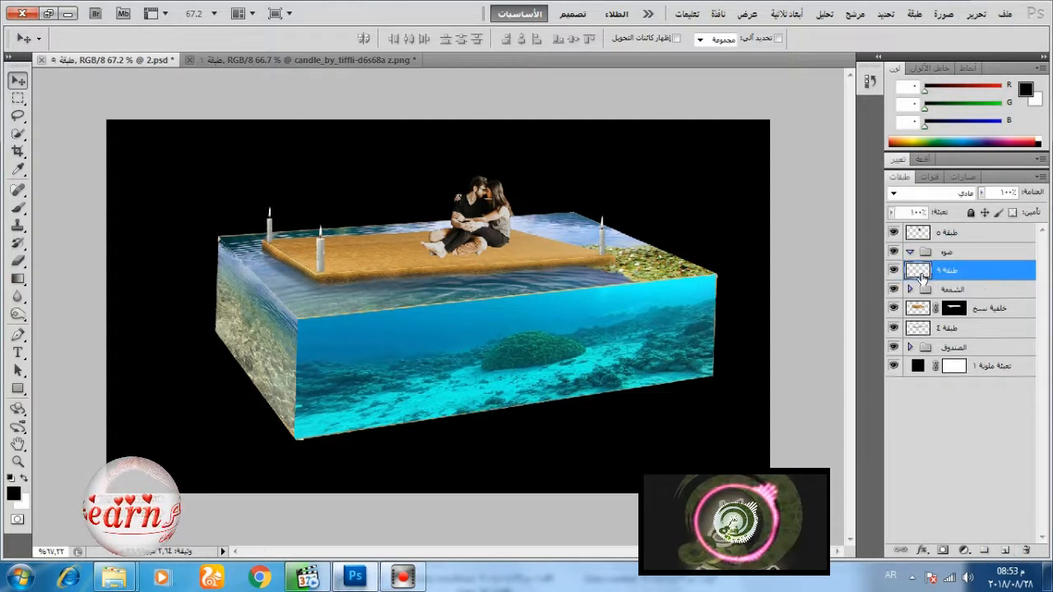
left_click_drag(922, 271, 924, 254)
left_click(911, 252)
left_click(932, 270)
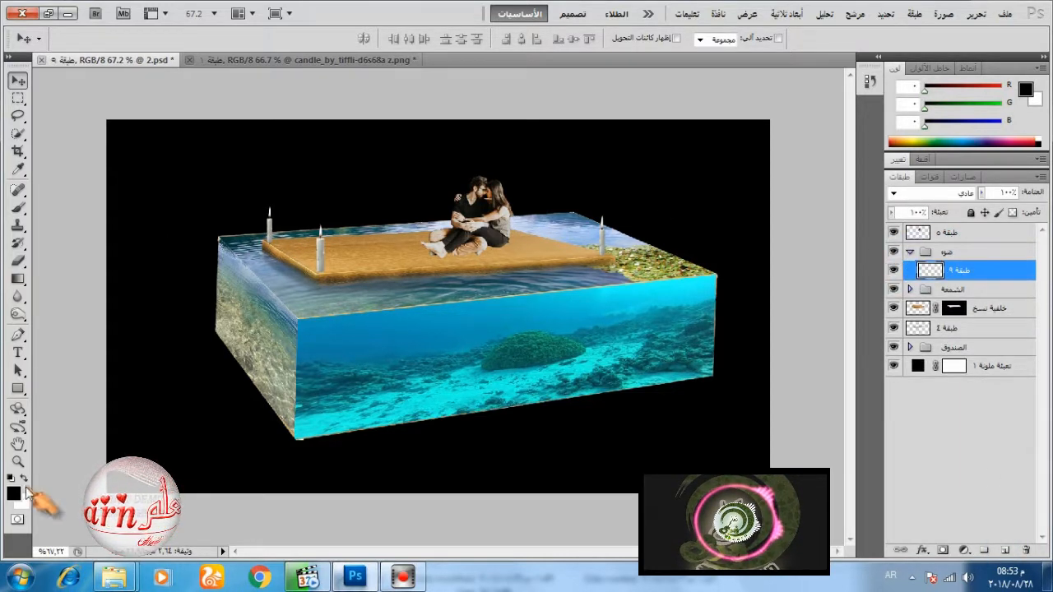
Step: Set the foreground color to white and prepare a soft 27 px round brush with 0% hardness and 100% opacity
left_click(24, 478)
left_click(18, 207)
right_click(518, 280)
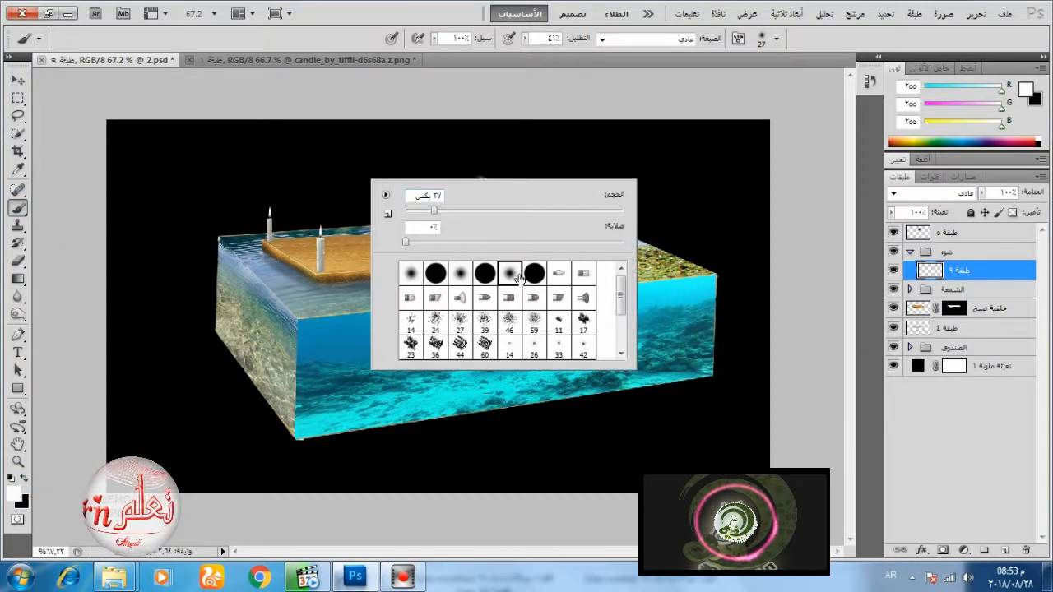
left_click(516, 278)
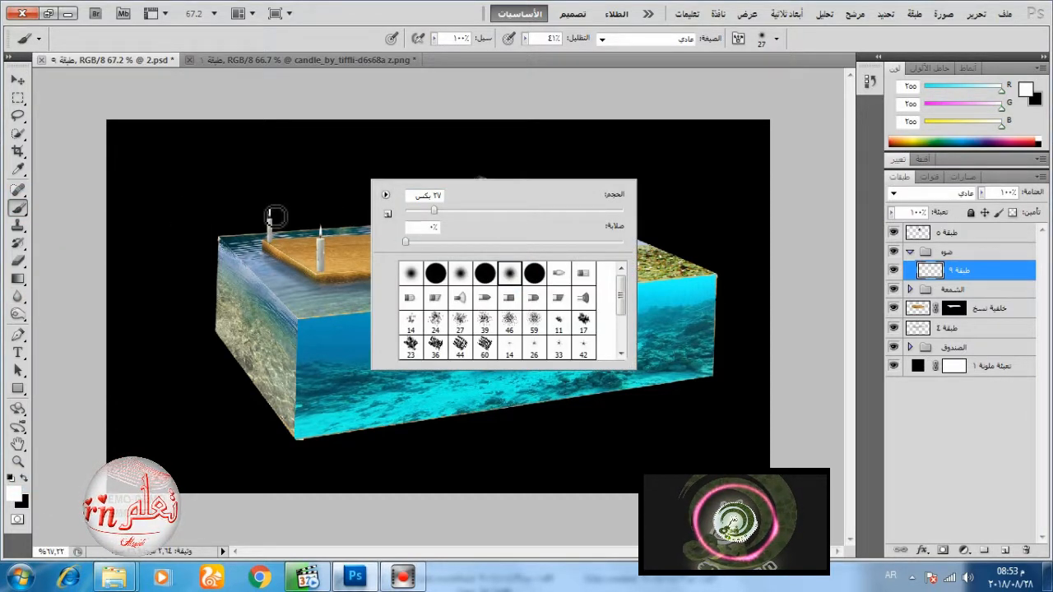
left_click(276, 217)
key("ctrl+z")
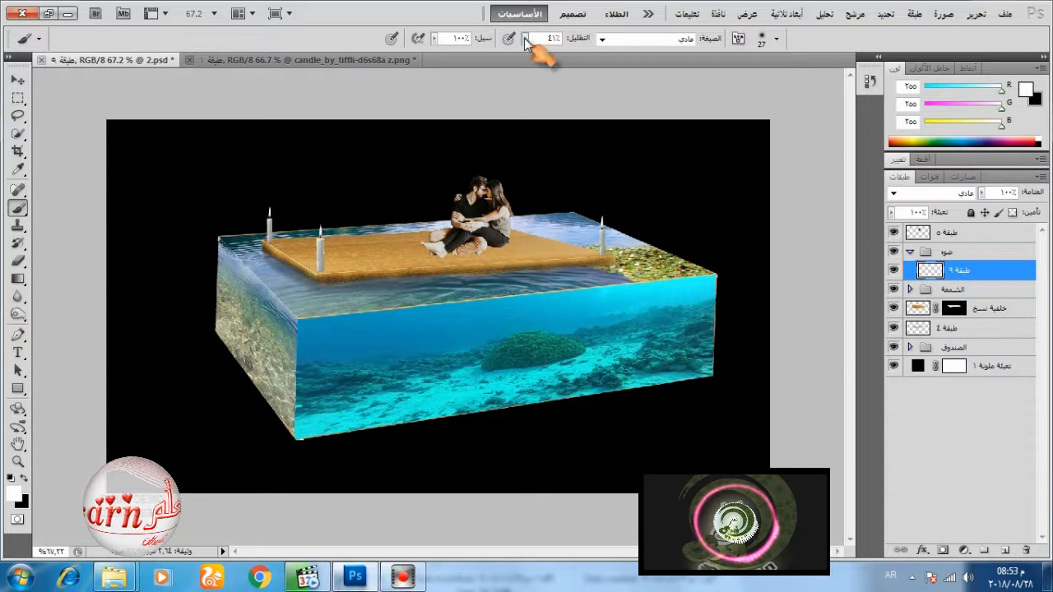
left_click(525, 38)
left_click_drag(526, 53, 571, 54)
Step: Dab white glows over the candle flames and set the glow layer's blend mode to Overlay (تغشية)
left_click(275, 216)
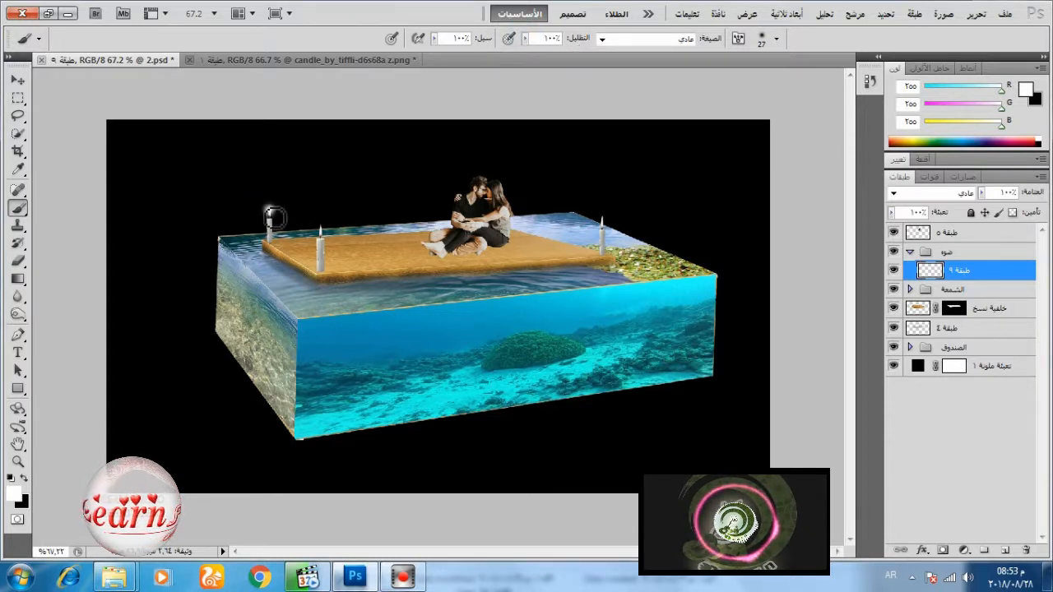
left_click(319, 231)
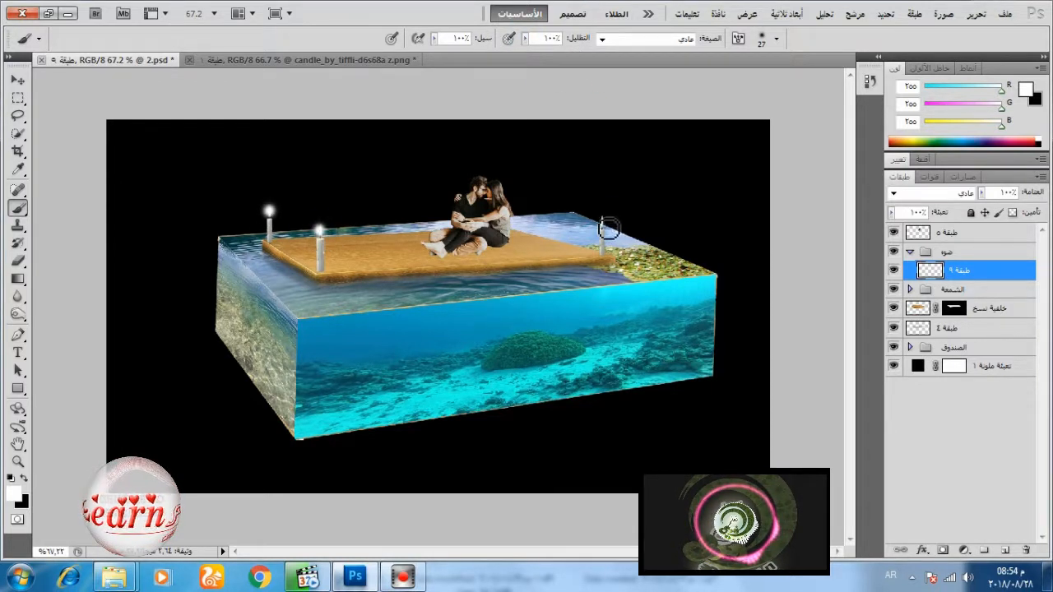
left_click(954, 193)
left_click(946, 188)
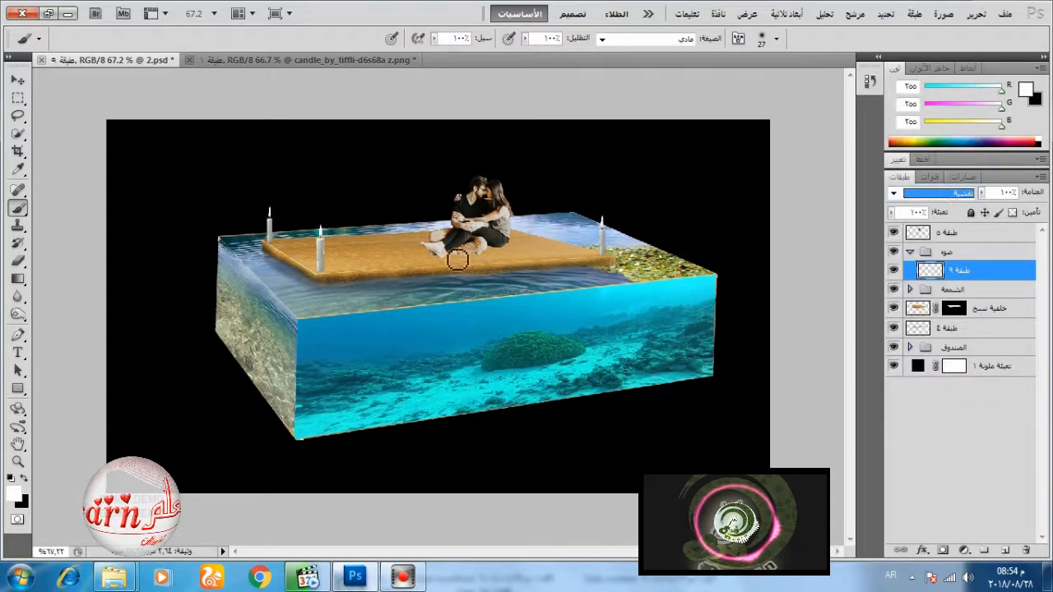
Step: Set the foreground color to bright yellow (R 241, G 250, B 3) for the brush
left_click(23, 479)
left_click(13, 491)
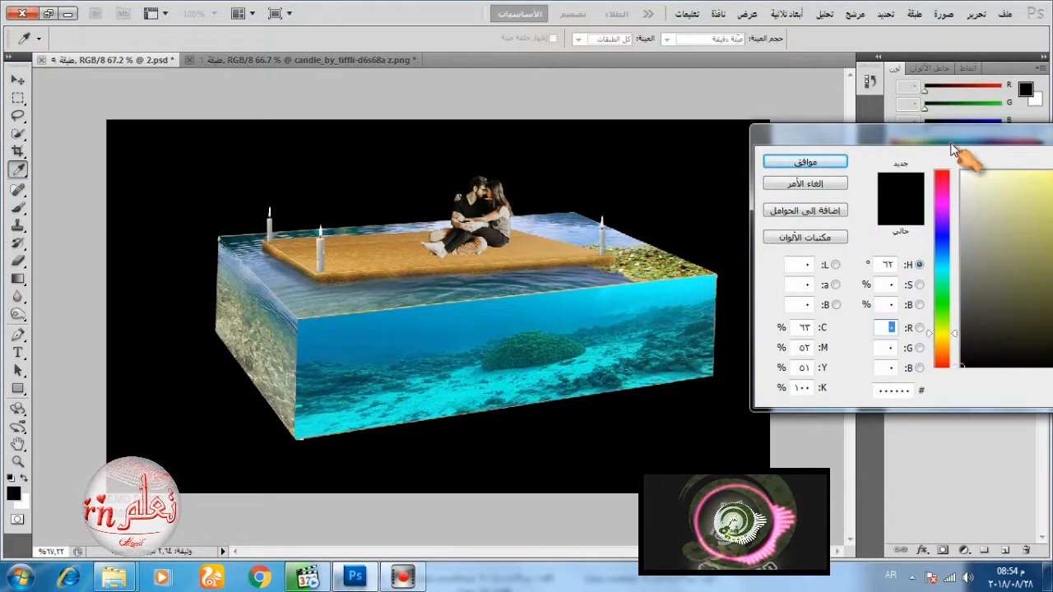
left_click_drag(961, 146, 803, 143)
left_click(998, 184)
left_click(679, 172)
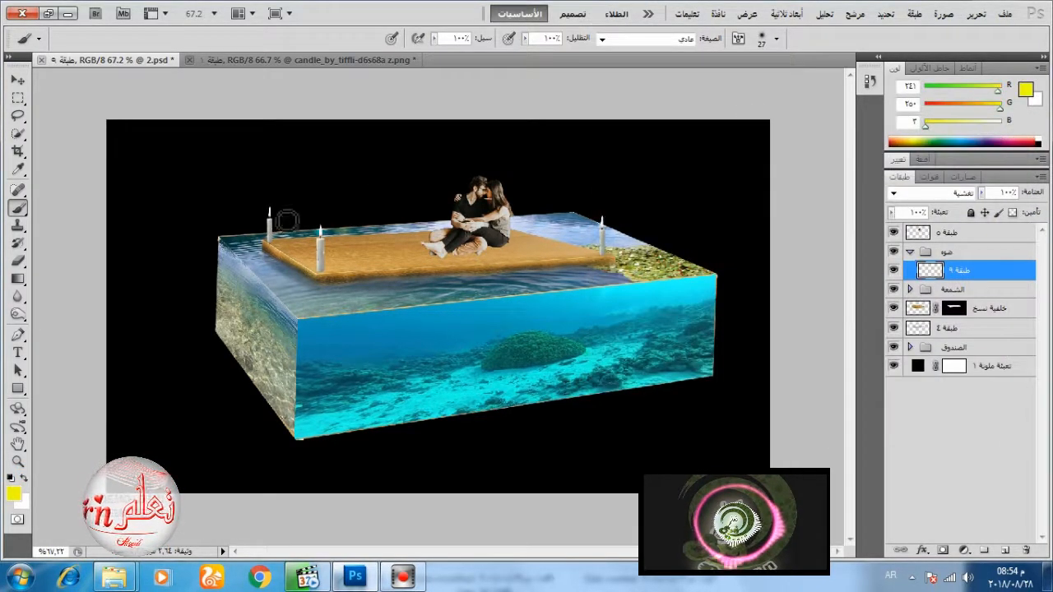
Step: Dab yellow glows over the candle flames, first on the current layer and again with a 38 px brush on a new layer
left_click(269, 214)
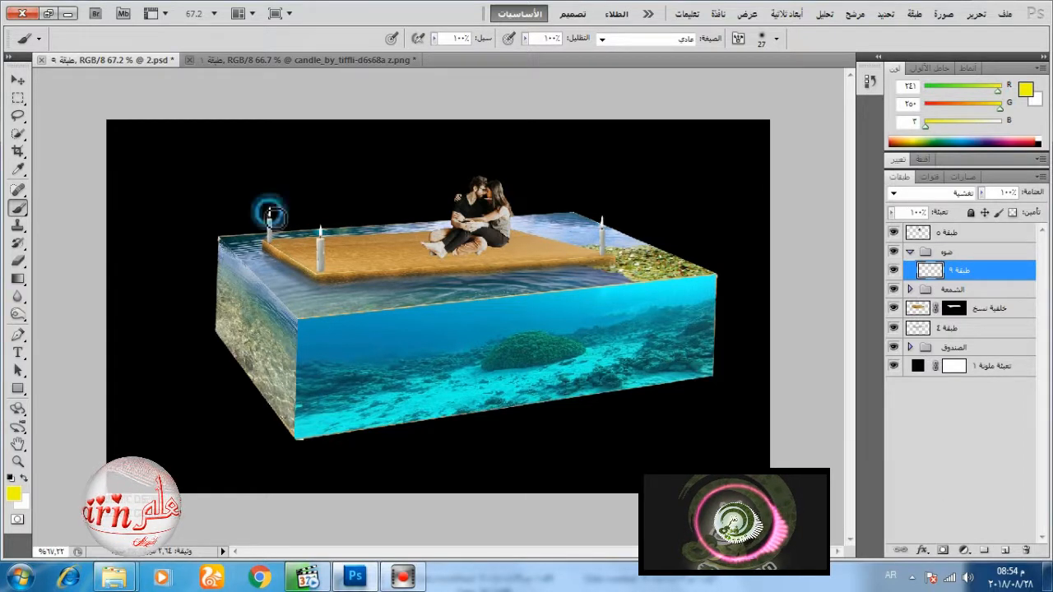
left_click(321, 230)
left_click(1003, 548)
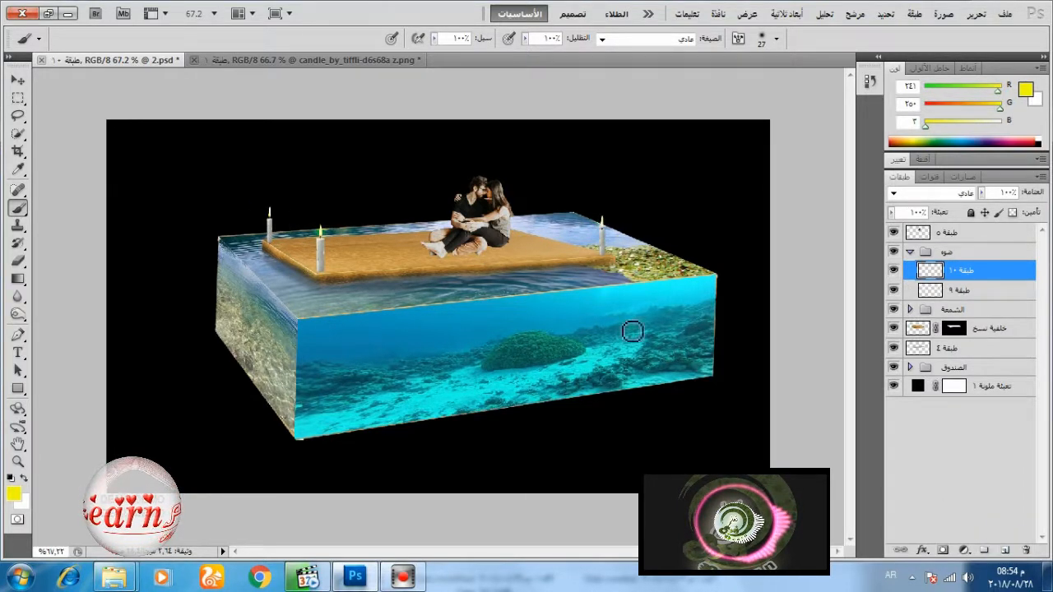
right_click(359, 216)
left_click(427, 247)
left_click(272, 212)
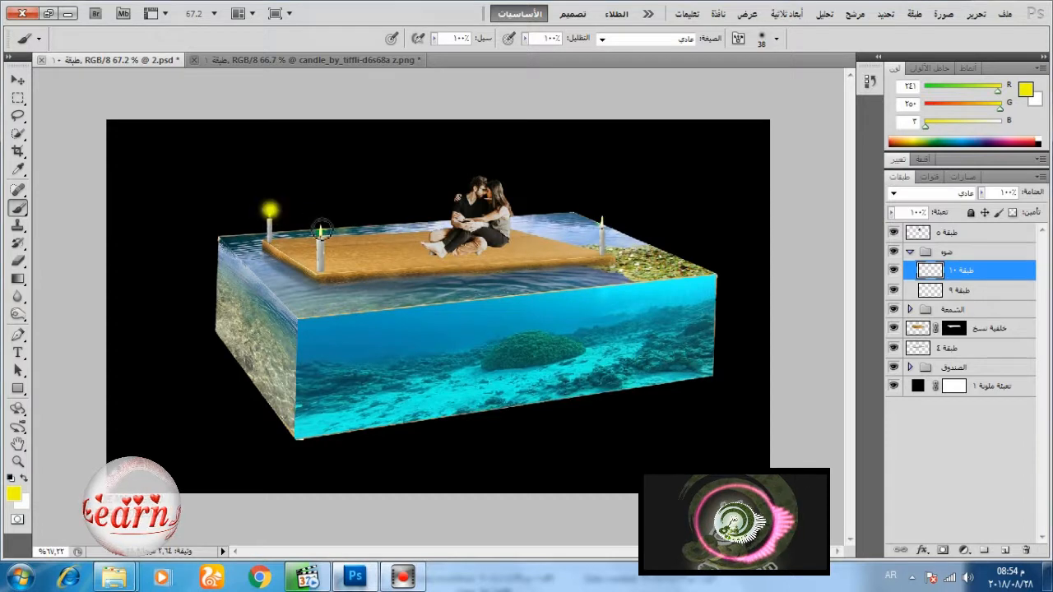
left_click(321, 230)
left_click(602, 223)
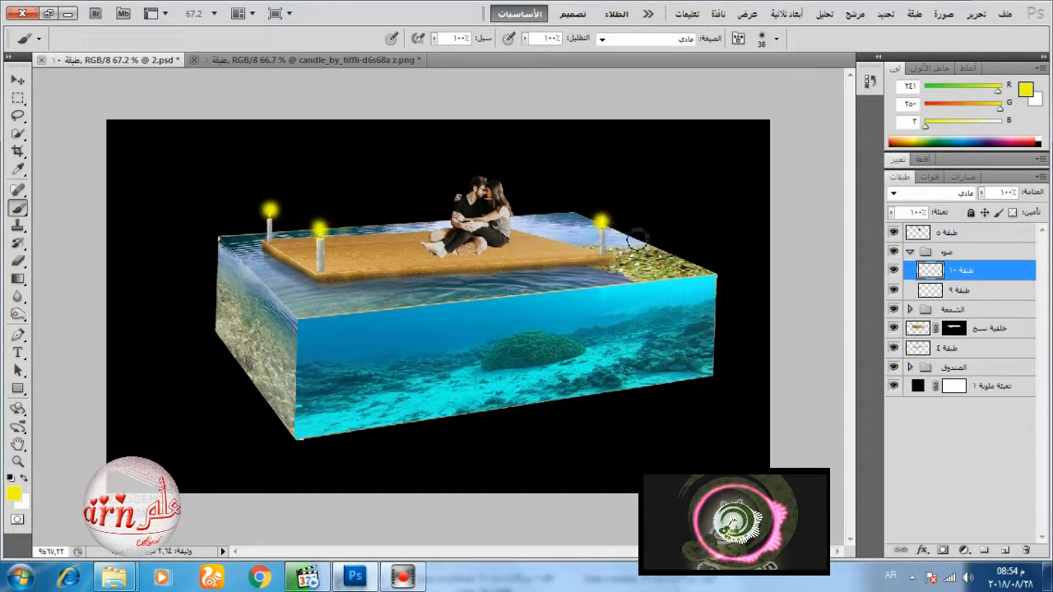
Step: Set the new yellow glow layer's blend mode to Overlay (تغشية) and its opacity to 90%
left_click(937, 192)
left_click(951, 200)
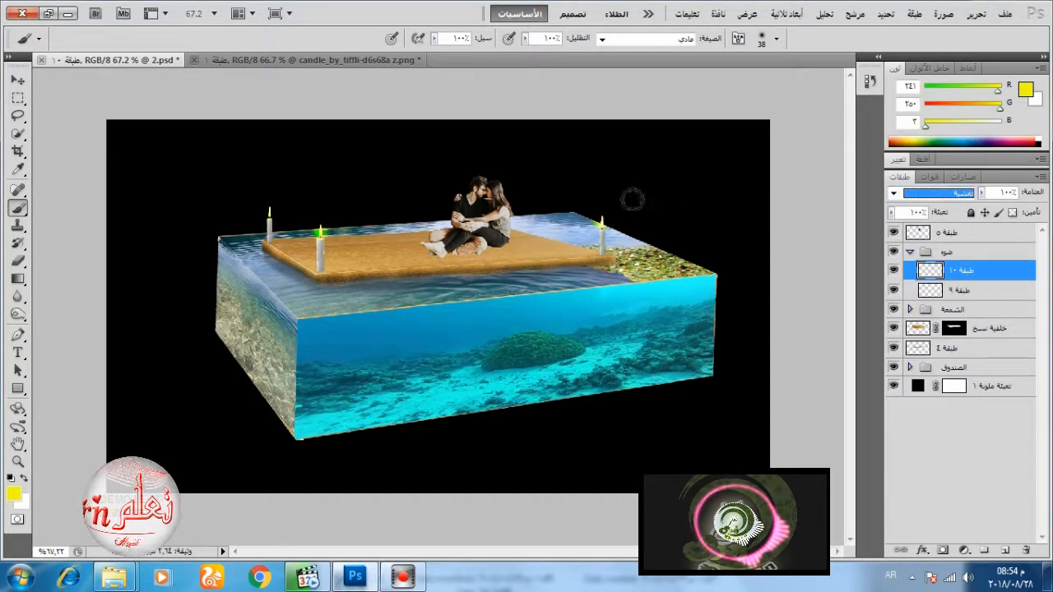
left_click_drag(981, 192, 954, 216)
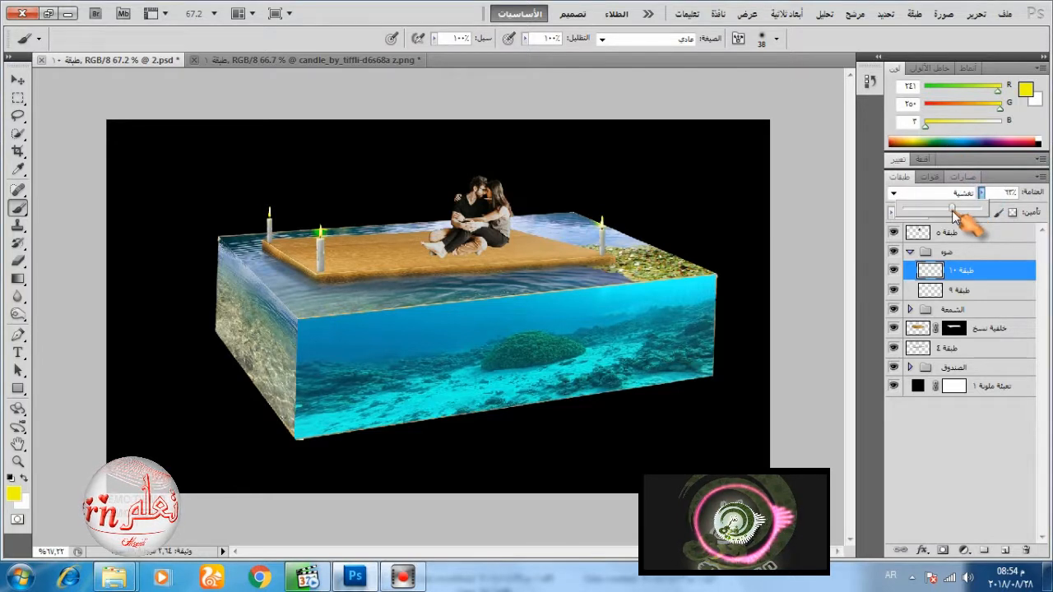
Step: Select the black fill layer and open Earth-Ocean-75196.jpg from the الصور folder in Photoshop
left_click(17, 79)
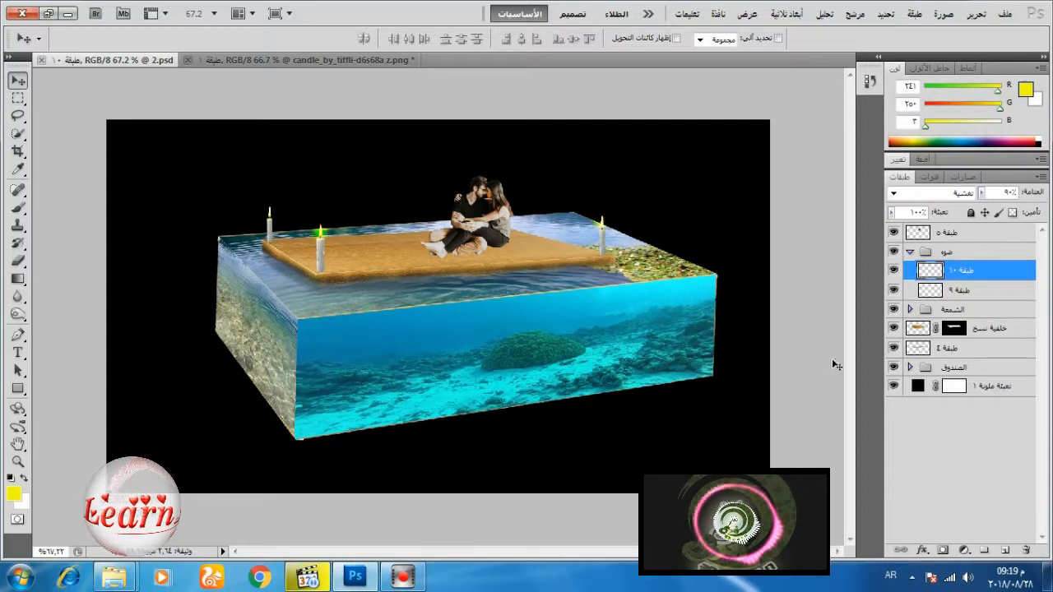
left_click(994, 386)
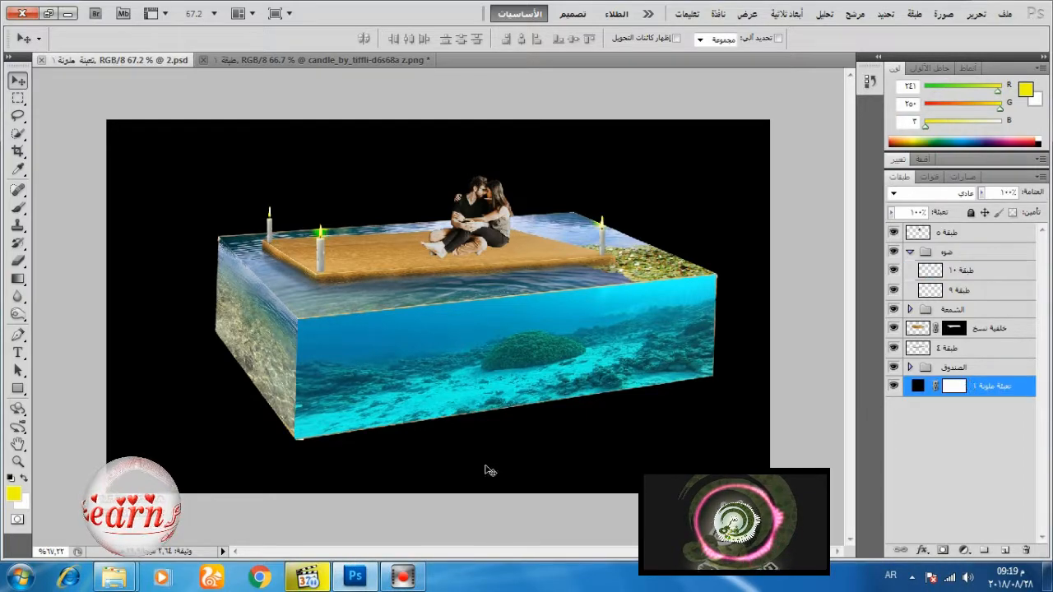
mouse_move(125, 583)
left_click(132, 506)
right_click(834, 284)
mouse_move(841, 302)
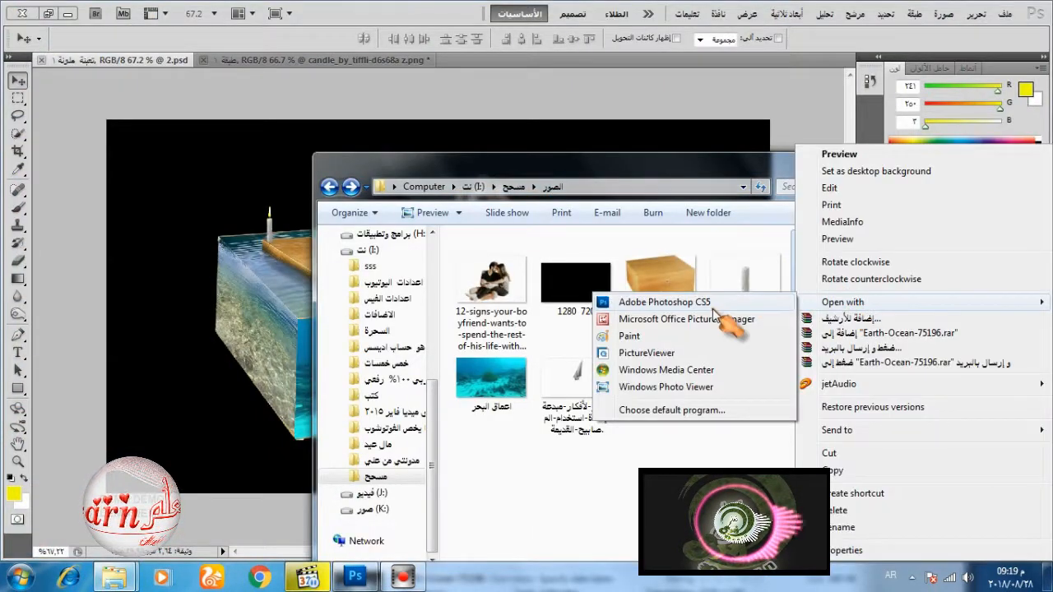
left_click(712, 305)
left_click(510, 310)
Step: Copy the whole ocean image into 2.psd as a layer directly above the black fill
left_click(18, 98)
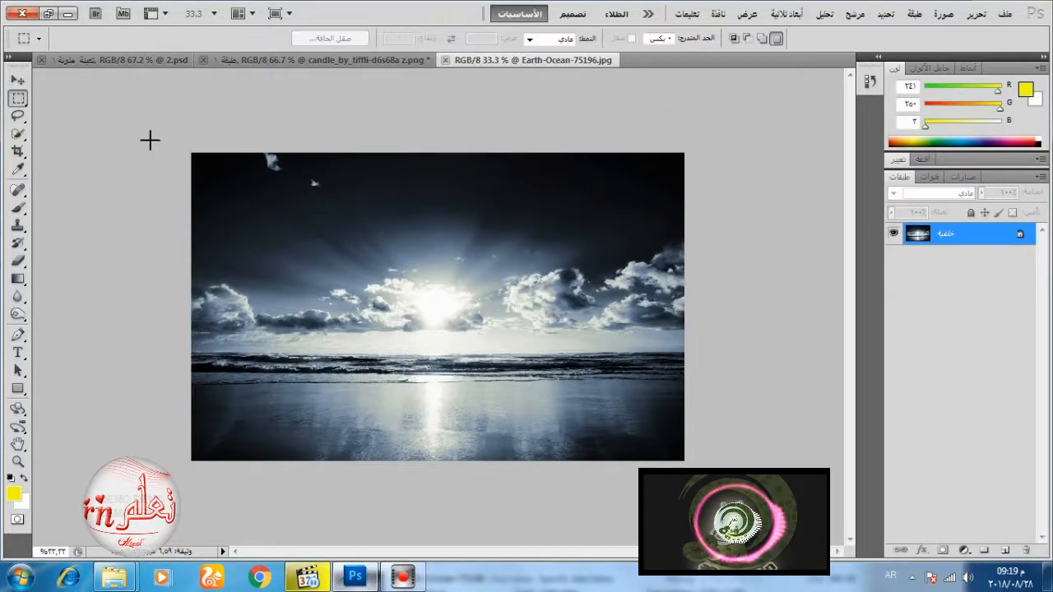
key("ctrl+a")
left_click(18, 81)
left_click_drag(438, 301, 438, 260)
Step: Scale and reposition the ocean image with Free Transform so its edges match the canvas
left_click(975, 15)
left_click(814, 298)
key("ctrl+0")
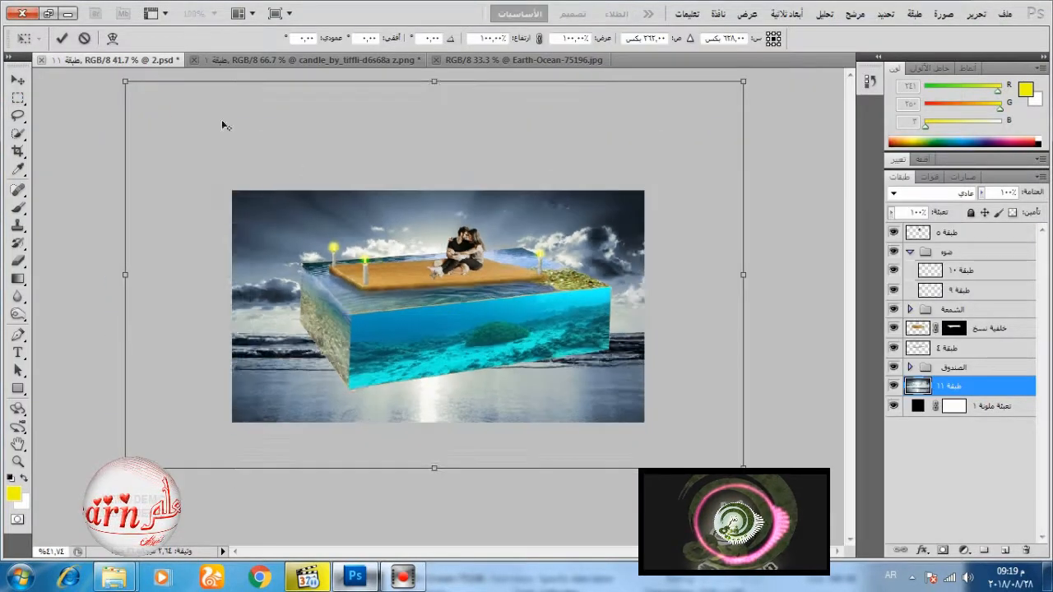
left_click_drag(125, 81, 260, 220)
left_click_drag(456, 341, 425, 312)
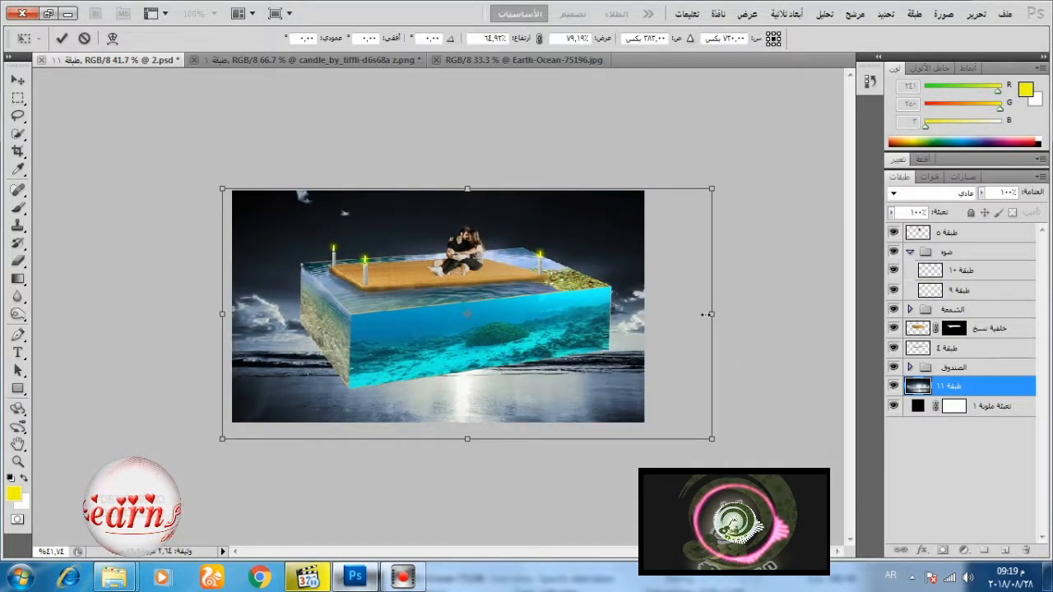
left_click_drag(706, 313, 645, 313)
left_click_drag(441, 438, 435, 422)
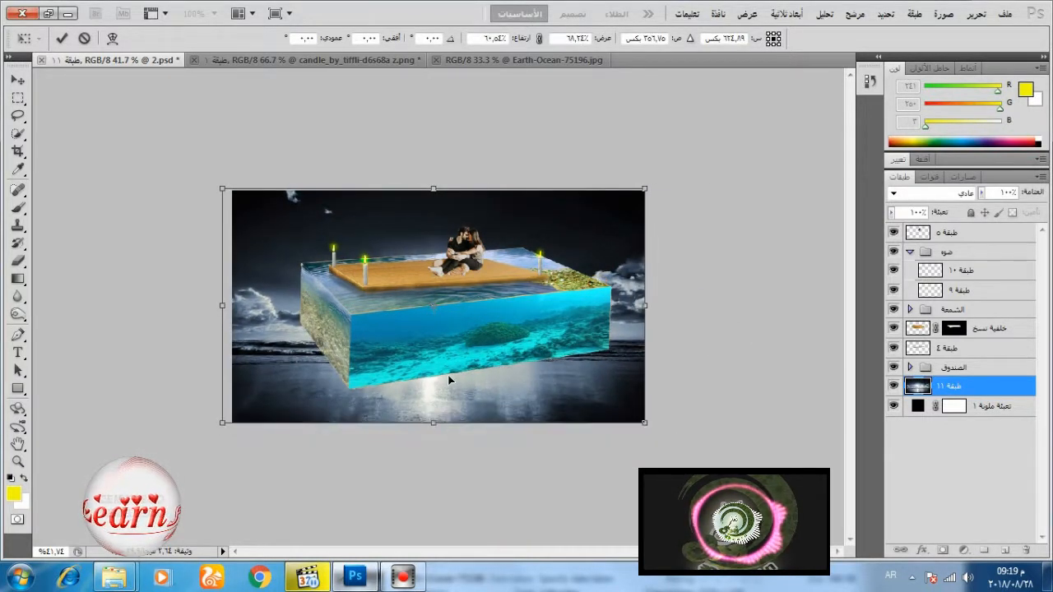
left_click_drag(218, 307, 233, 307)
left_click(62, 38)
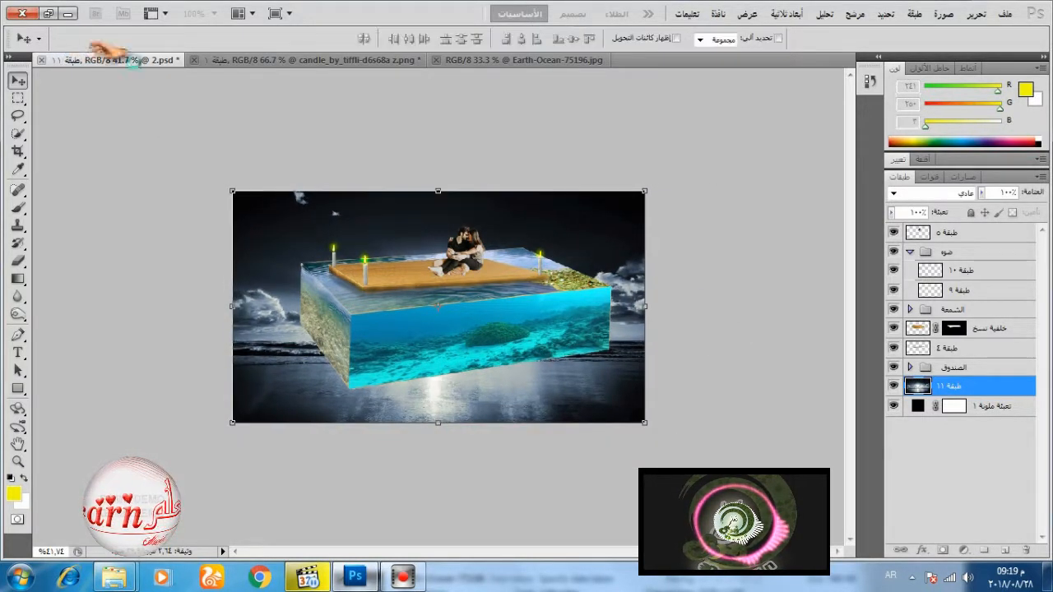
Step: Select all layers from the الصندوق group up to طبقة ٥ and move the water block scene lower on the canvas
left_click(954, 368)
key("x")
left_click(954, 233, "shift")
left_click_drag(480, 277, 469, 311)
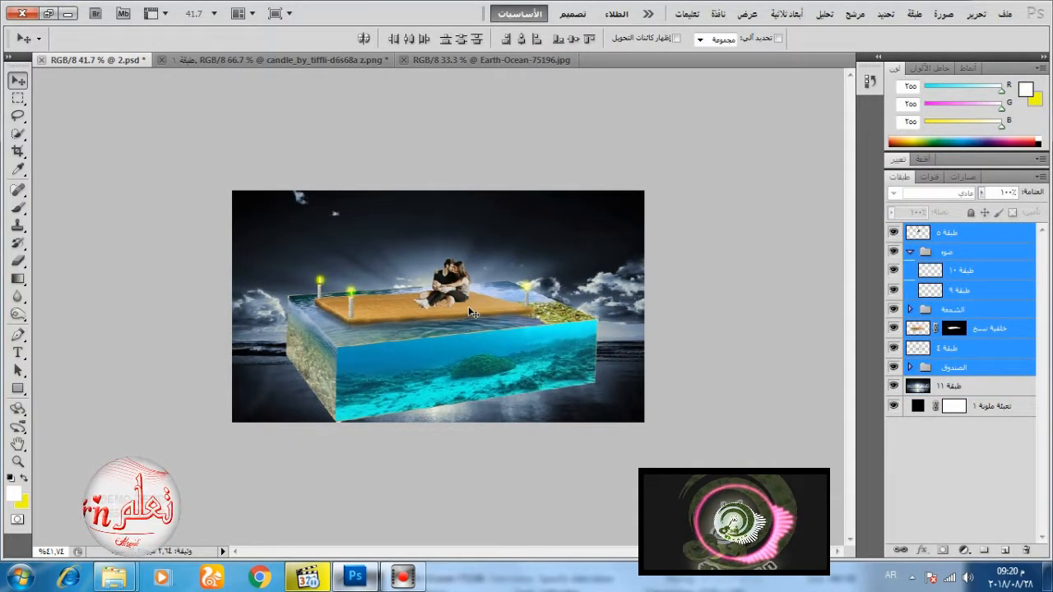
Step: Rotate the selected scene layers by about 0.4° and nudge them slightly upward
left_click(975, 14)
left_click(898, 299)
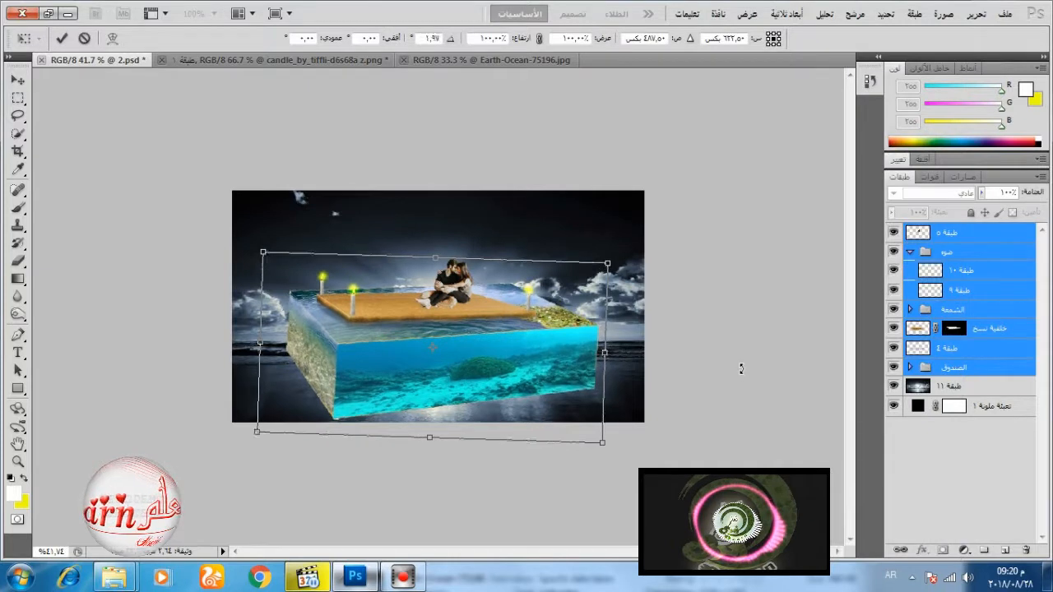
left_click_drag(741, 369, 739, 360)
left_click_drag(492, 359, 495, 356)
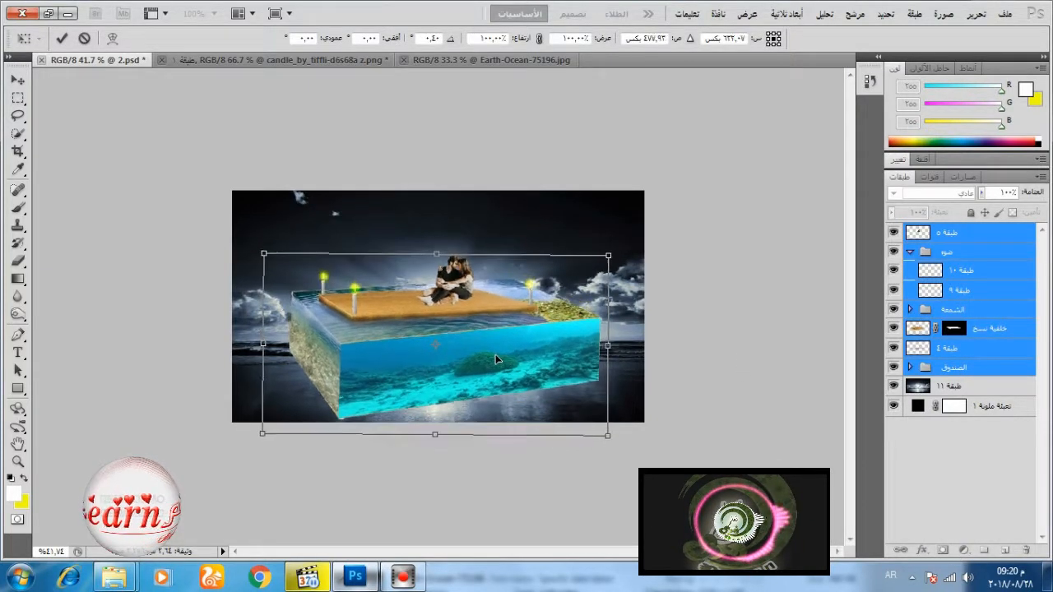
key("Return")
left_click(995, 236)
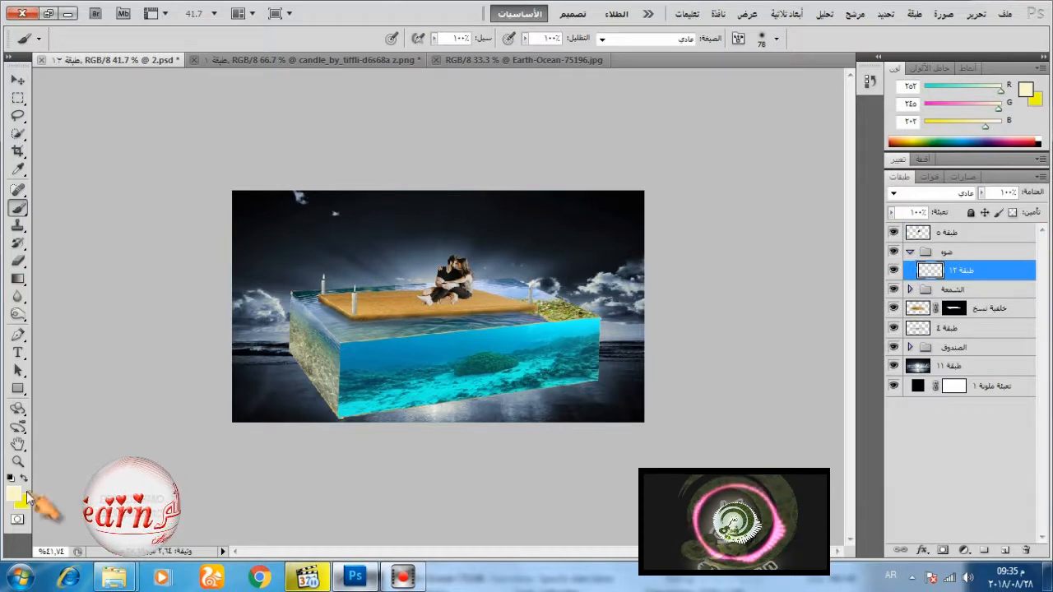
Step: Set the foreground color to light orange (#f7cf95)
left_click(15, 495)
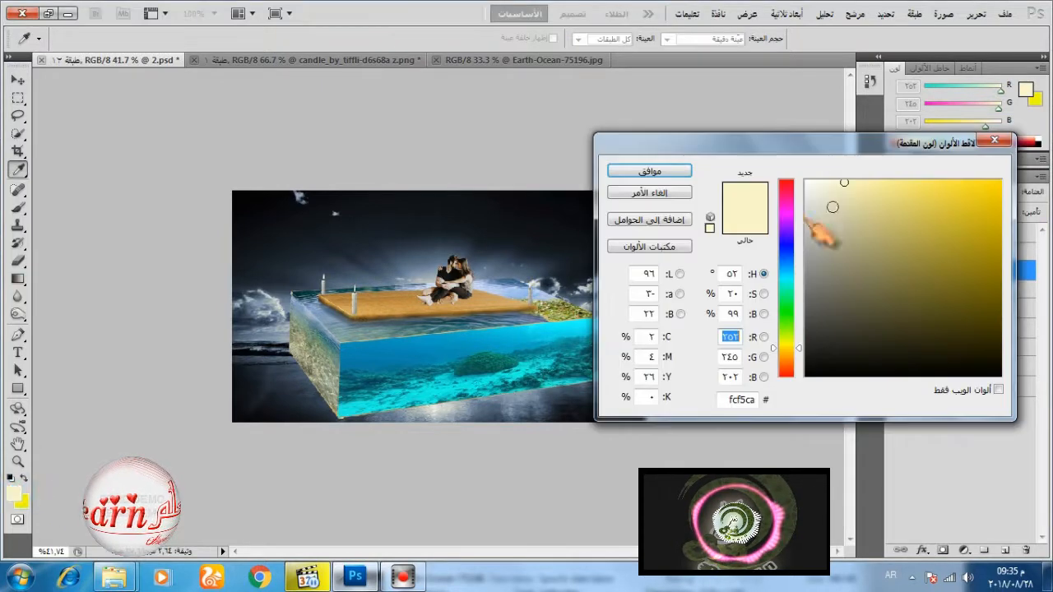
left_click(784, 368)
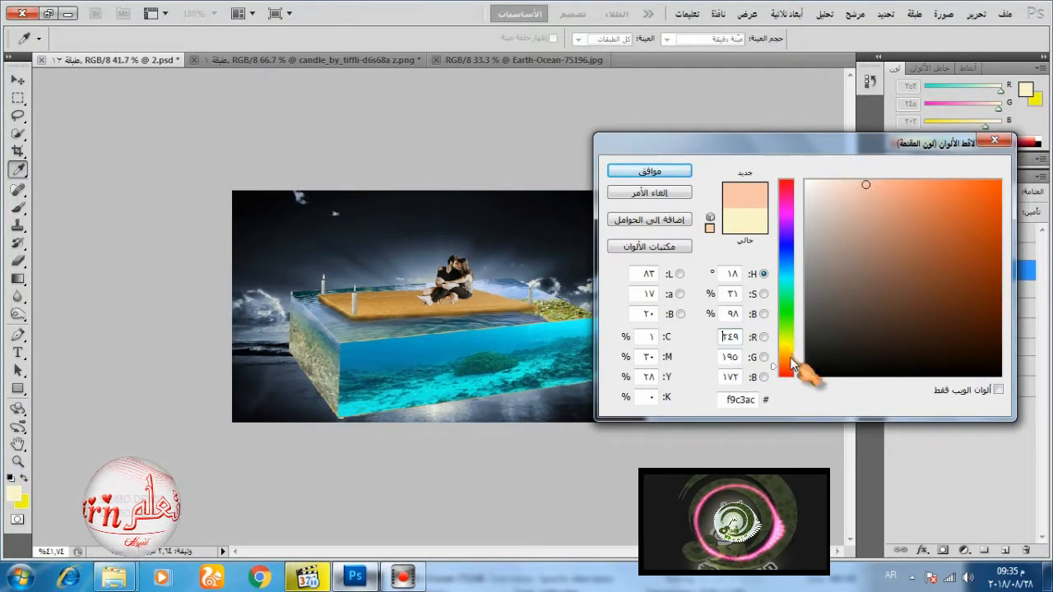
left_click(785, 359)
left_click(882, 184)
left_click(670, 172)
Step: Set the foreground color to strong orange (#f96024)
left_click(13, 496)
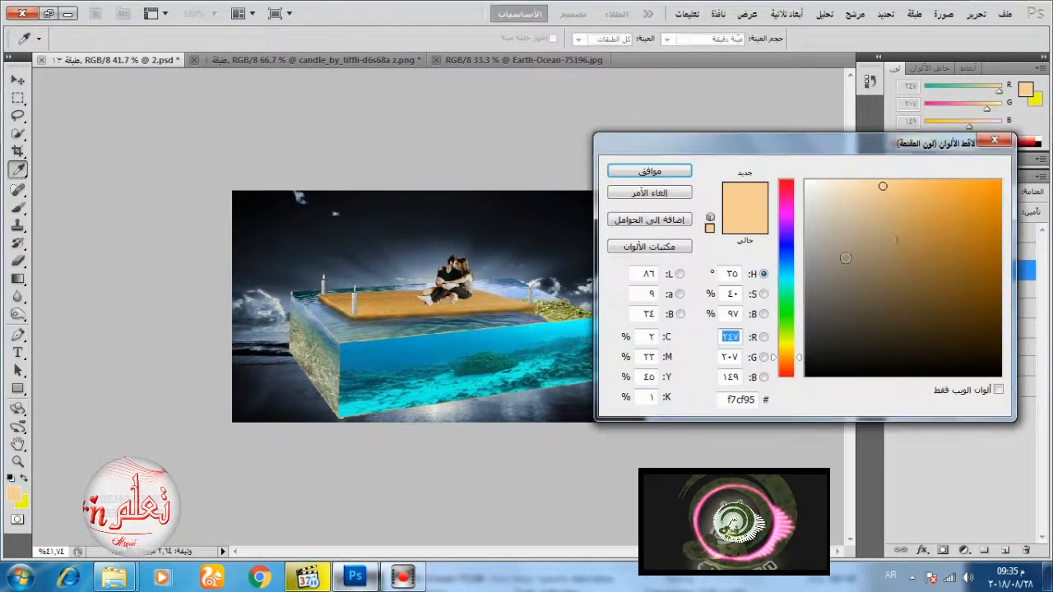
left_click(973, 185)
left_click(785, 368)
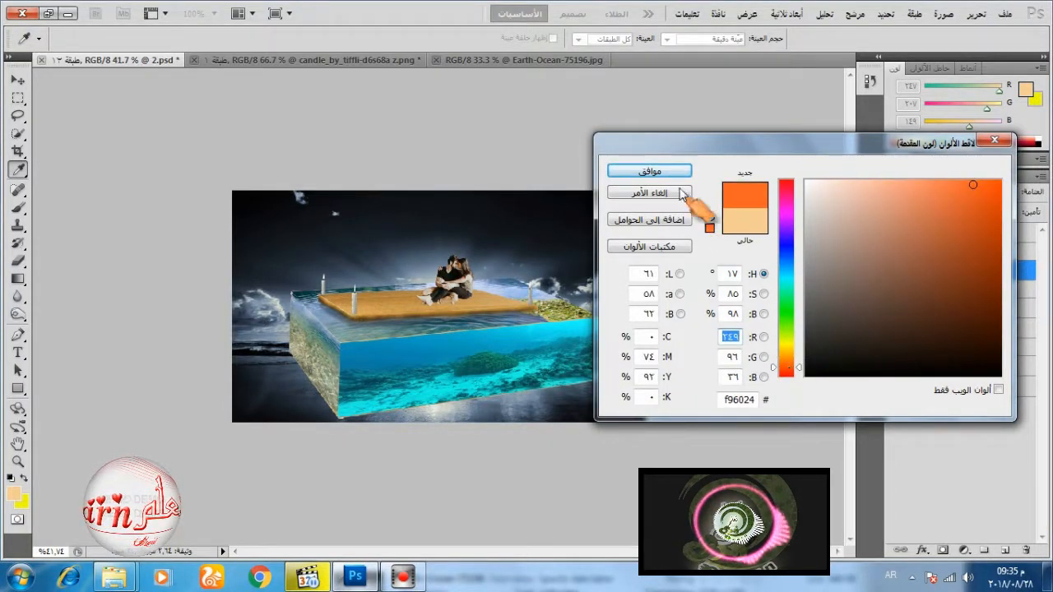
left_click(650, 171)
Step: Dab orange glows over the three candle flames with a soft 26 px brush and set the layer's blend mode to Overlay (تغشية)
right_click(377, 274)
left_click_drag(422, 306, 415, 307)
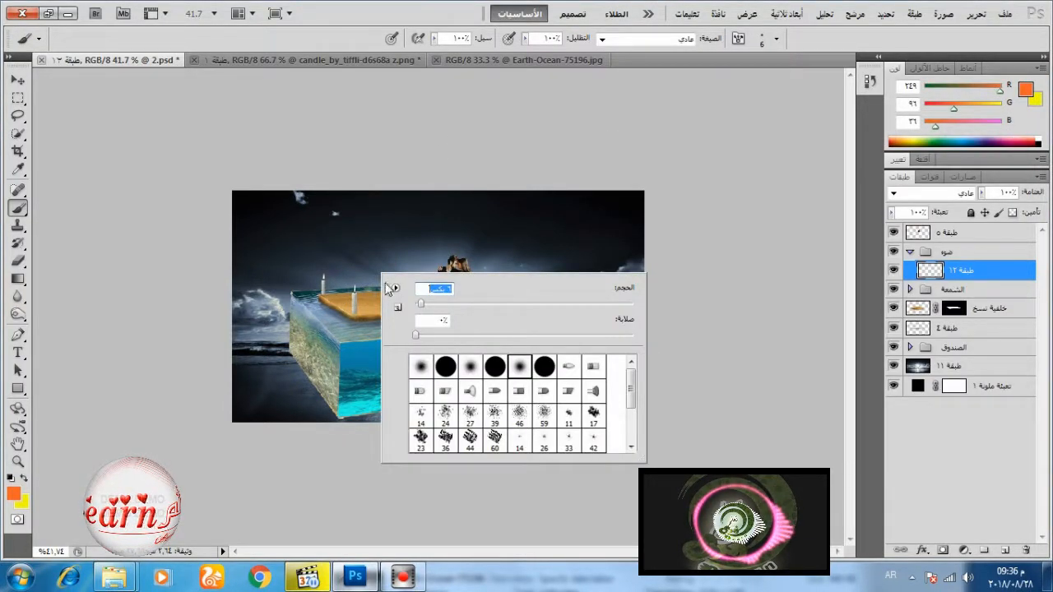
key("Return")
scroll(230, 244, "up", 9)
right_click(252, 221)
left_click(325, 251)
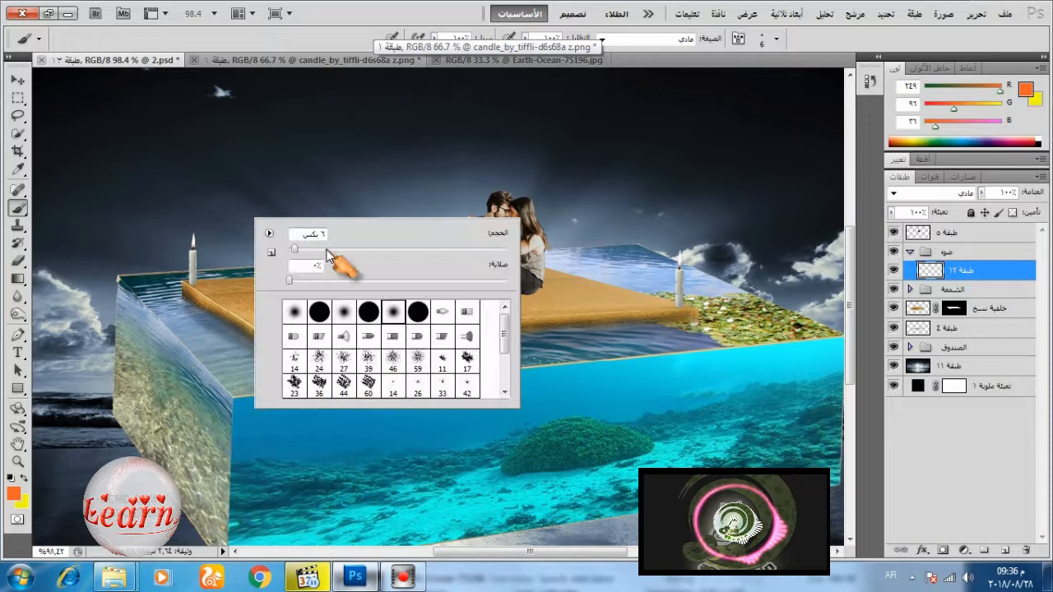
key("bracketleft")
key("bracketleft")
left_click(195, 245)
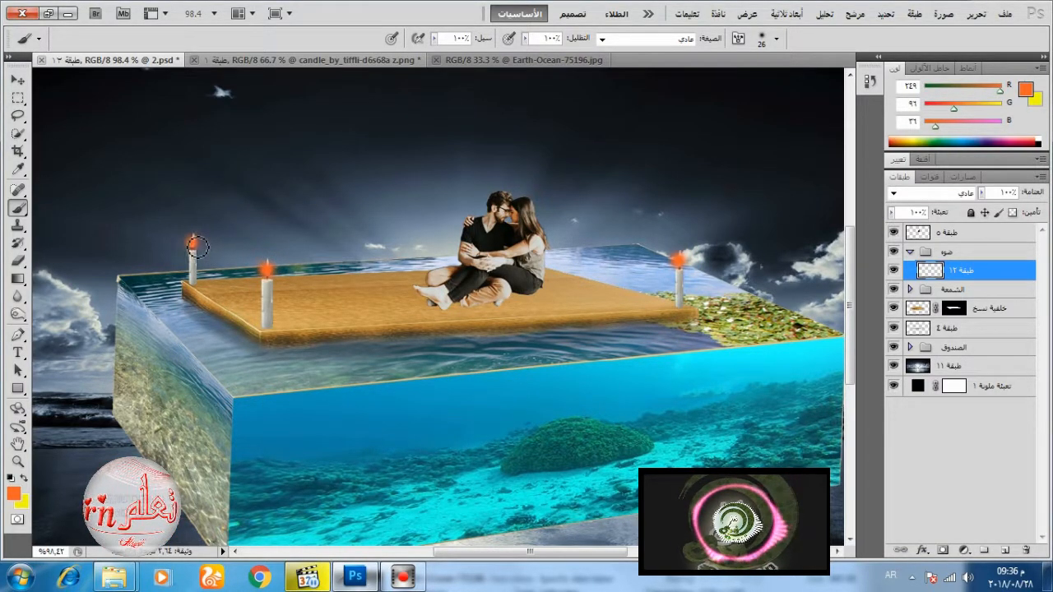
left_click(905, 194)
left_click(950, 210)
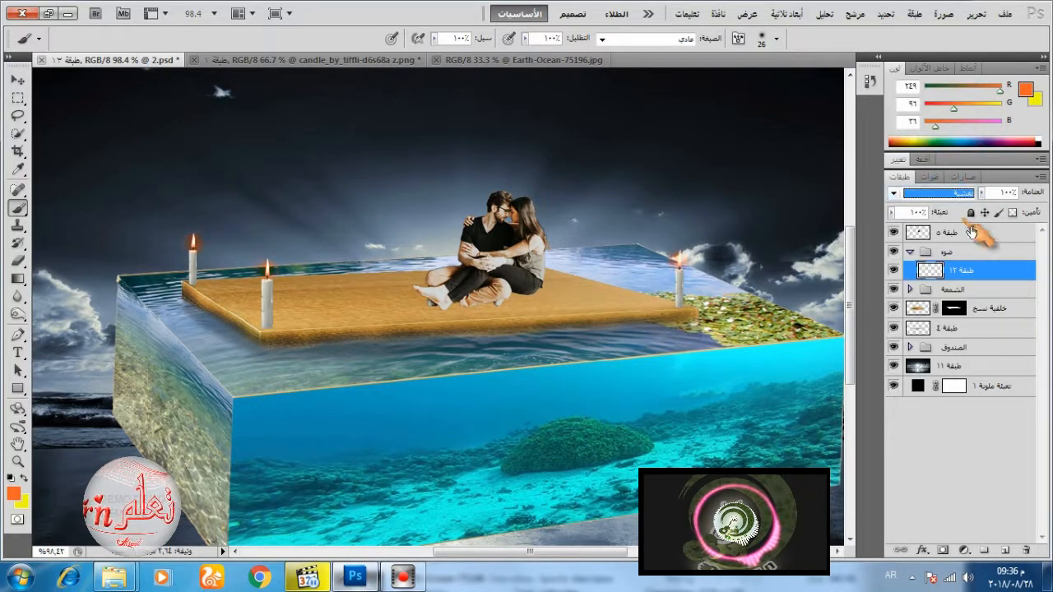
Step: Add an Inner Glow (توهج داخلي) and a 16 px Outer Glow (توهج خارجي) with the Half Round contour to the orange glow layer
double_click(1014, 270)
left_click(938, 221)
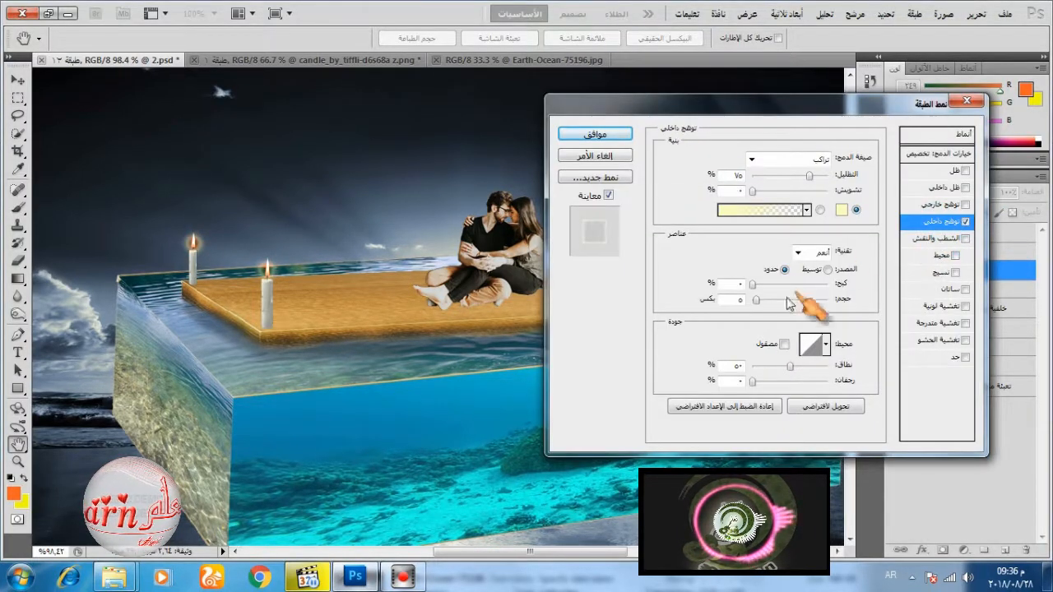
mouse_move(755, 300)
left_mouse_down()
mouse_move(804, 308)
mouse_move(753, 308)
mouse_move(760, 287)
left_mouse_up()
left_click(937, 204)
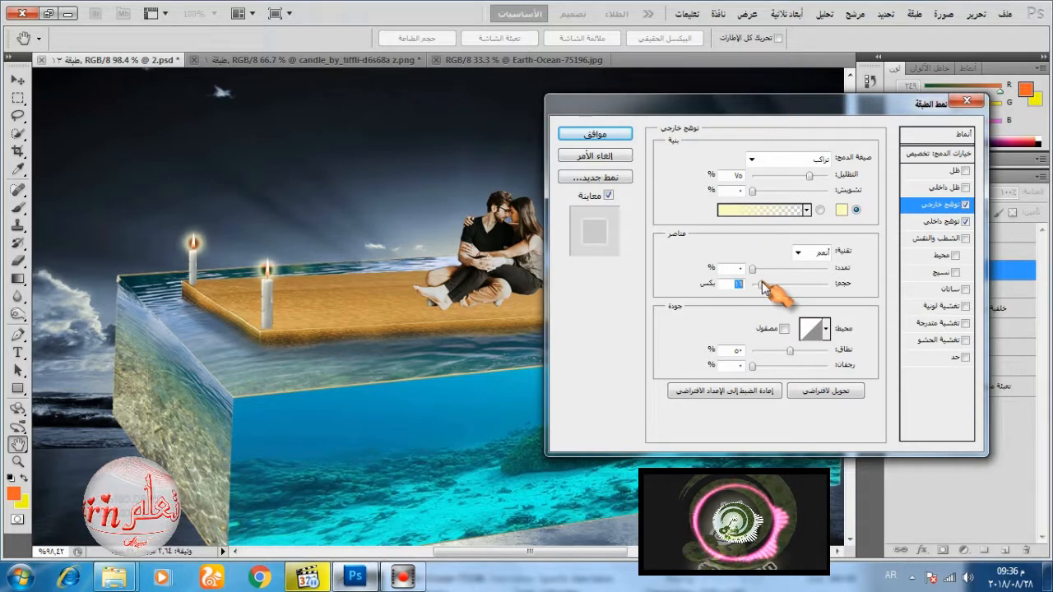
left_click(826, 333)
left_click(750, 382)
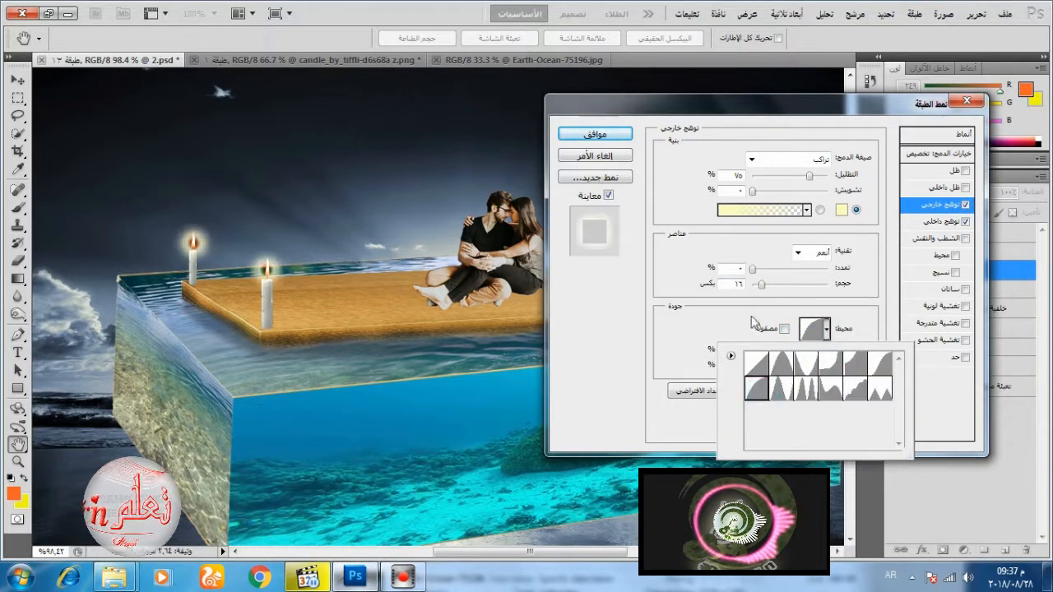
left_click(605, 134)
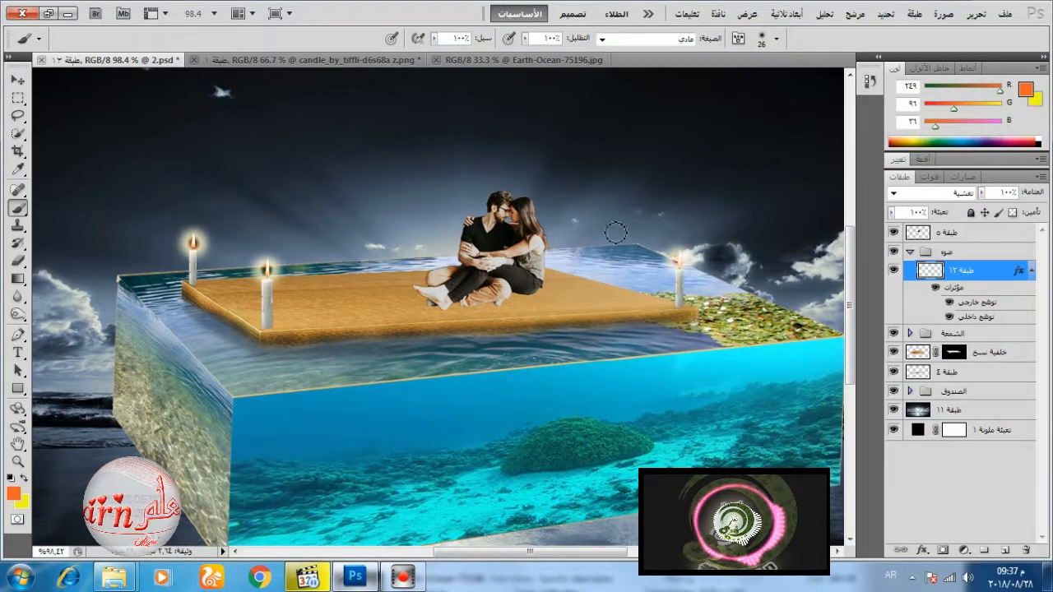
Step: Create a new layer above the orange glow layer and set the soft brush size to 64 px
scroll(551, 256, "down", 8)
scroll(550, 256, "up", 1)
left_click(1004, 550)
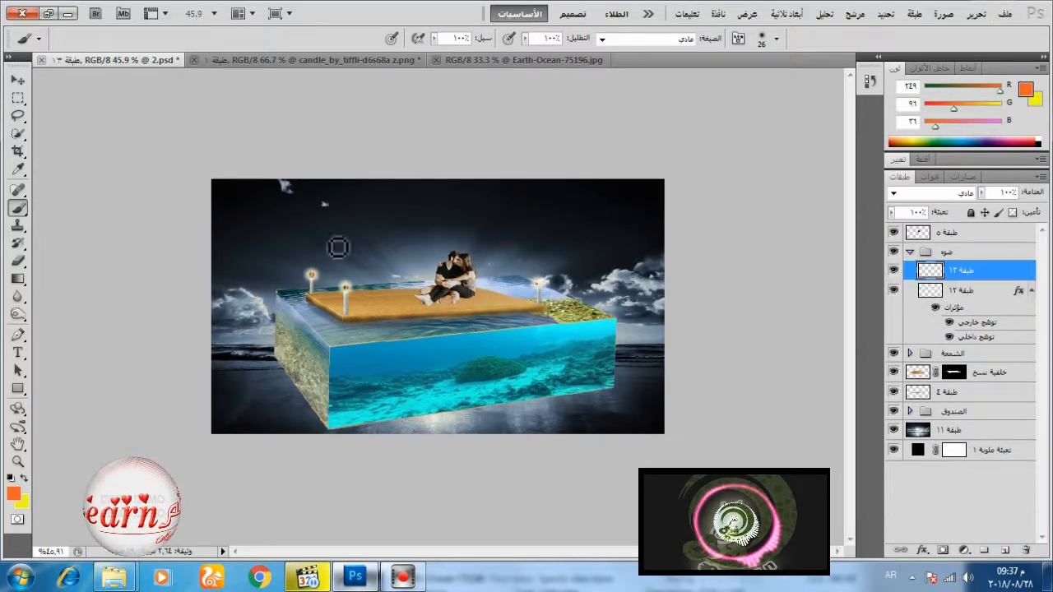
right_click(421, 234)
left_click(521, 266)
left_click(534, 264)
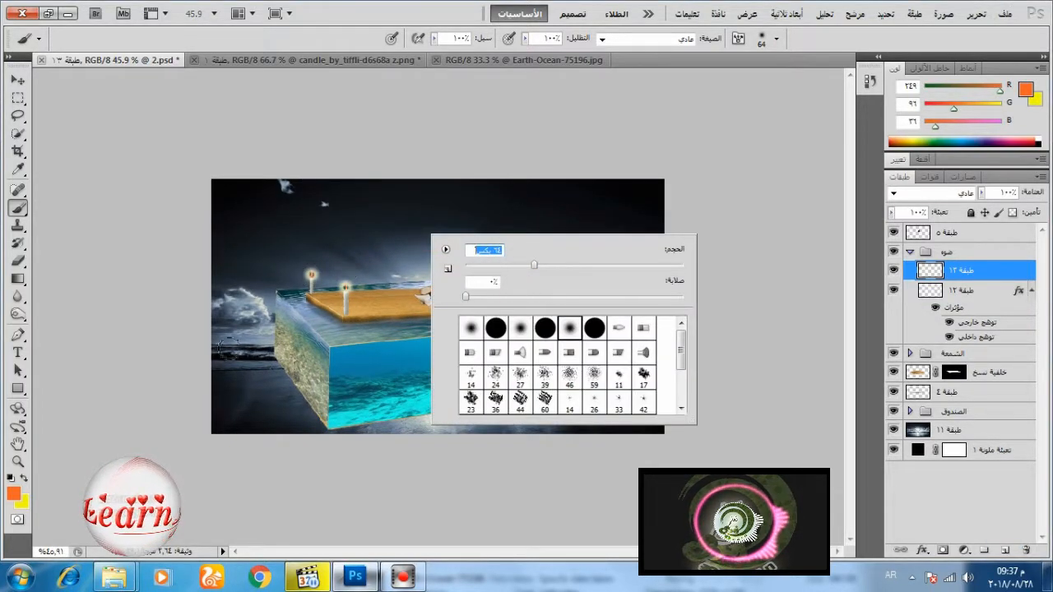
Step: Dab pale yellow (#f5f89f) glows over the candle flames and set the new layer's blend mode to Overlay (تغشية)
left_click(25, 478)
left_click(14, 494)
left_click(848, 183)
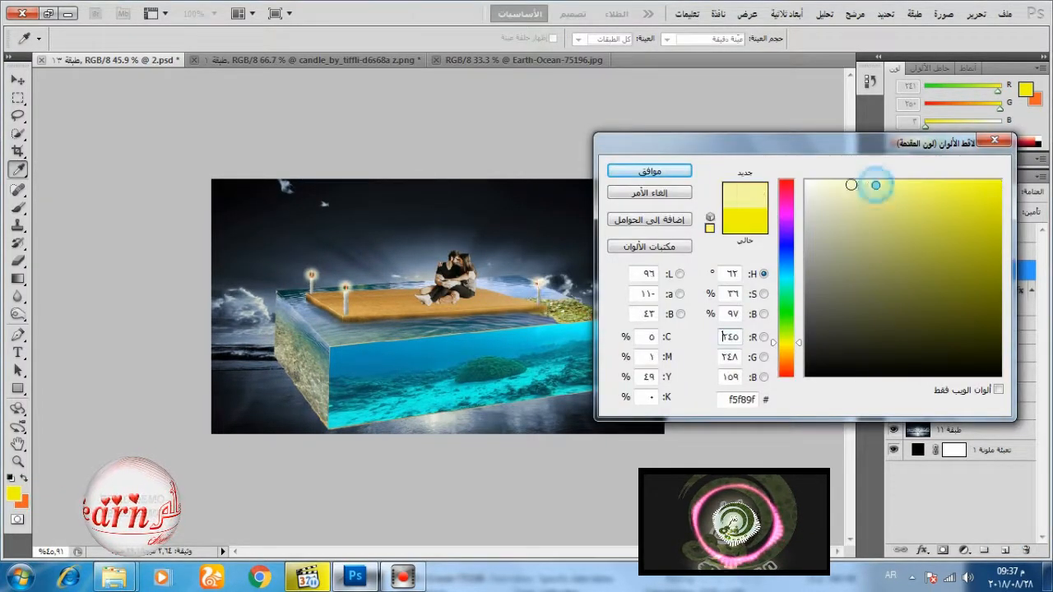
left_click(628, 169)
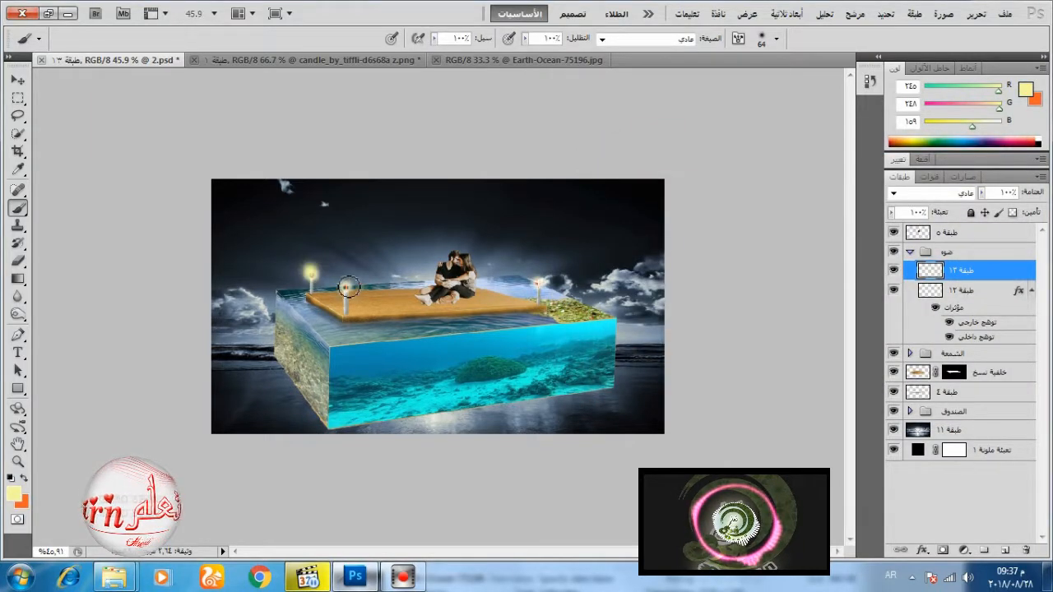
left_click(946, 192)
left_click(970, 206)
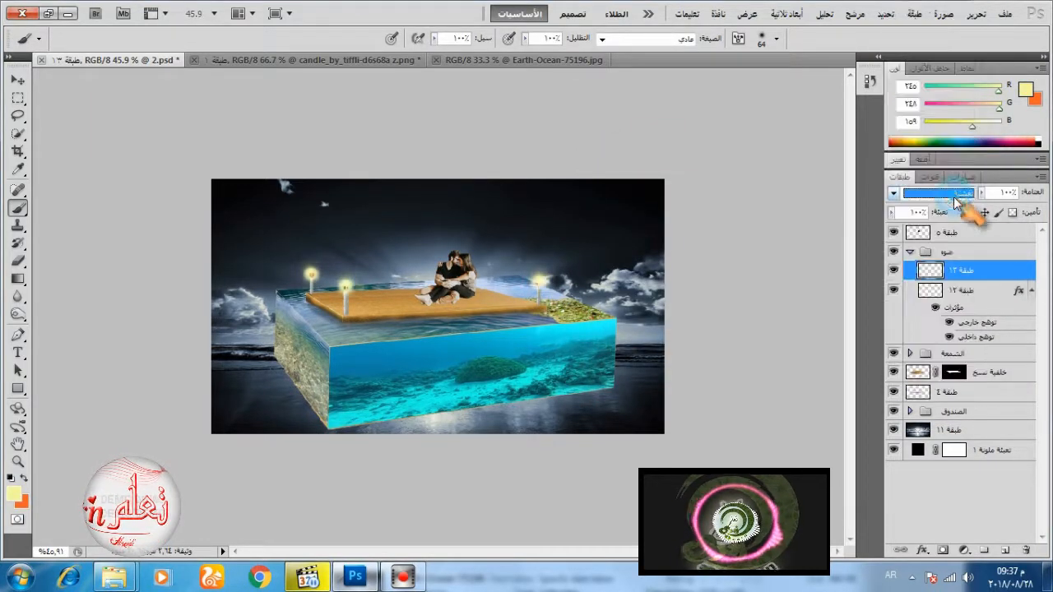
Step: Add an Outer Glow (توهج خارجي) to the pale yellow glow layer with 83% opacity and an enlarged glow size
double_click(1009, 276)
left_click(940, 204)
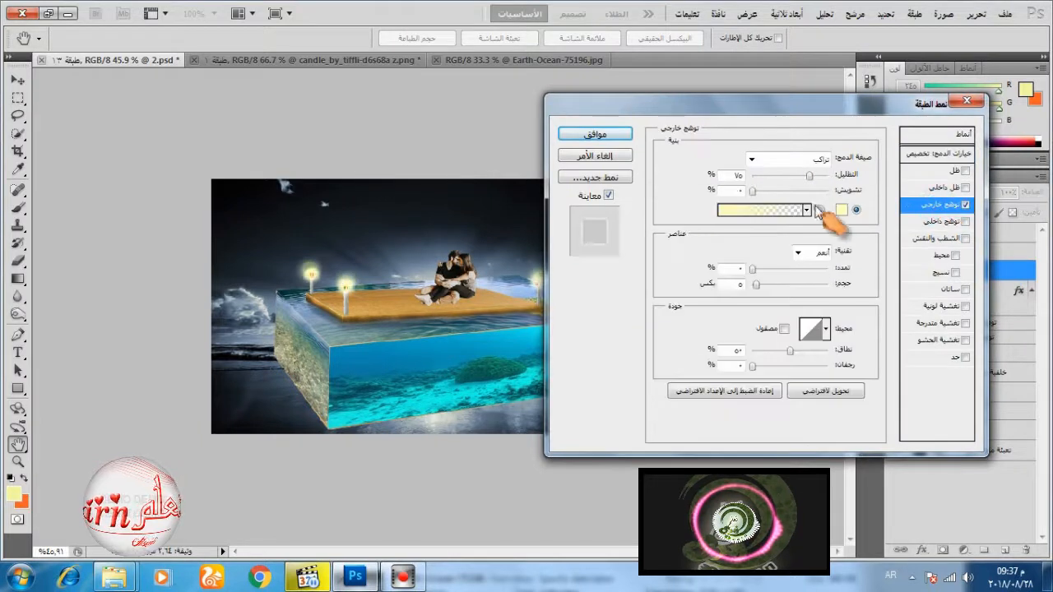
left_click_drag(752, 283, 785, 286)
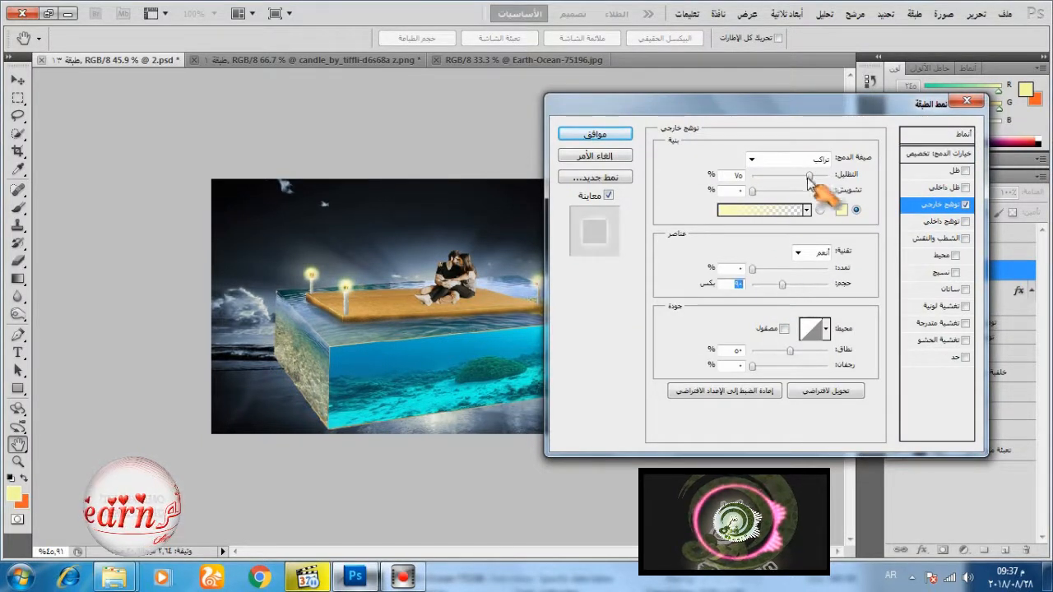
left_click_drag(809, 176, 815, 197)
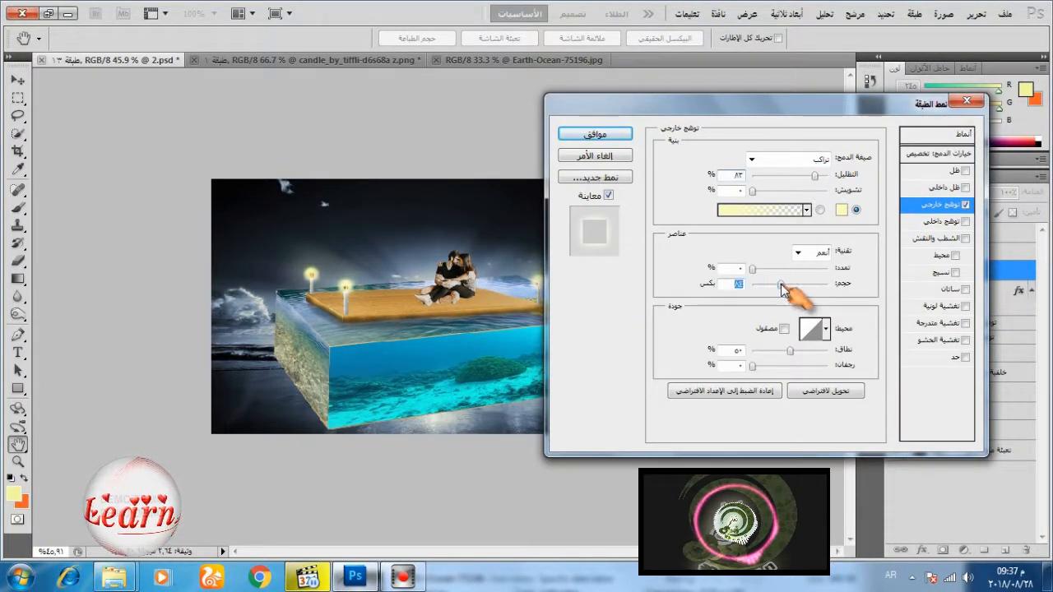
left_click_drag(782, 284, 771, 284)
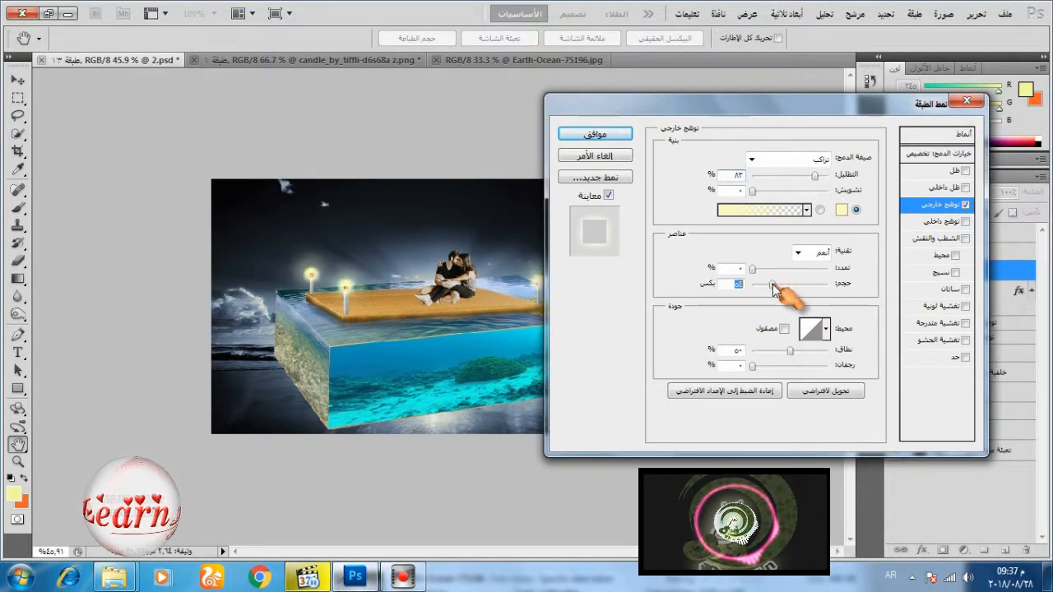
left_click(945, 222)
left_click(609, 196)
left_click(609, 196)
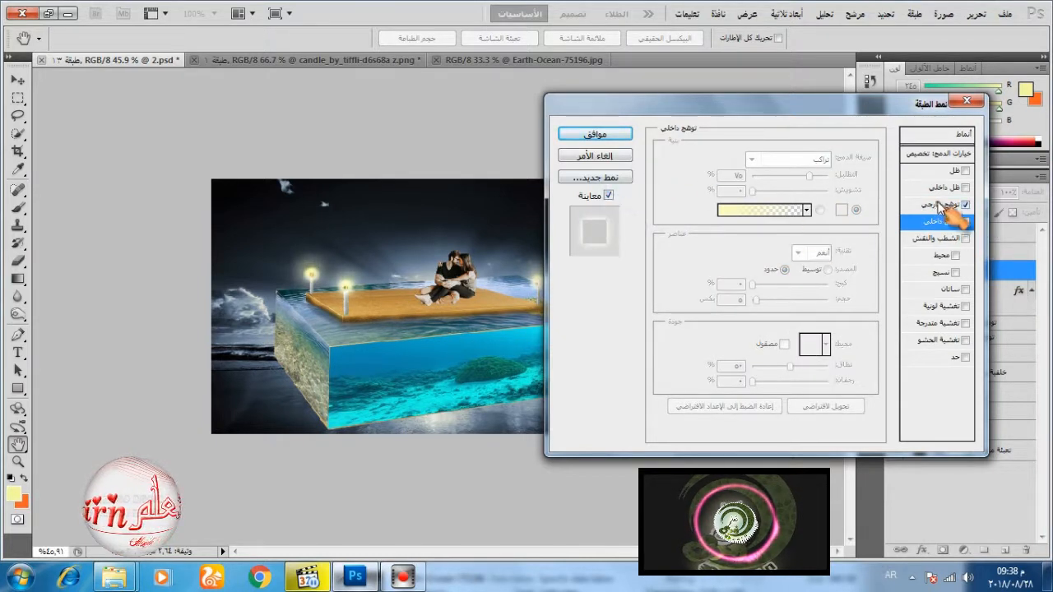
left_click(946, 205)
left_click_drag(774, 285, 801, 285)
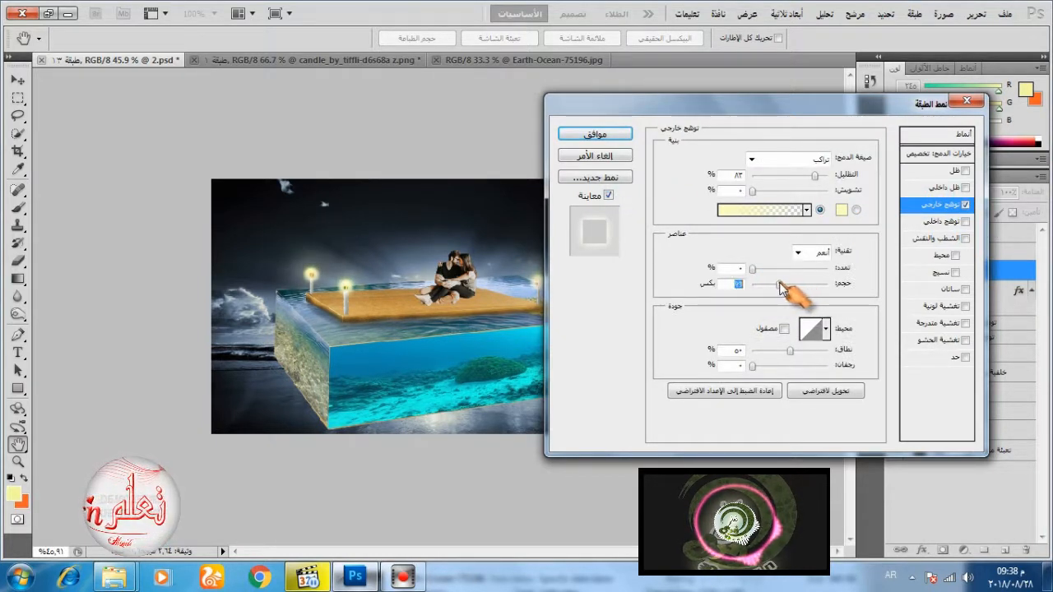
left_click(589, 136)
Step: Dab orange over the three candle flames on the pale yellow glow layer and reduce the layer's opacity to 51%
left_click(980, 192)
left_click_drag(983, 213, 956, 215)
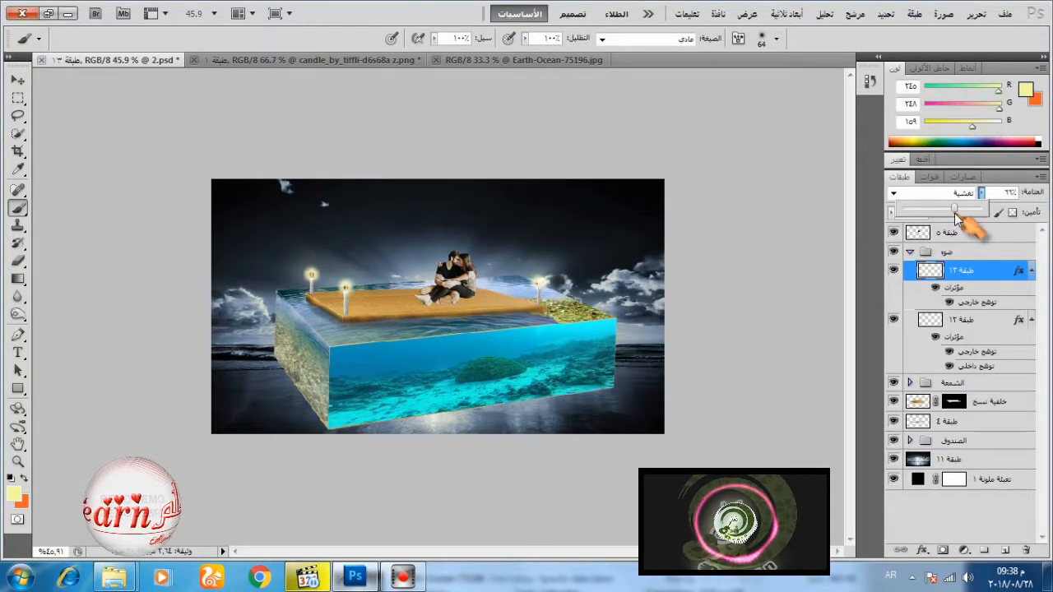
left_click(983, 276)
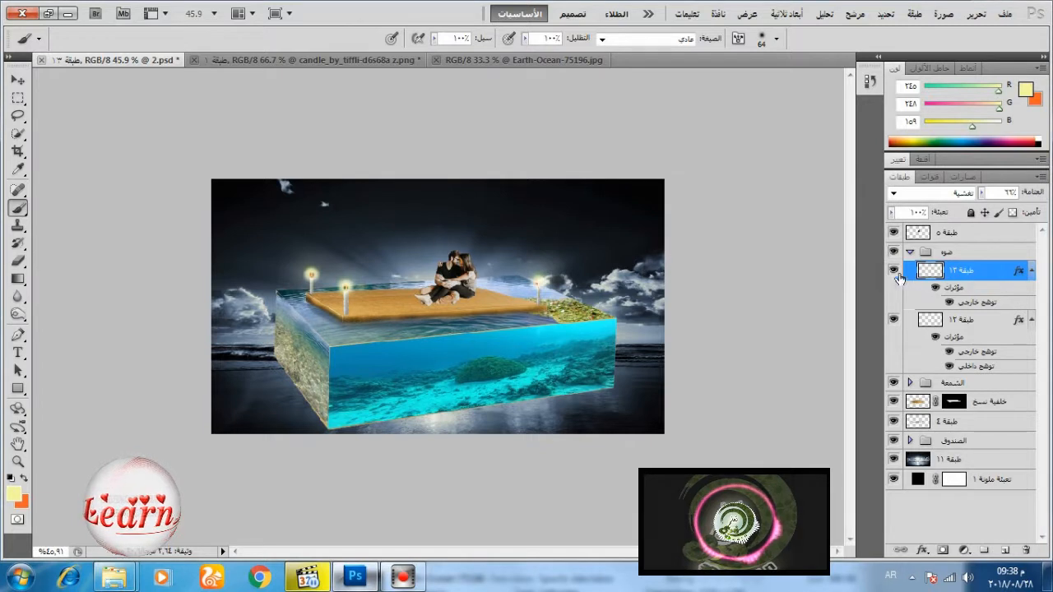
left_click(25, 477)
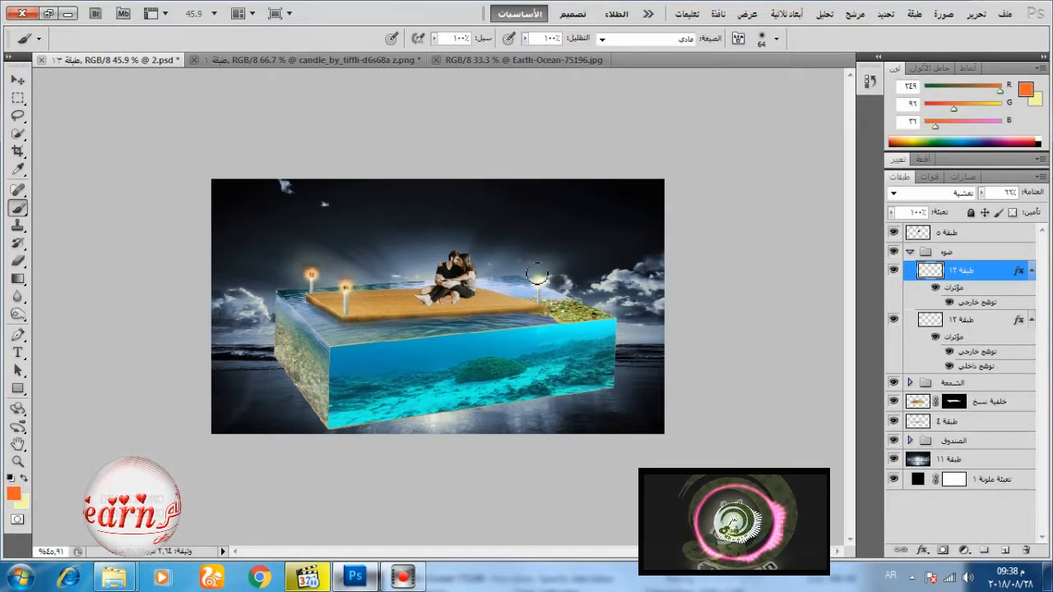
left_click(981, 192)
left_click_drag(982, 211, 977, 213)
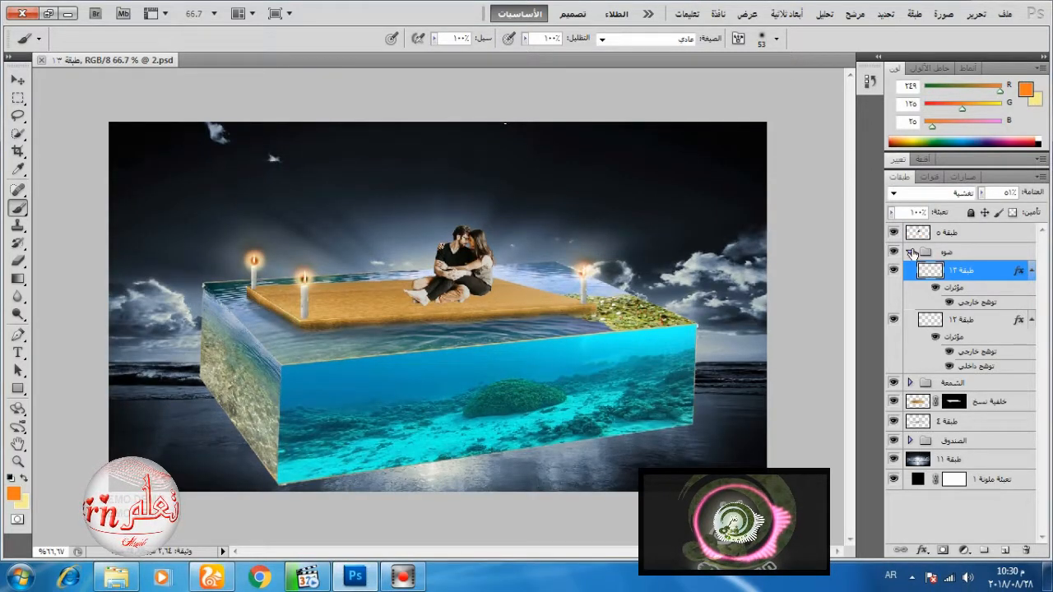
Step: Collapse the light group (ضوء), expand the box group (الصندوق) and select its top water surface layer for the Blur tool
left_click(911, 251)
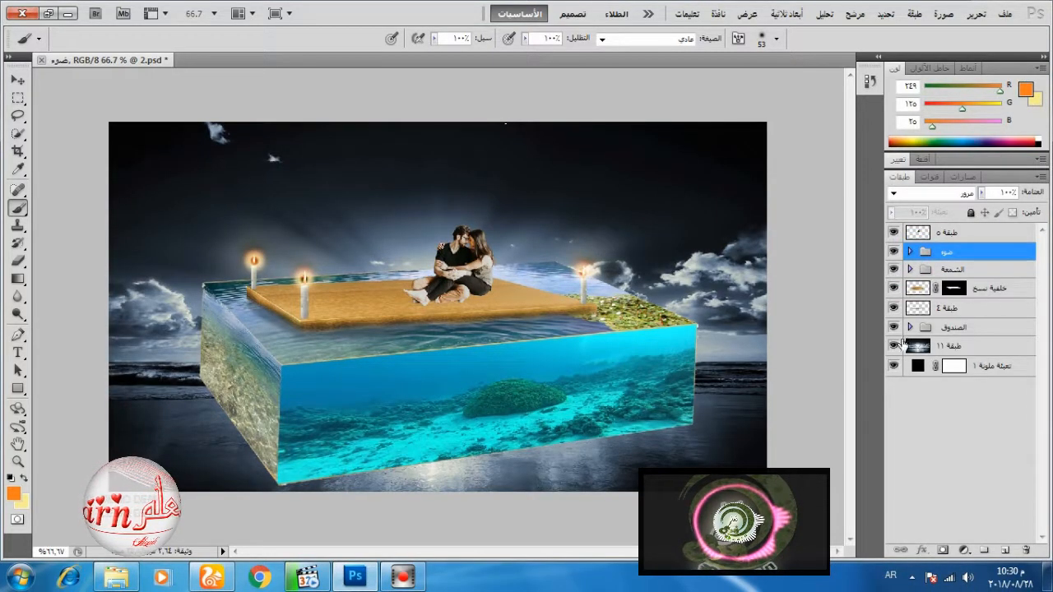
left_click(909, 327)
left_click(941, 347)
left_click(894, 346)
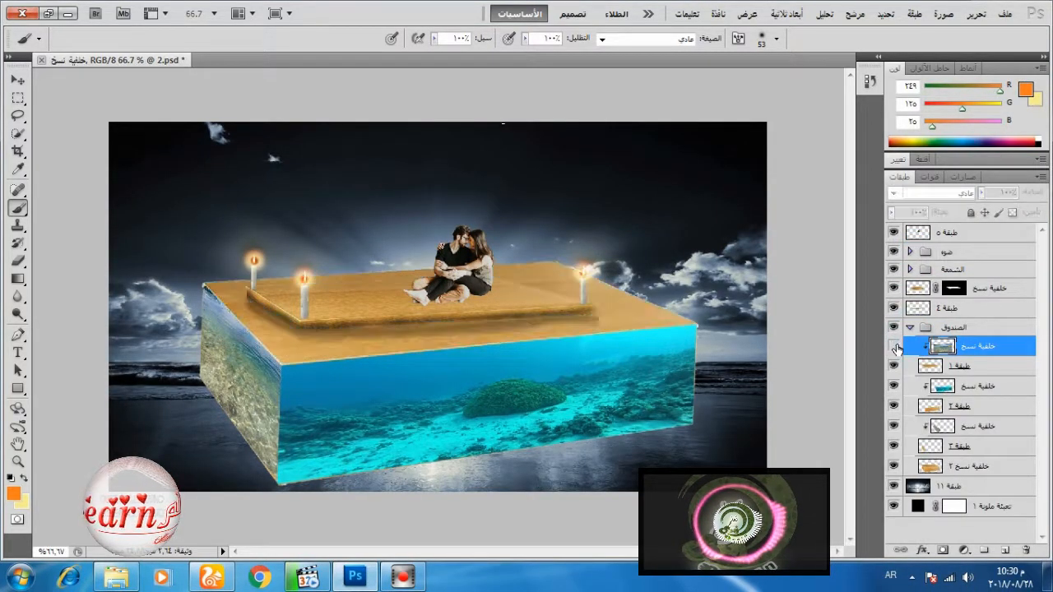
left_click(893, 346)
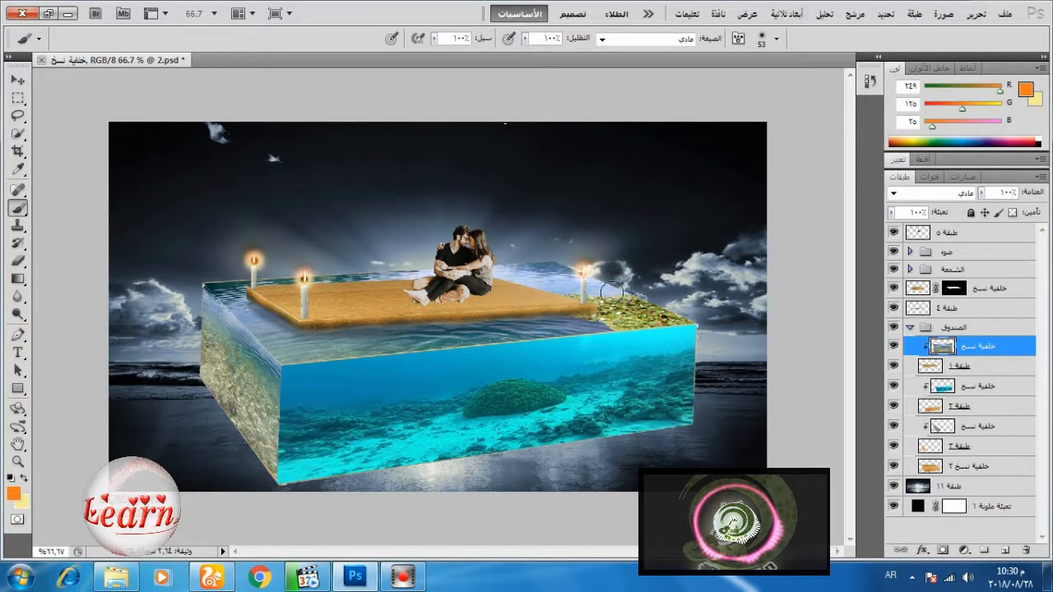
left_click(17, 296)
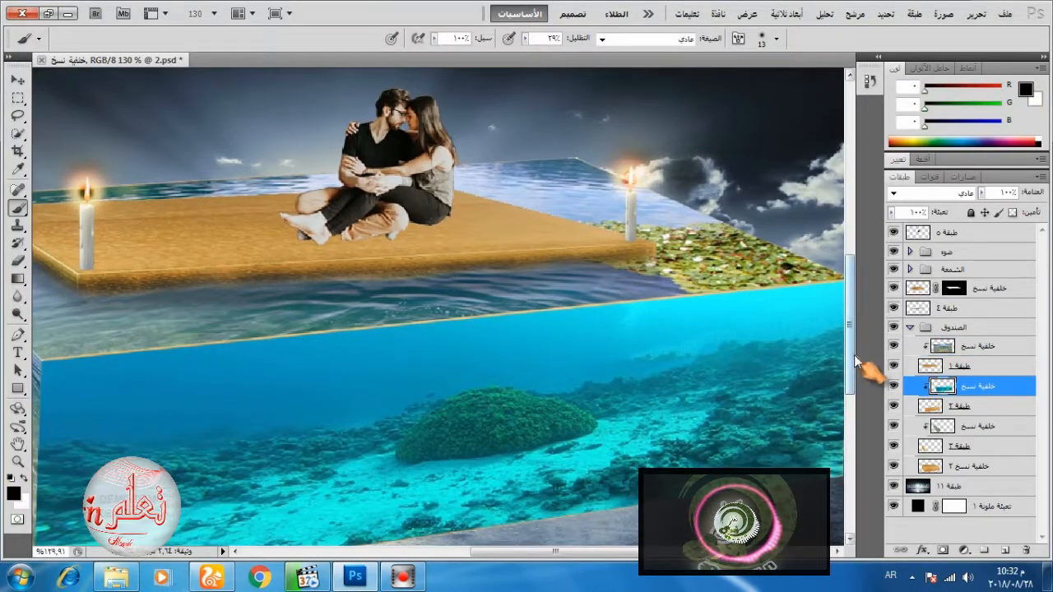
Step: Collapse the box group (الصندوق) and create a new layer directly above the ocean background layer (طبقة ١١)
left_click(919, 328)
left_click(910, 326)
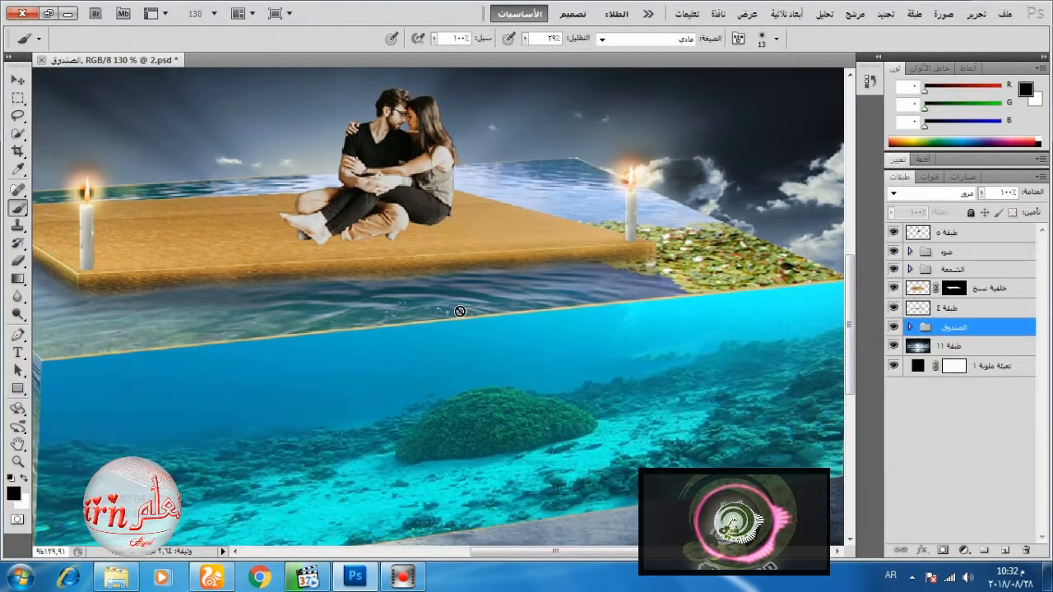
key("ctrl+minus")
key("ctrl+minus")
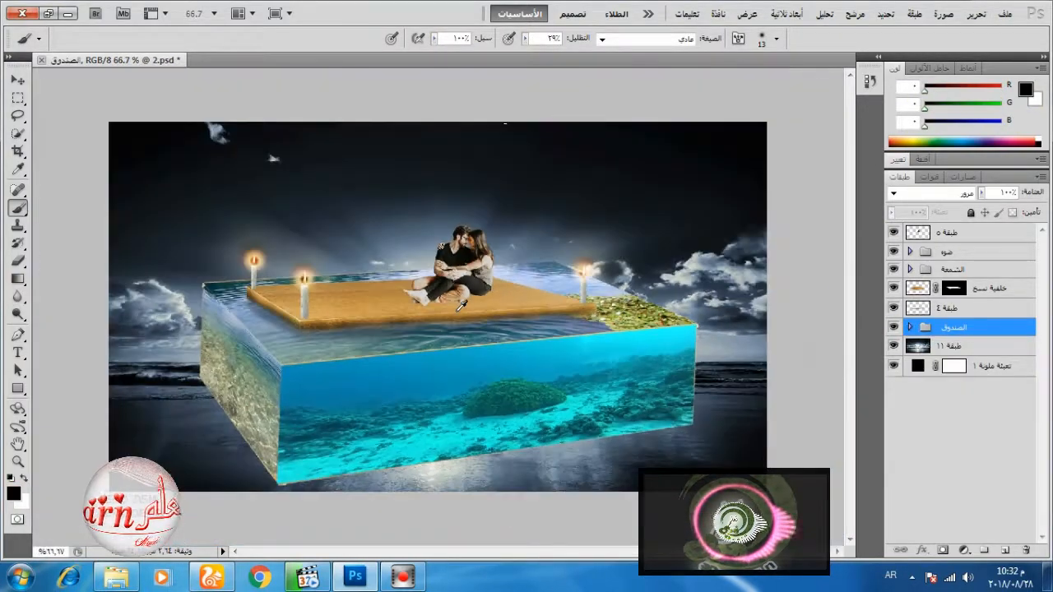
left_click(894, 346)
left_click(894, 347)
left_click(919, 344)
left_click(1003, 550)
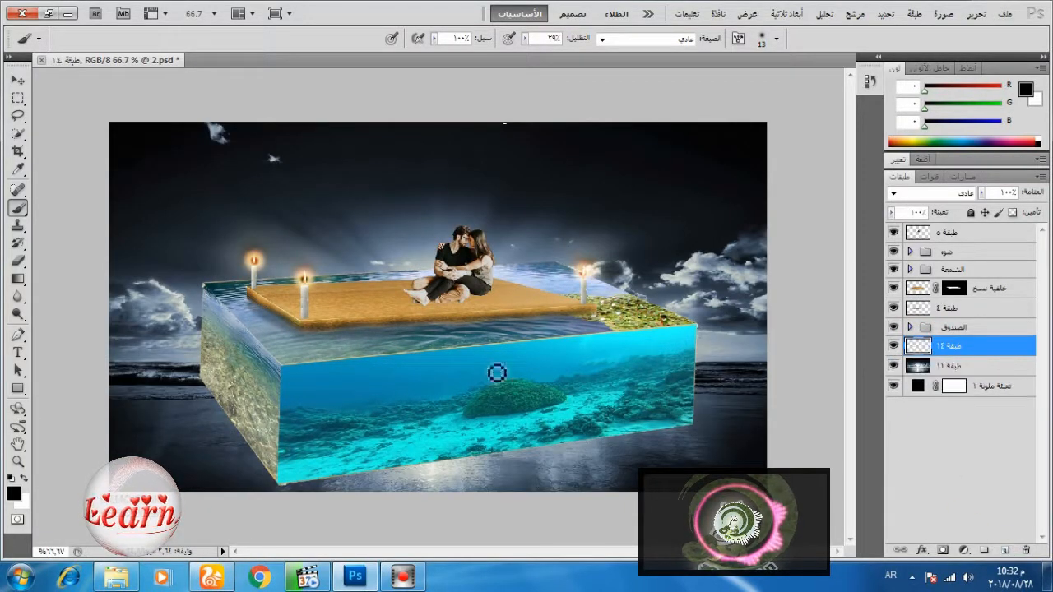
Step: Paint orange (RGB 244, 99, 35) across the new layer with a soft 409 px brush at 100% opacity
left_click(15, 492)
left_click(506, 315)
left_click(507, 322)
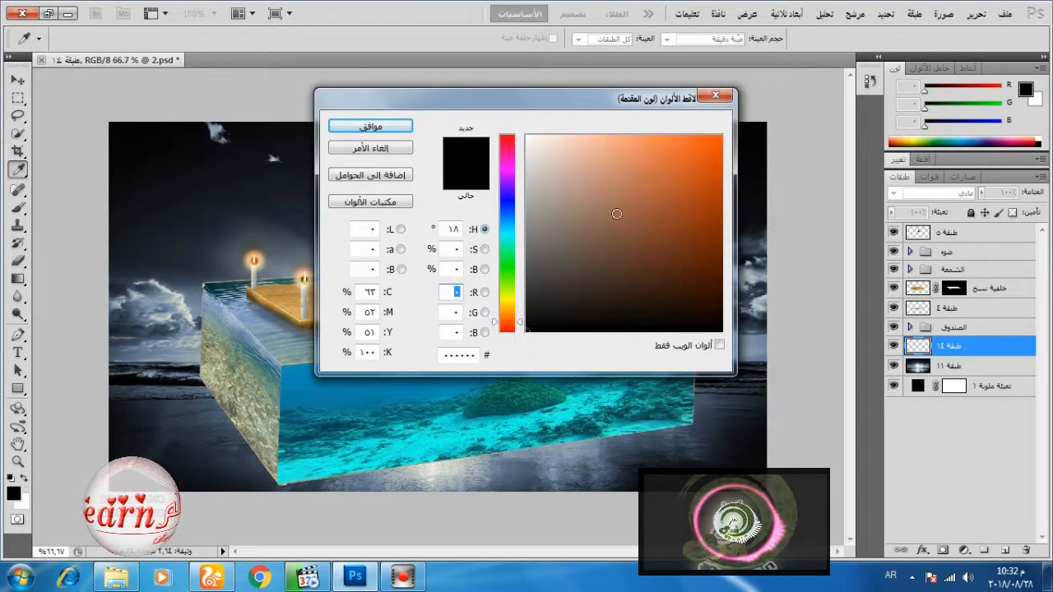
left_click(694, 144)
left_click(395, 128)
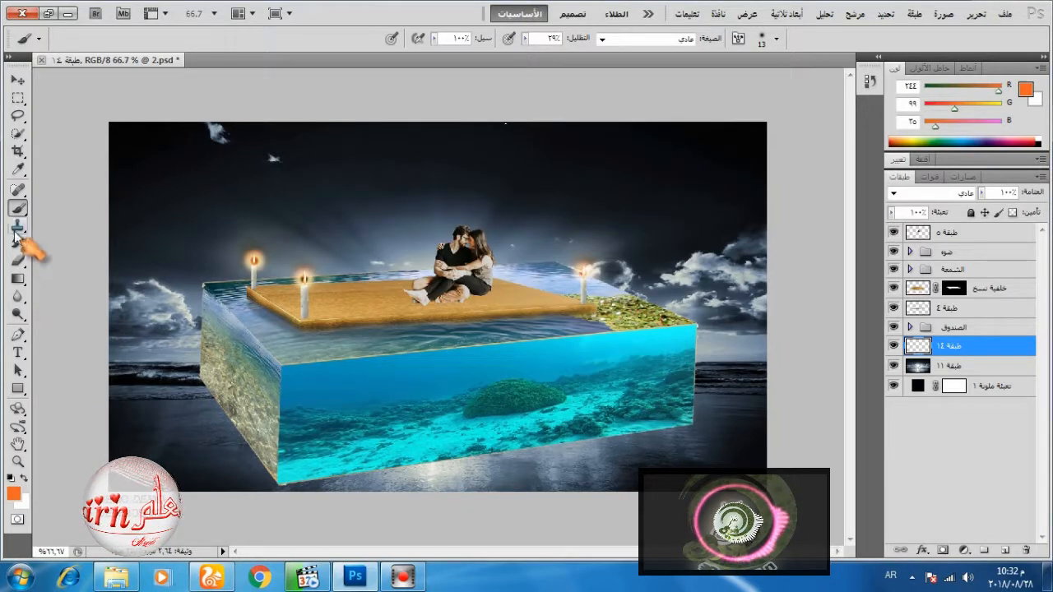
right_click(238, 214)
left_click(479, 256)
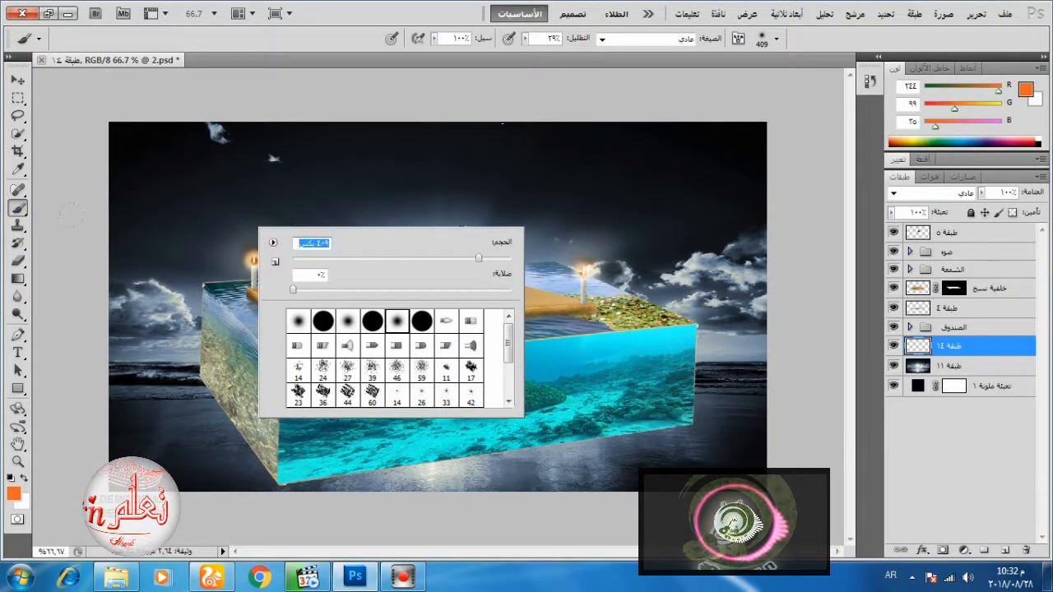
key("Return")
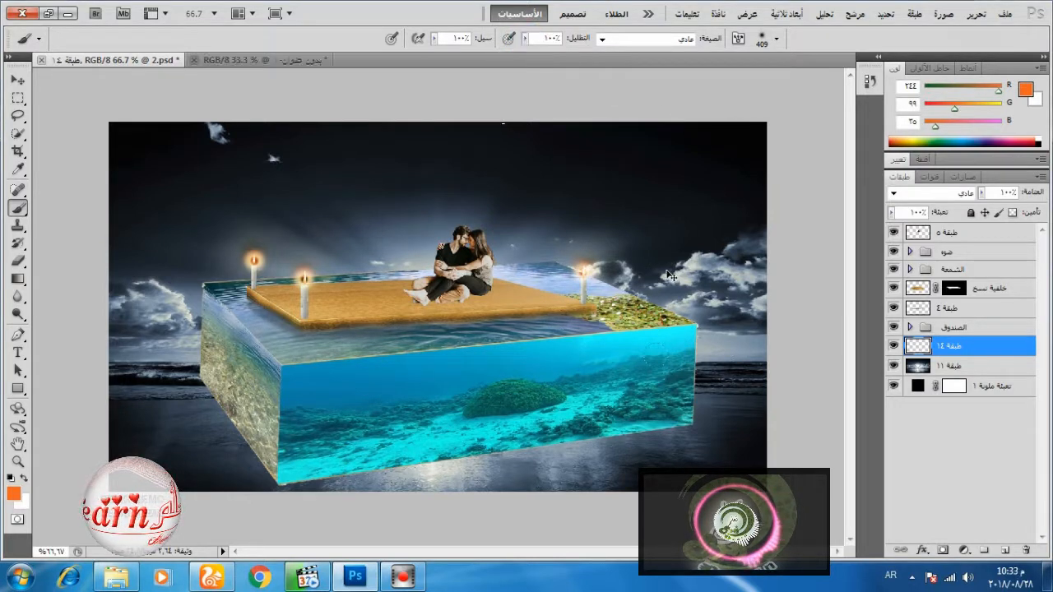
mouse_move(562, 176)
left_mouse_down()
mouse_move(140, 288)
mouse_move(724, 329)
mouse_move(198, 148)
mouse_move(197, 444)
mouse_move(724, 428)
left_mouse_up()
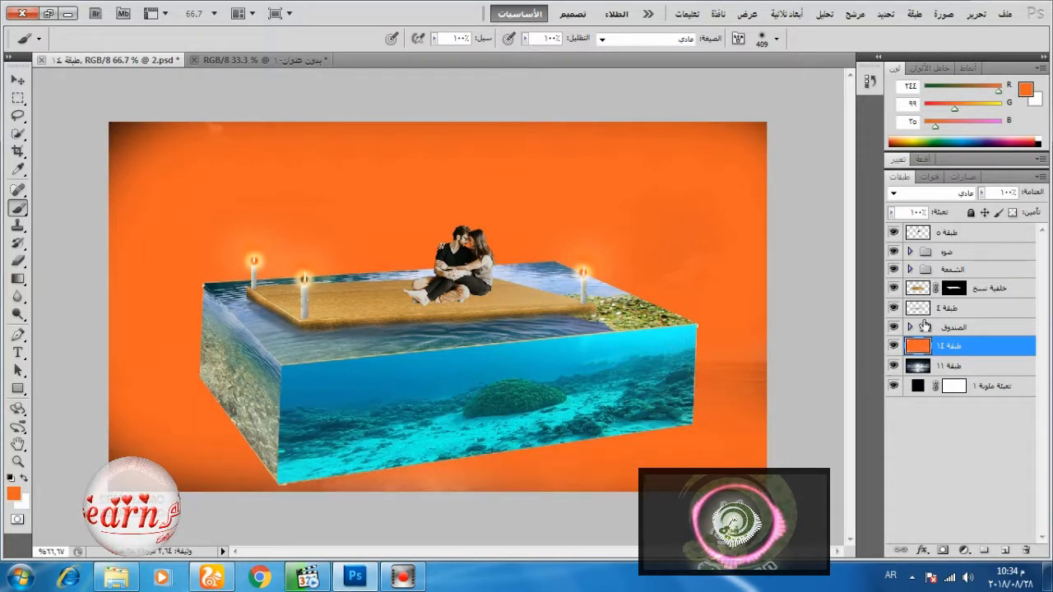
Step: Set the orange layer's blend mode to Overlay (تغشية) with 70% opacity and compare the image with and without it
left_click(962, 194)
left_click(961, 194)
left_click(982, 193)
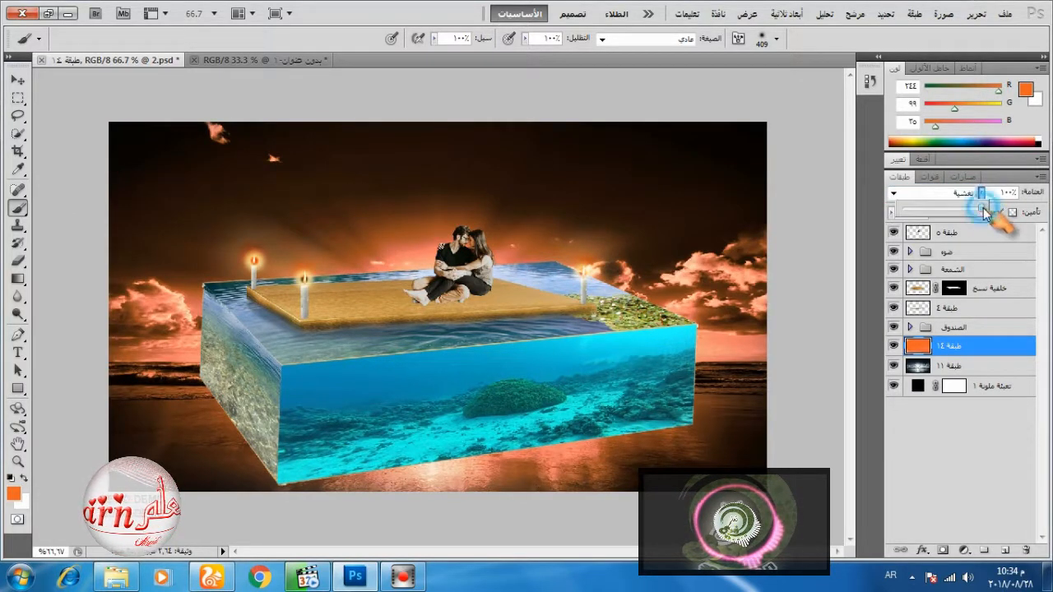
left_click_drag(983, 211, 960, 223)
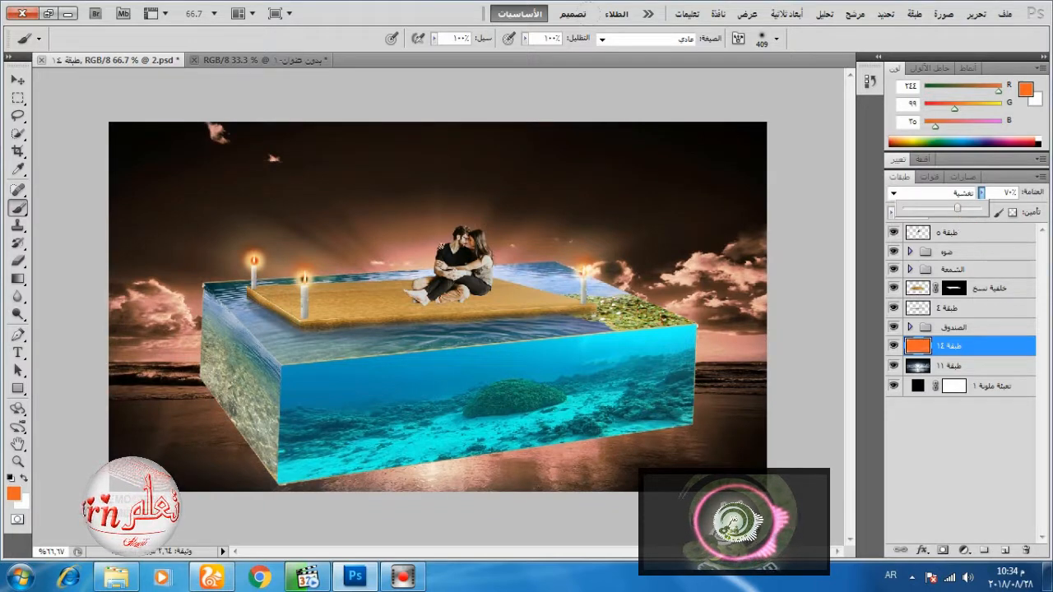
left_click(893, 346)
left_click(893, 346)
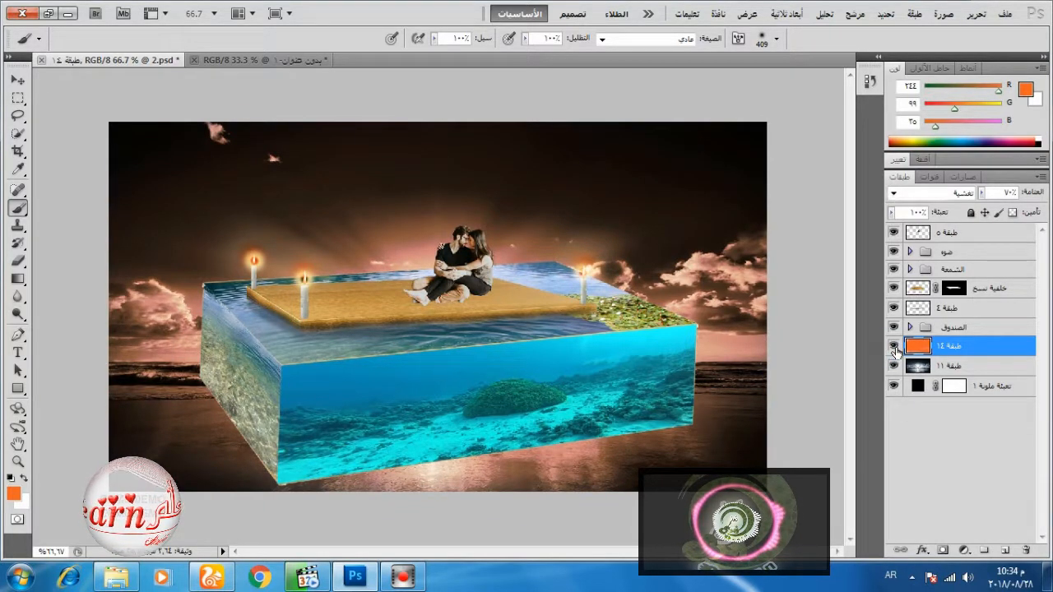
Step: Expand the box group (الصندوق) and select طبقة ٢, the base layer of the front face, checking its visibility
left_click(923, 327)
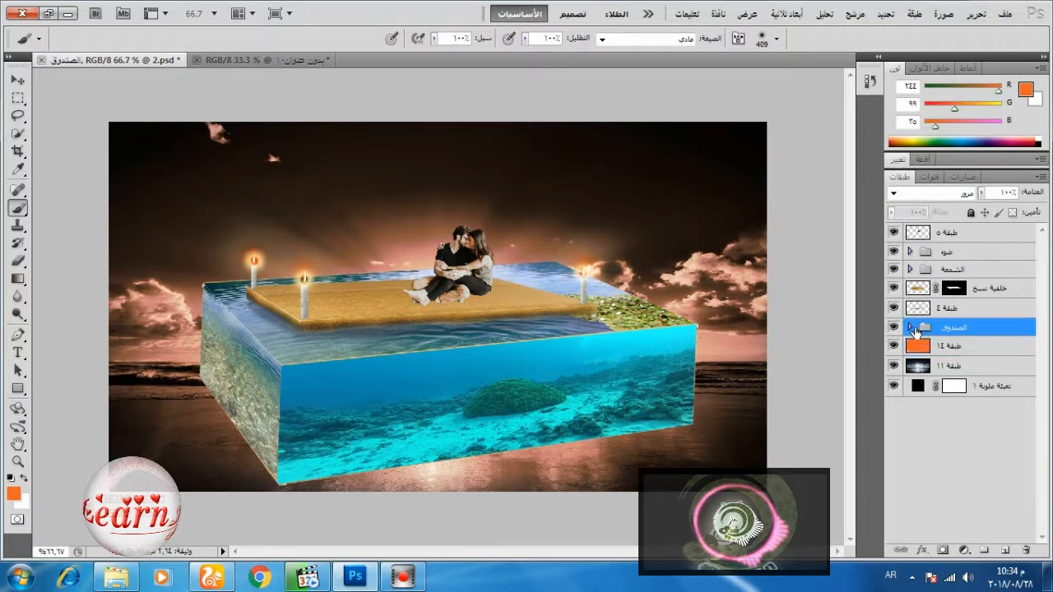
left_click(910, 327)
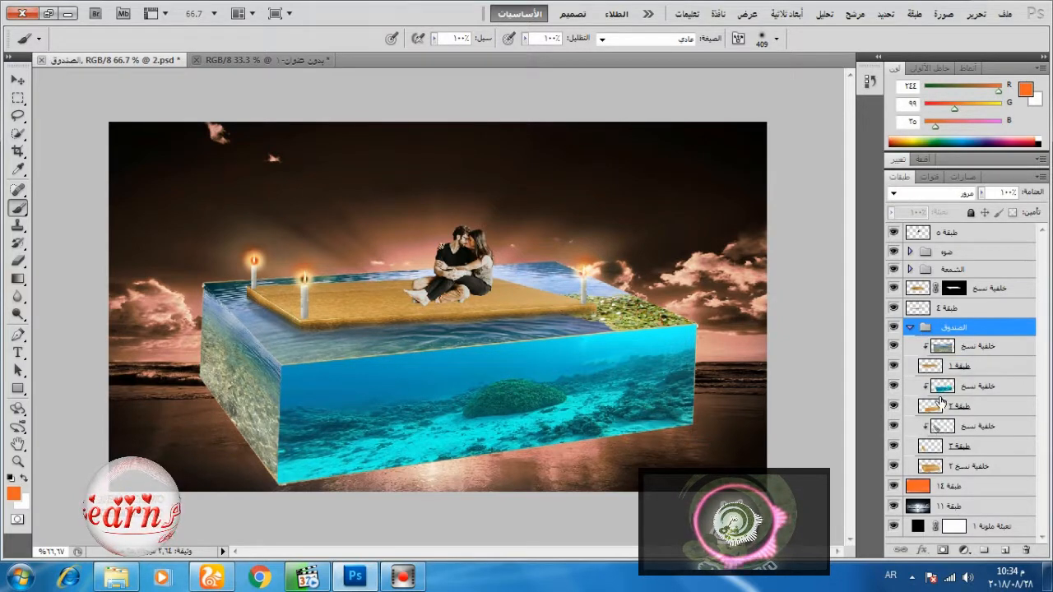
left_click(941, 412)
left_click(894, 406)
left_click(893, 407)
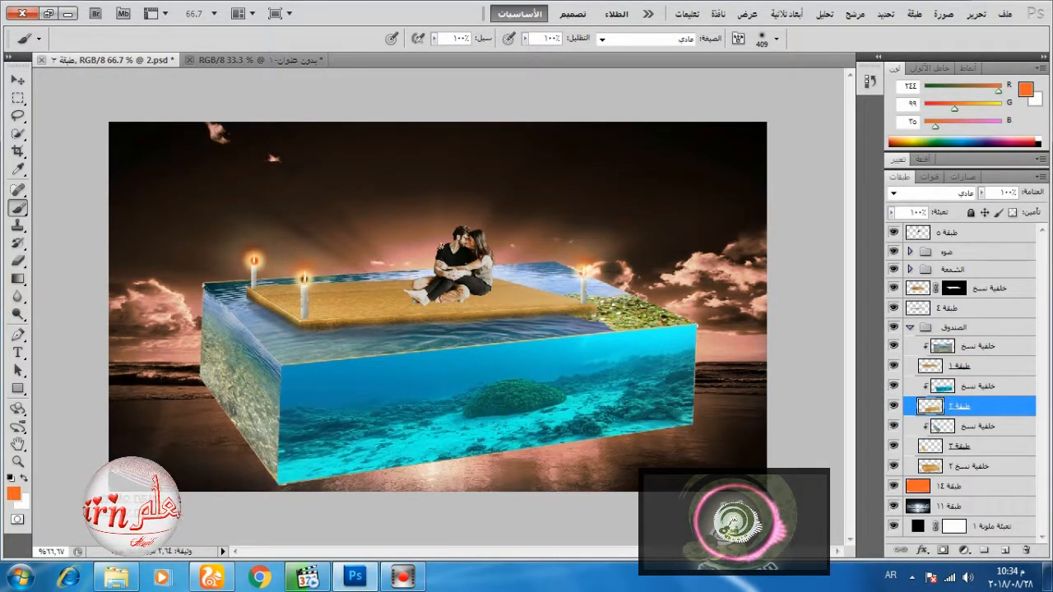
Step: Paint over the wooden edge line along the top of the front water face with a soft black 14 px brush
key("d")
right_click(640, 305)
left_click(682, 336)
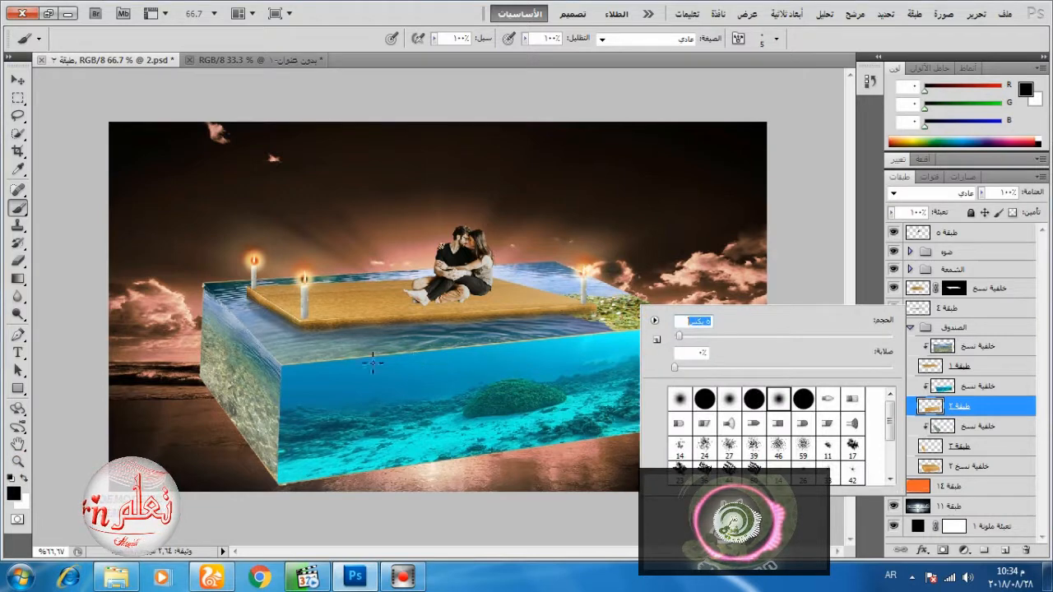
left_click(686, 336)
scroll(491, 360, "up", 3)
left_click(327, 4)
scroll(330, 377, "up", 7)
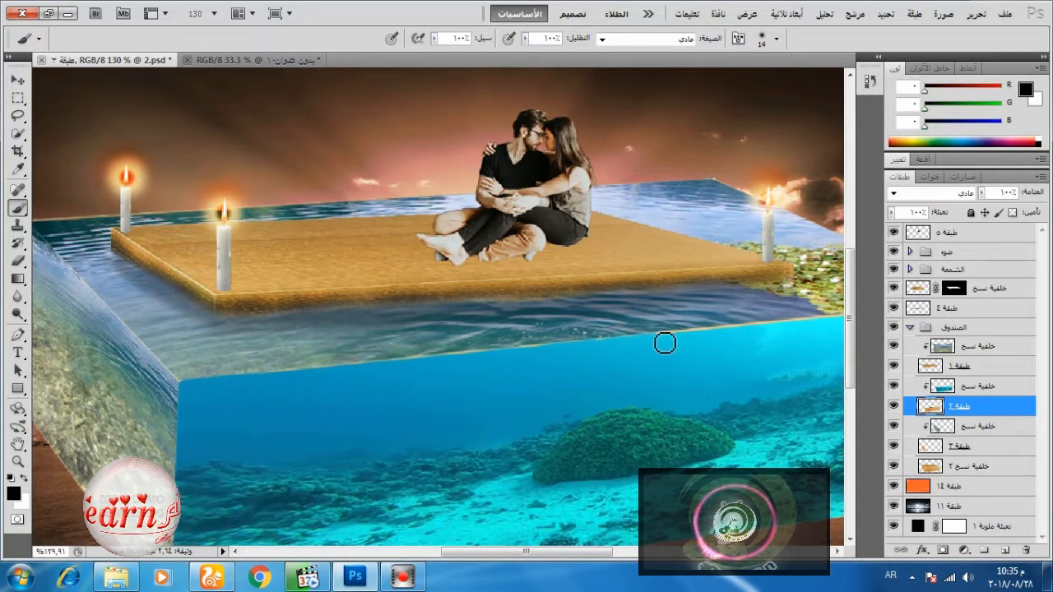
Step: Clean up the remaining wooden edges around the box's left face with the 13 px Eraser and the Brush
left_click_drag(482, 552, 460, 552)
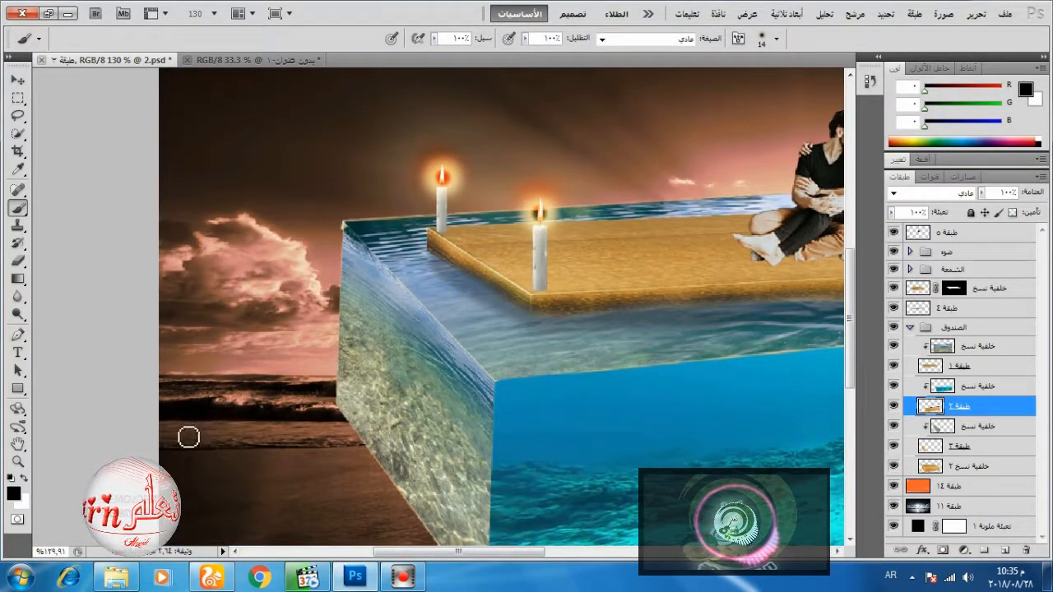
key("e")
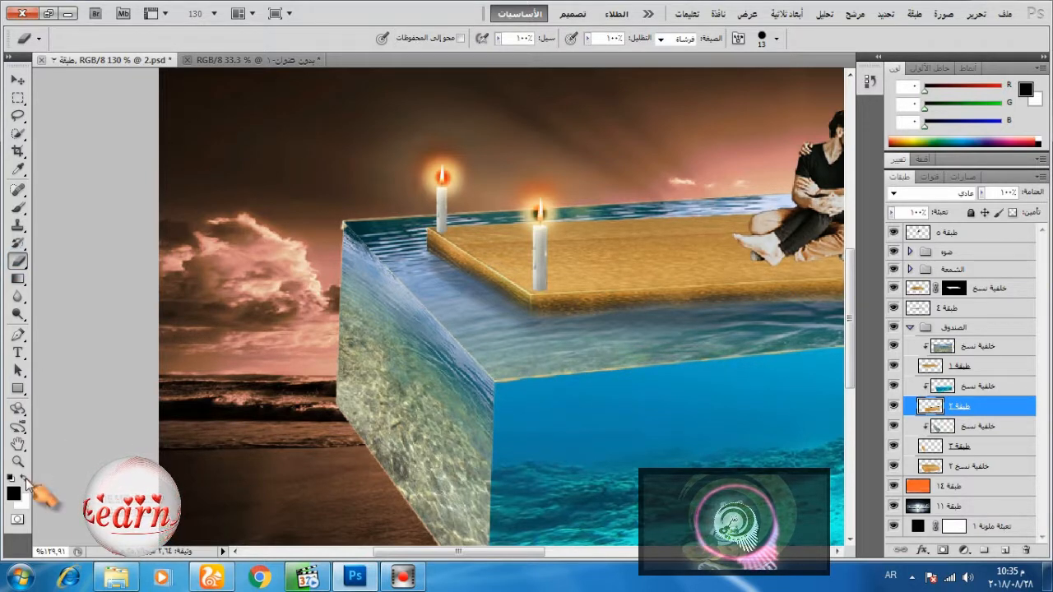
left_click(19, 207)
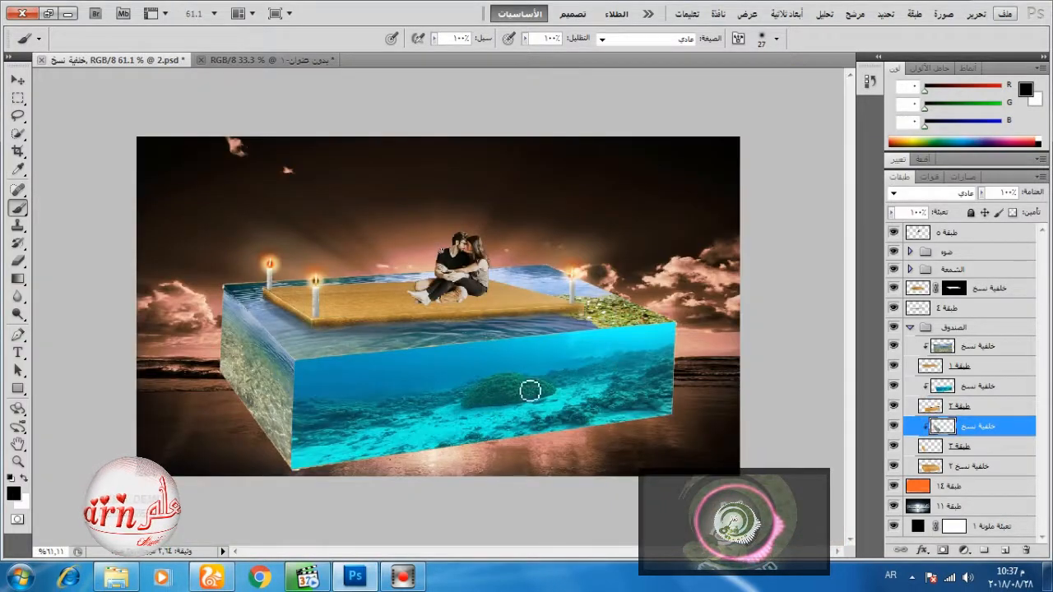
Step: Switch to the الصور folder in Windows Explorer and open the sailboat PNG in Photoshop
left_click(116, 576)
right_click(927, 312)
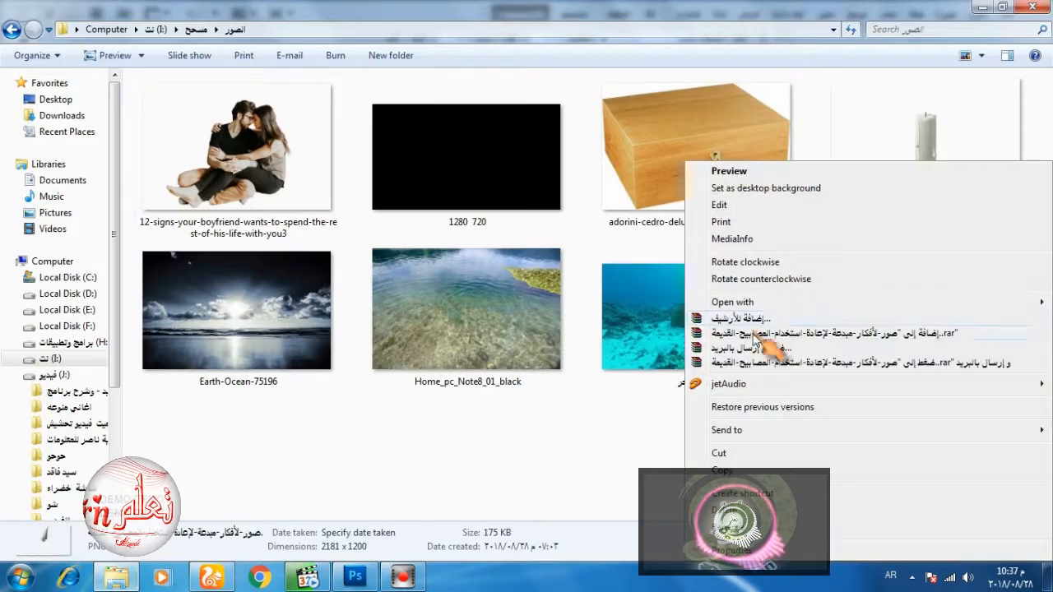
mouse_move(724, 303)
left_click(574, 304)
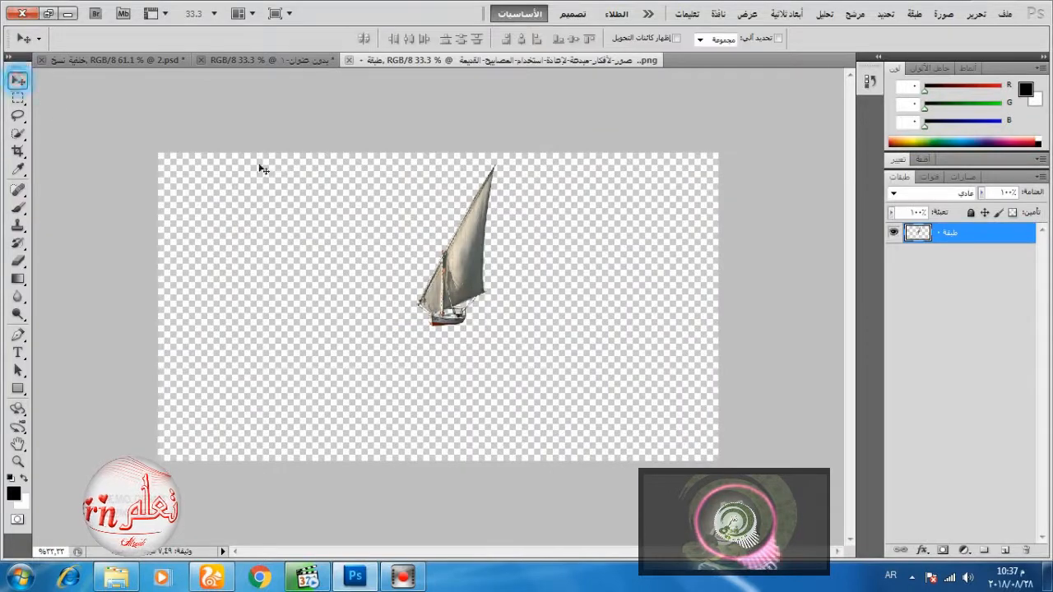
Step: Bring the sailboat into the 2.psd composition, scale it to 45.54% and place it on the water block's back edge, above all layers
left_click_drag(451, 260, 605, 197)
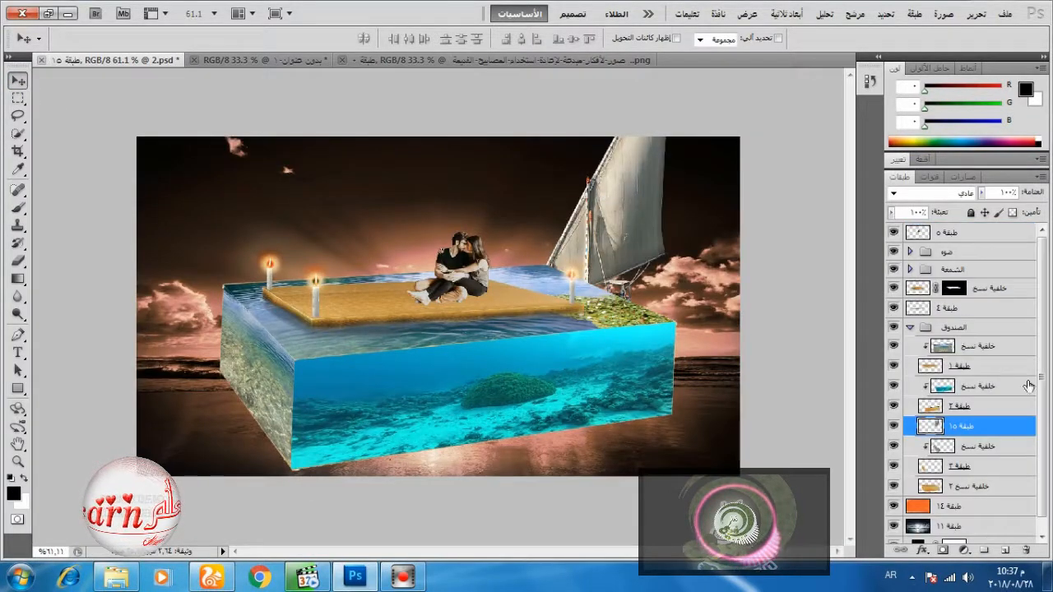
left_click(977, 14)
left_click(787, 288)
left_click_drag(530, 72, 590, 148)
left_click(539, 38)
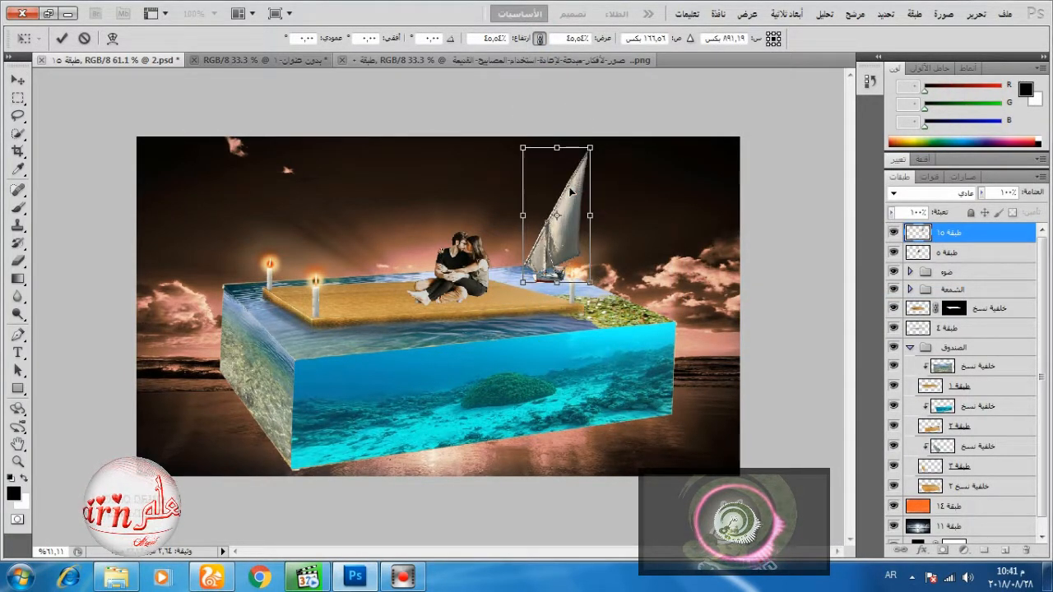
left_click(62, 38)
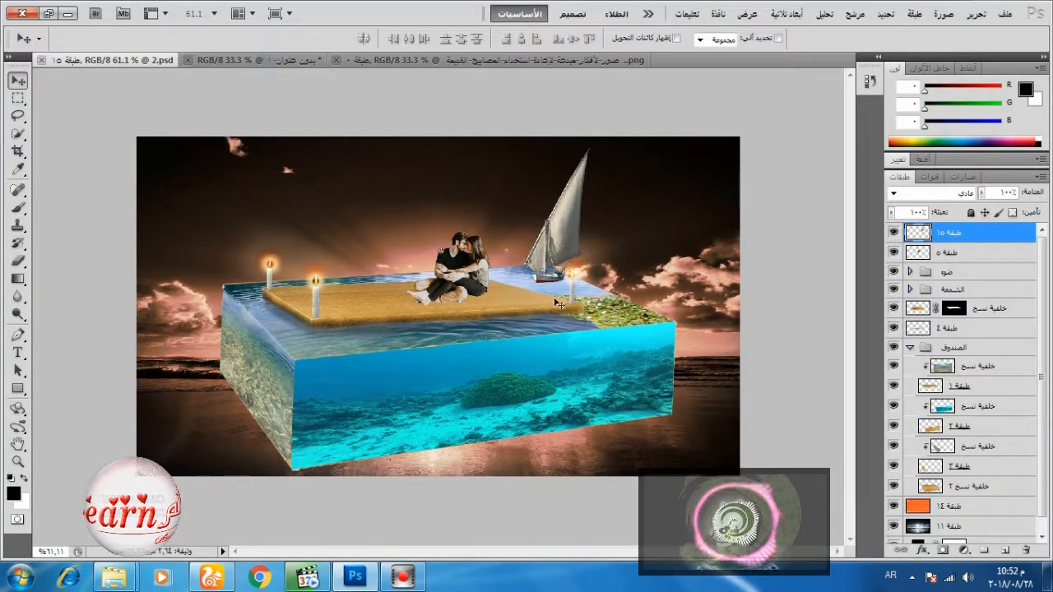
Step: Add a layer mask to the sailboat layer and paint black with a soft 7 px brush along the bottom of the hull
scroll(539, 279, "up", 10)
left_click(943, 549)
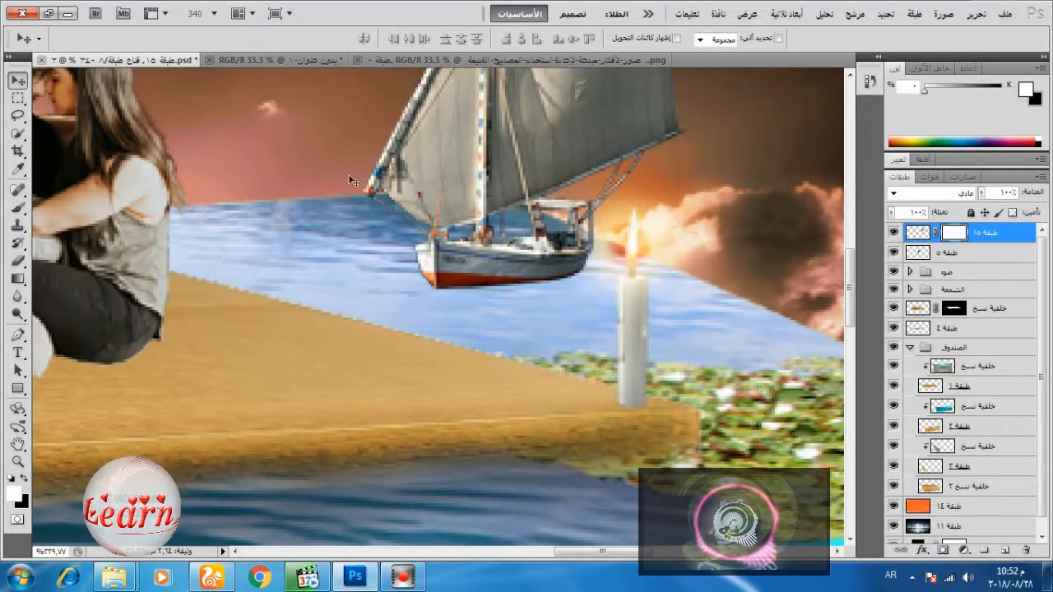
left_click(24, 480)
left_click(17, 207)
right_click(712, 273)
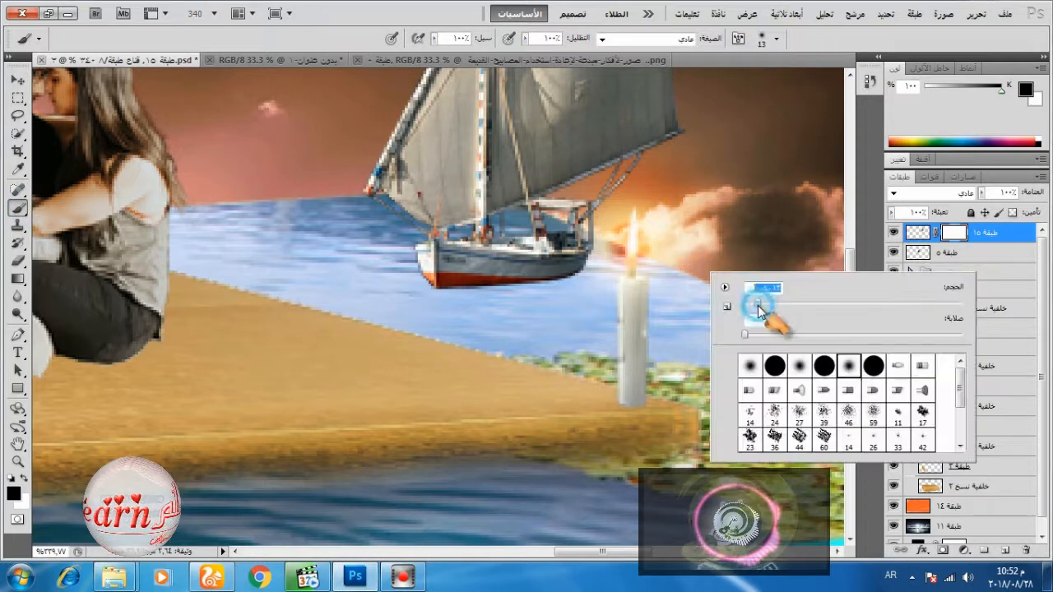
left_click_drag(446, 298, 520, 294)
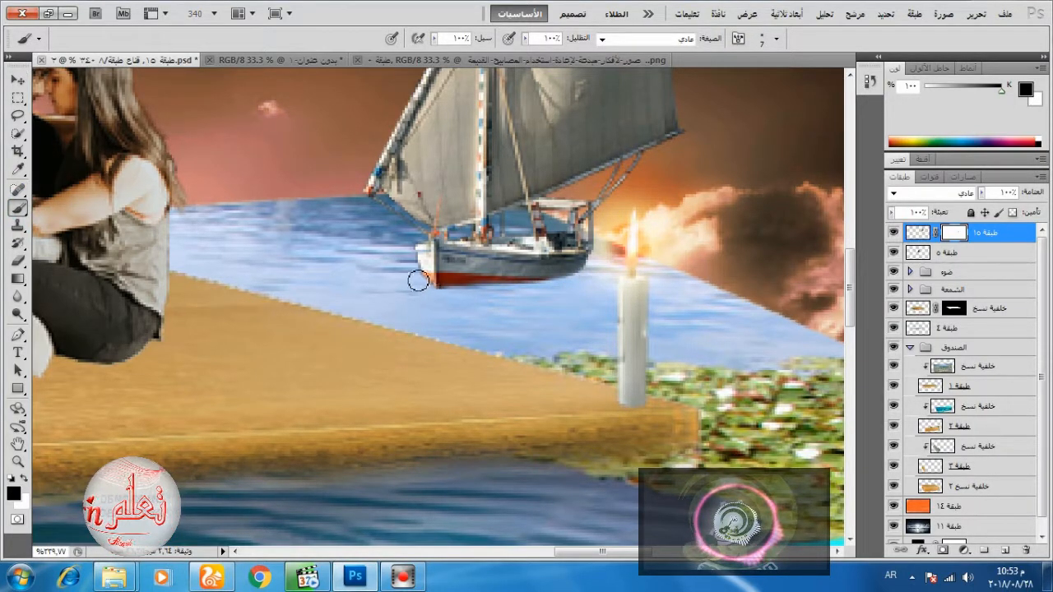
Step: Paint a black shadow under the hull at 33% brush opacity on a new layer and move that layer below the sailboat layer
left_click(1004, 557)
left_click_drag(524, 38, 473, 53)
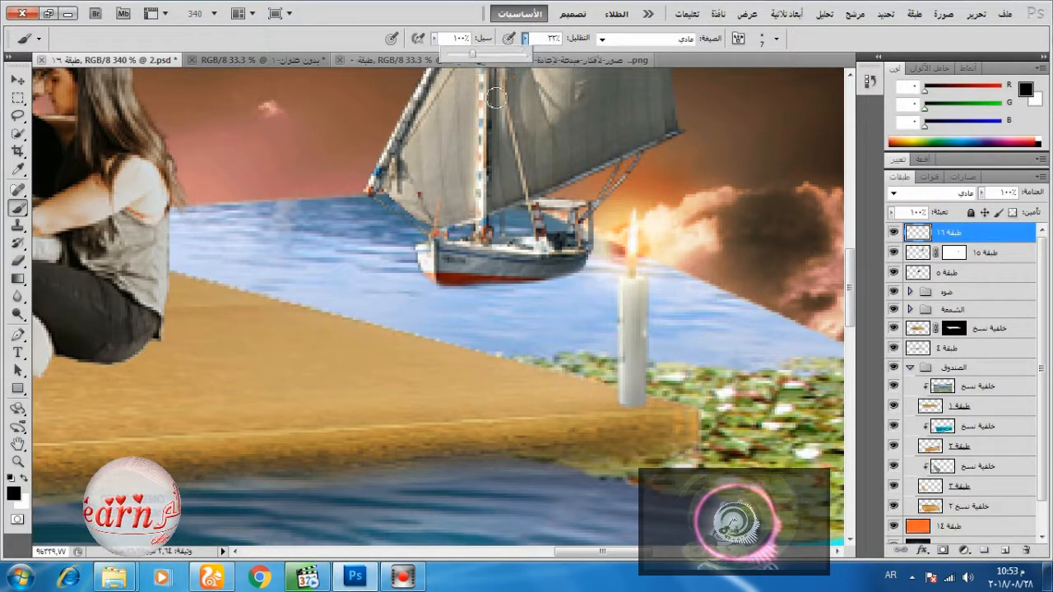
mouse_move(468, 294)
left_mouse_down()
mouse_move(501, 300)
mouse_move(573, 282)
left_mouse_up()
mouse_move(465, 293)
left_mouse_down()
mouse_move(423, 284)
mouse_move(516, 288)
left_mouse_up()
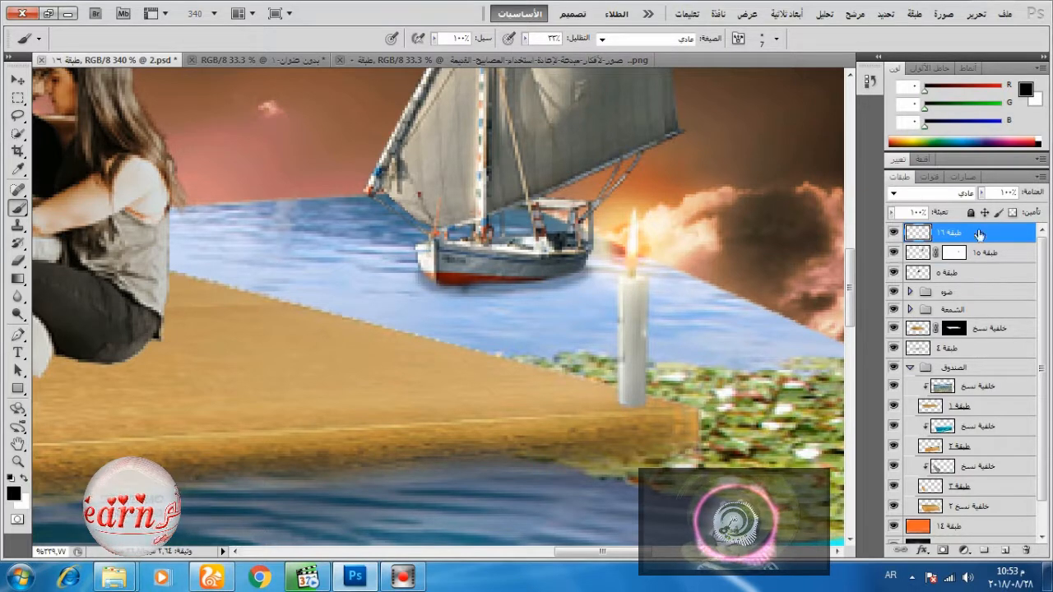
left_click_drag(979, 234, 981, 262)
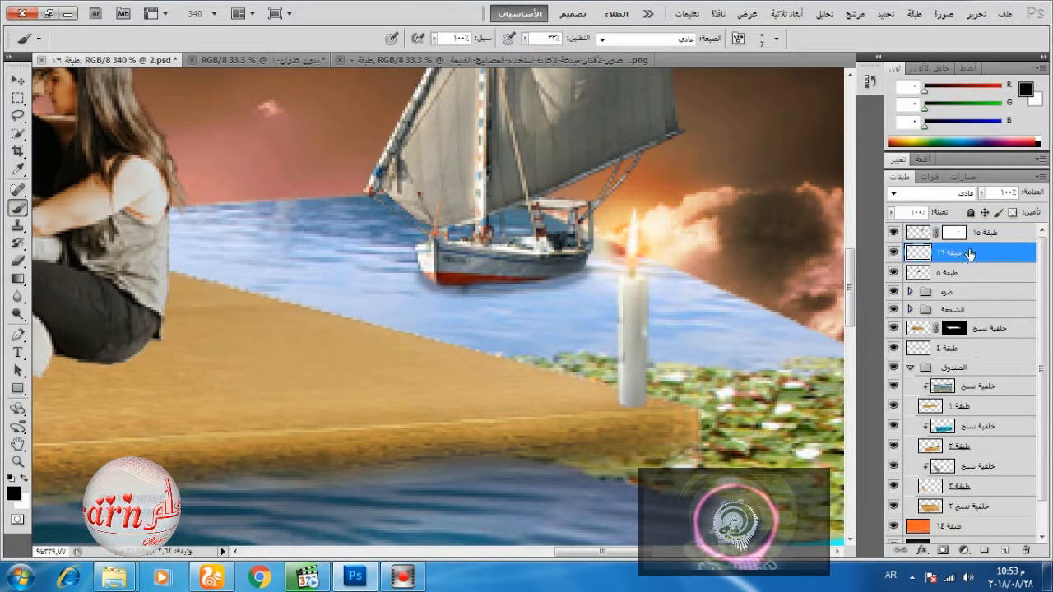
left_click(17, 80)
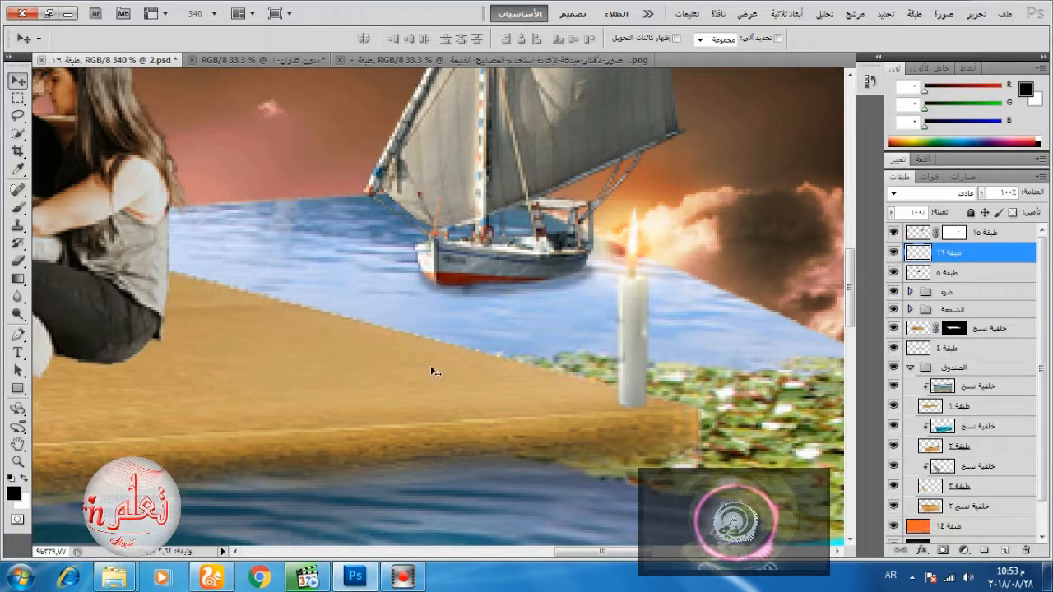
scroll(430, 370, "down", 1)
scroll(427, 374, "down", 5)
scroll(199, 386, "up", 1)
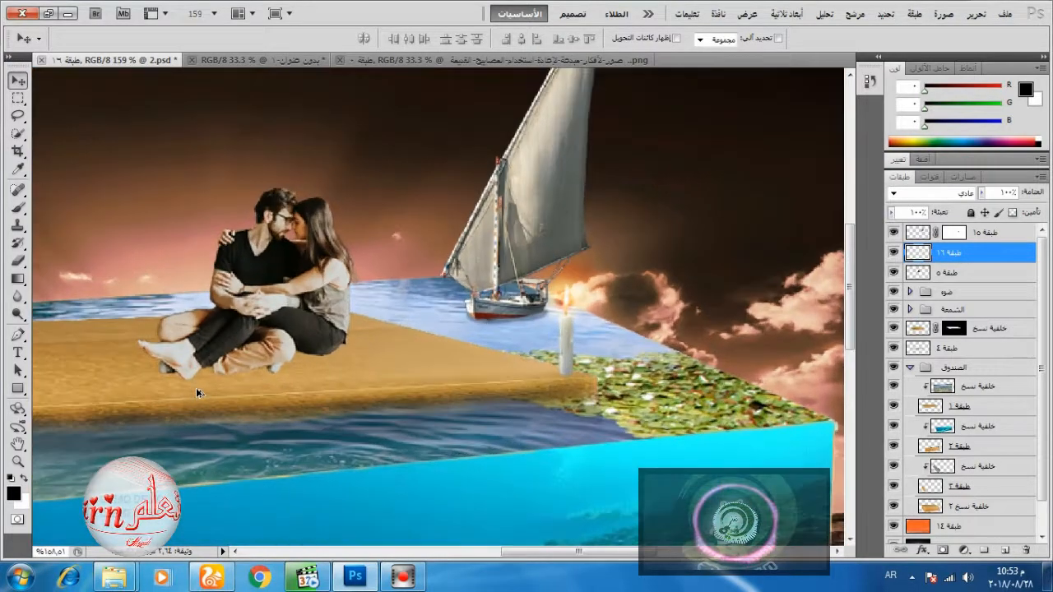
scroll(199, 386, "up", 1)
Step: Brighten parts of the couple on layer طبقة ٥, starting with the woman's hair, using the Dodge tool with a soft 16 px brush
left_click(17, 314)
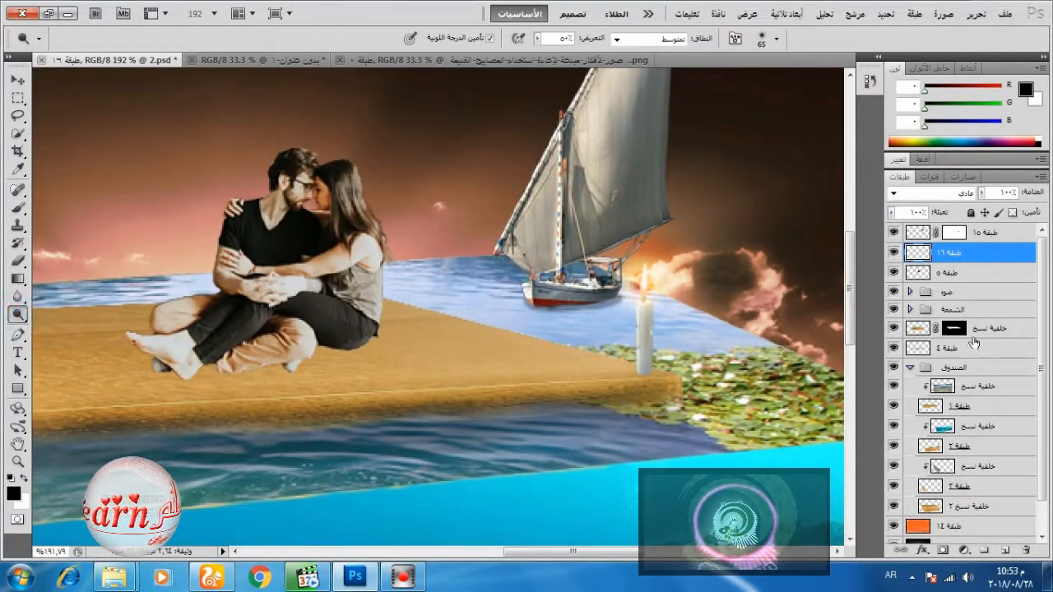
scroll(916, 387, "down", 1)
scroll(916, 368, "up", 2)
left_click(894, 272)
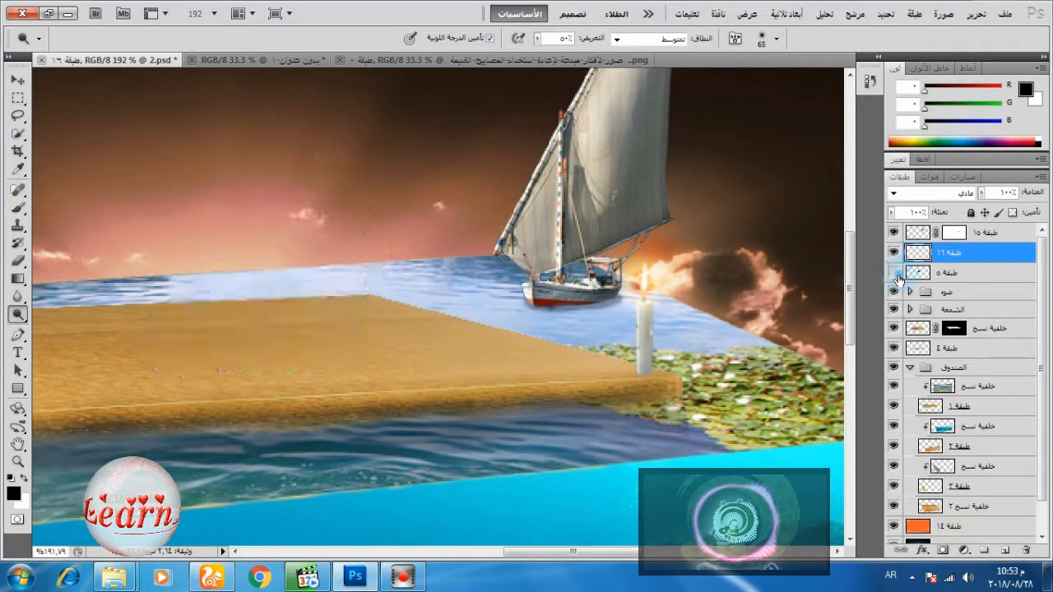
left_click(894, 272)
left_click(946, 272)
right_click(489, 240)
left_click(547, 269)
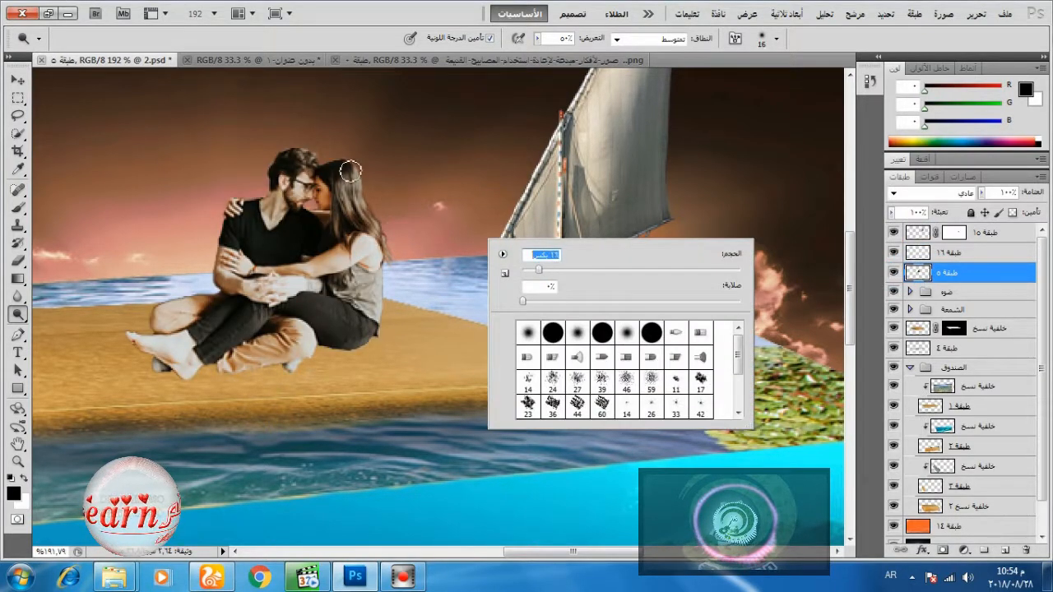
left_click(350, 170)
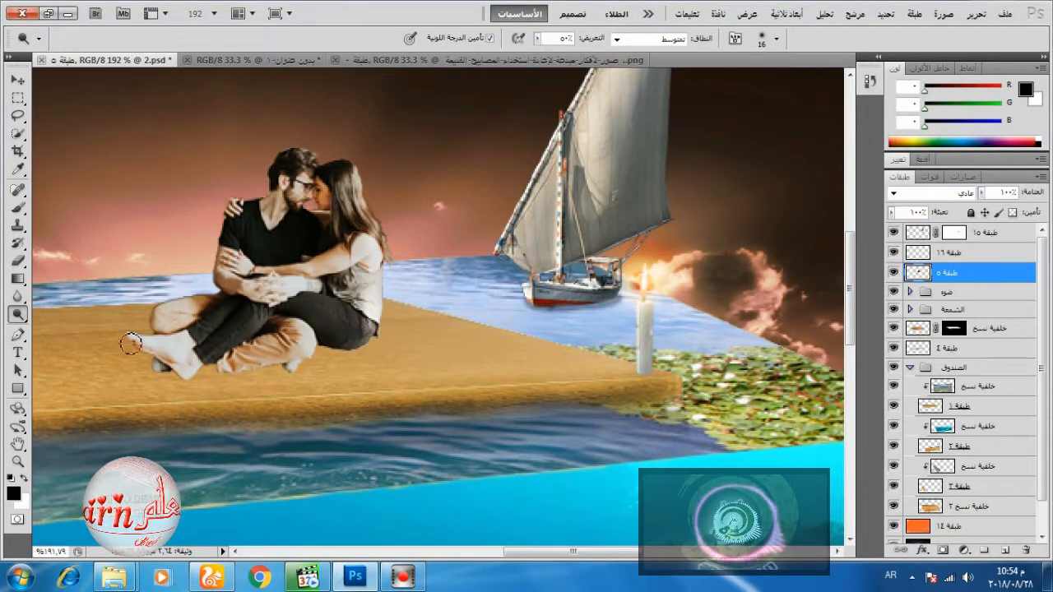
Step: Darken the woman's hair and the man's face with the Burn tool using a 19 px brush
right_click(19, 315)
left_click(61, 333)
right_click(429, 247)
left_click(477, 279)
left_click(344, 205)
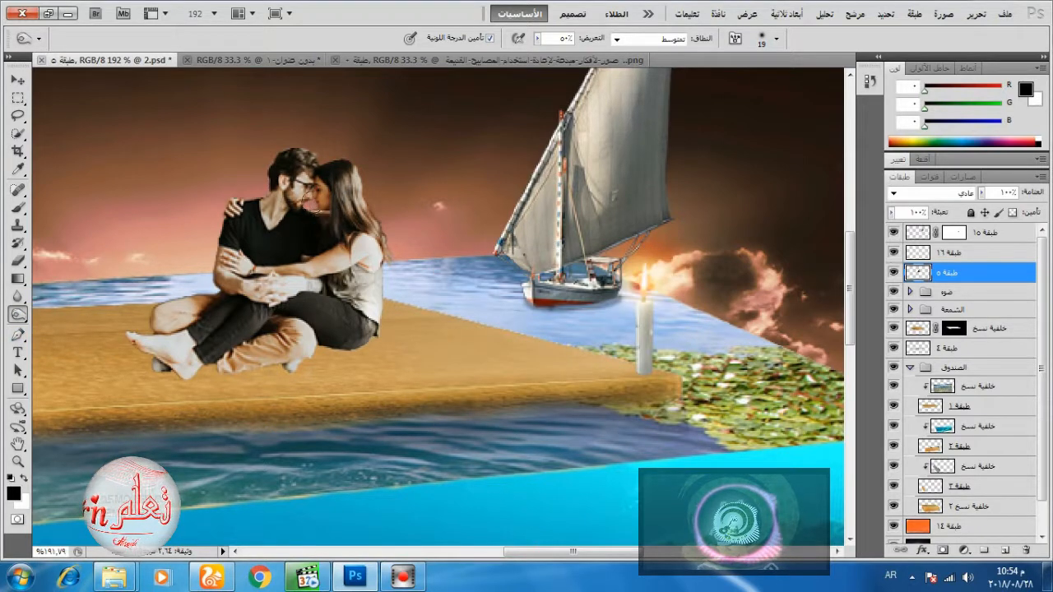
left_click(303, 186)
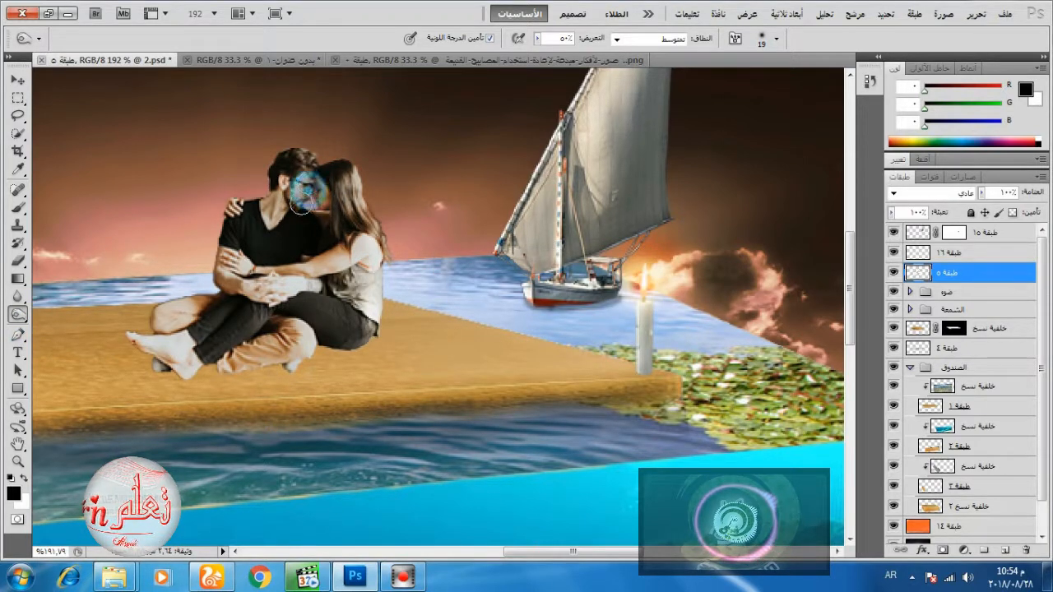
Step: Brighten the man's face with the 16 px Dodge tool
right_click(20, 315)
left_click(61, 315)
left_click(300, 186)
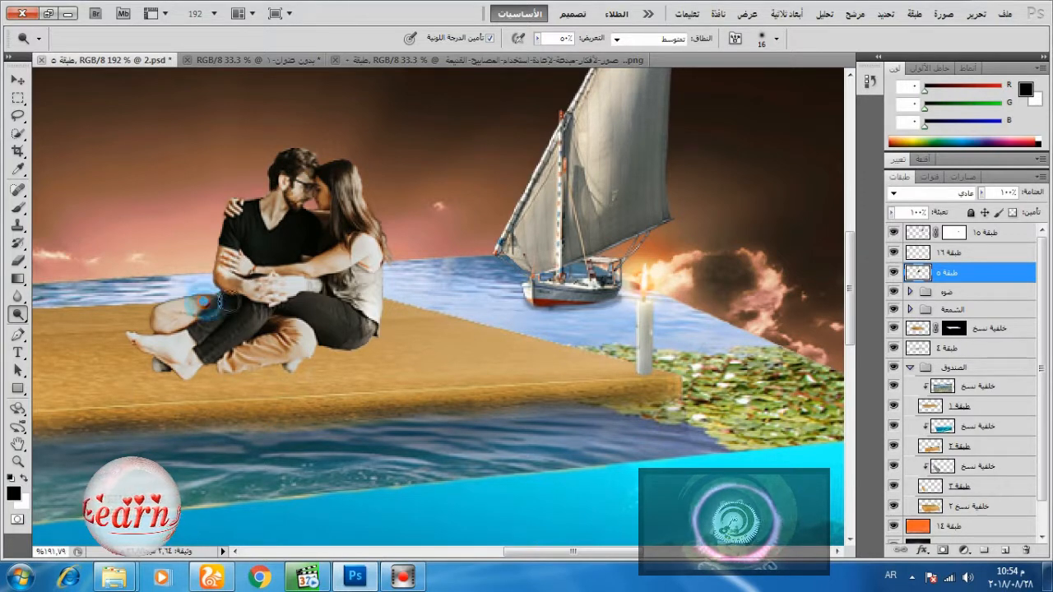
Step: Deepen the shadows on the couple's legs, hair and shoulders with the 19 px Burn tool
right_click(20, 315)
left_click(61, 337)
left_click(207, 302)
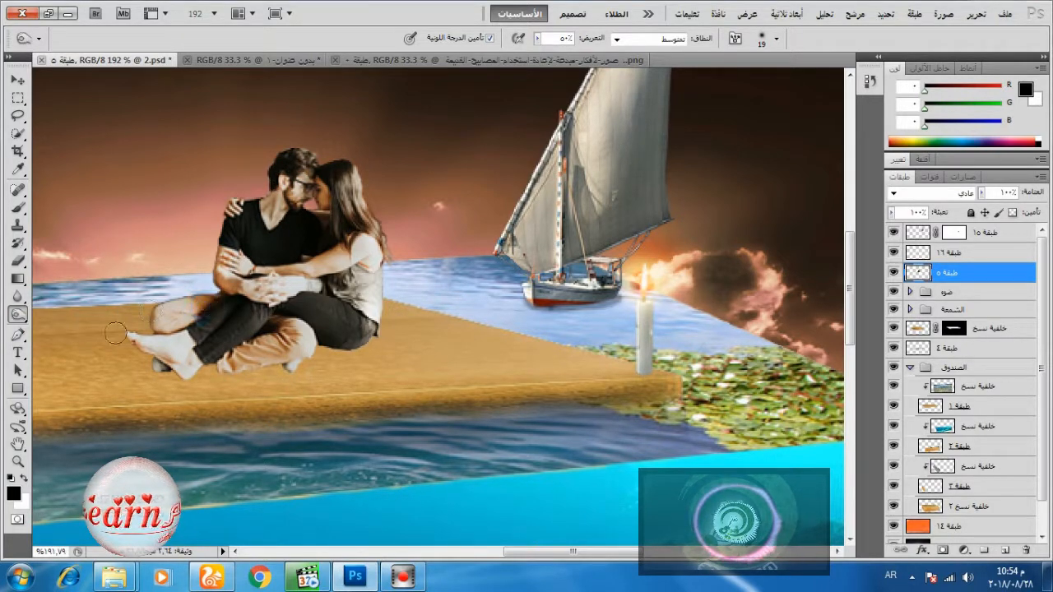
left_click(223, 318)
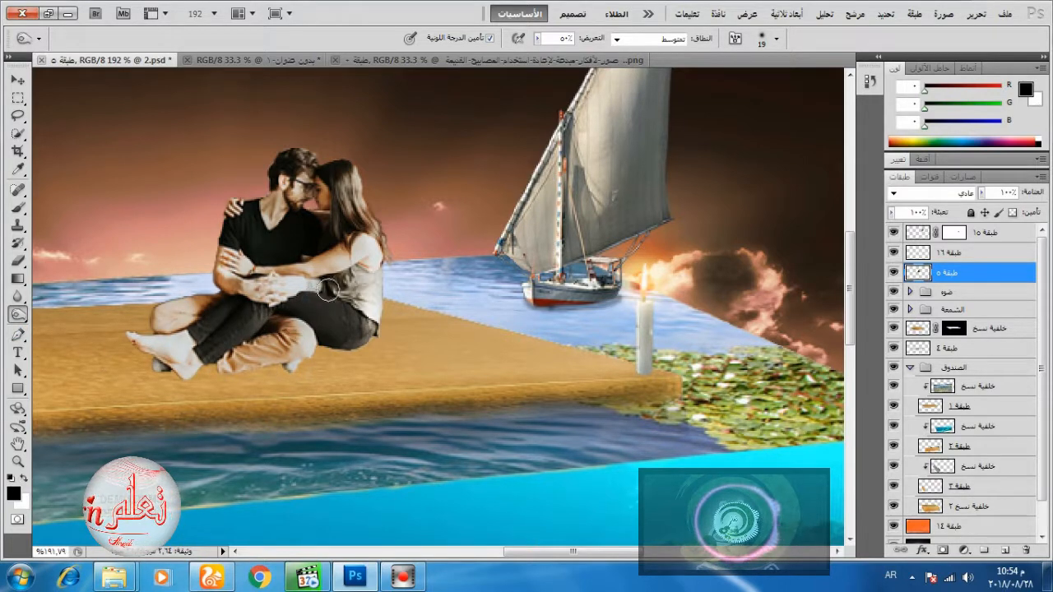
left_click(329, 218)
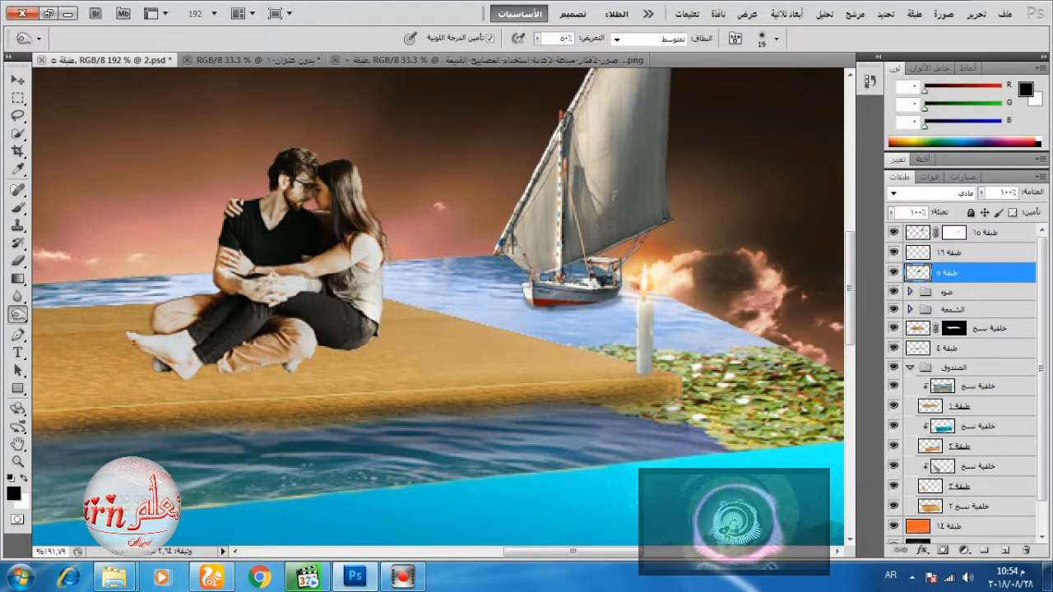
left_click(303, 166)
Step: Brighten the platform surface around the couple on the masked خلفية نسخ layer's image with the Dodge tool at 71 px
scroll(272, 313, "down", 12)
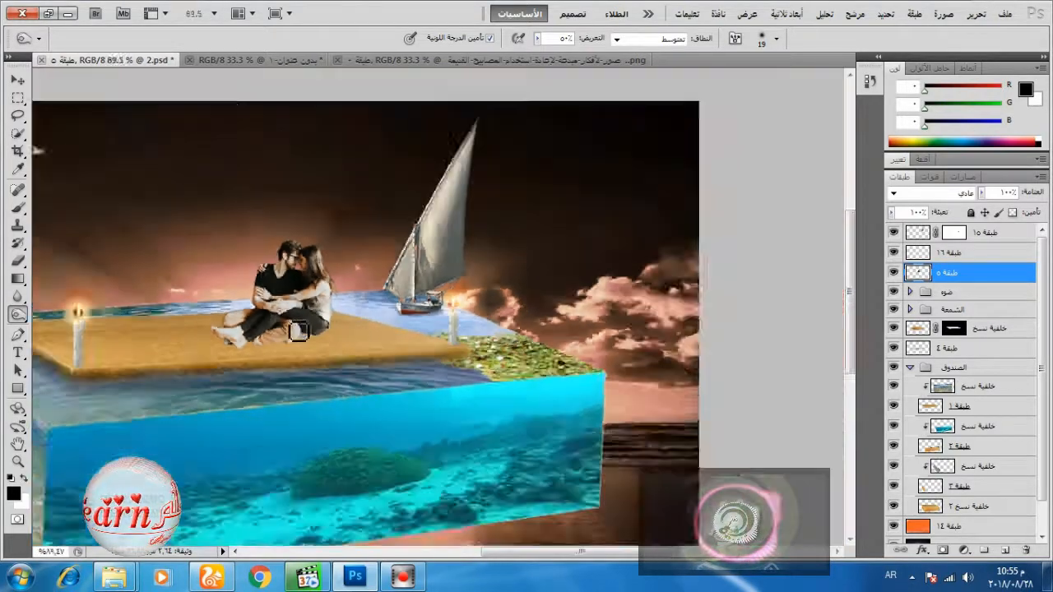
scroll(437, 343, "up", 3)
scroll(946, 347, "down", 2)
scroll(957, 367, "up", 1)
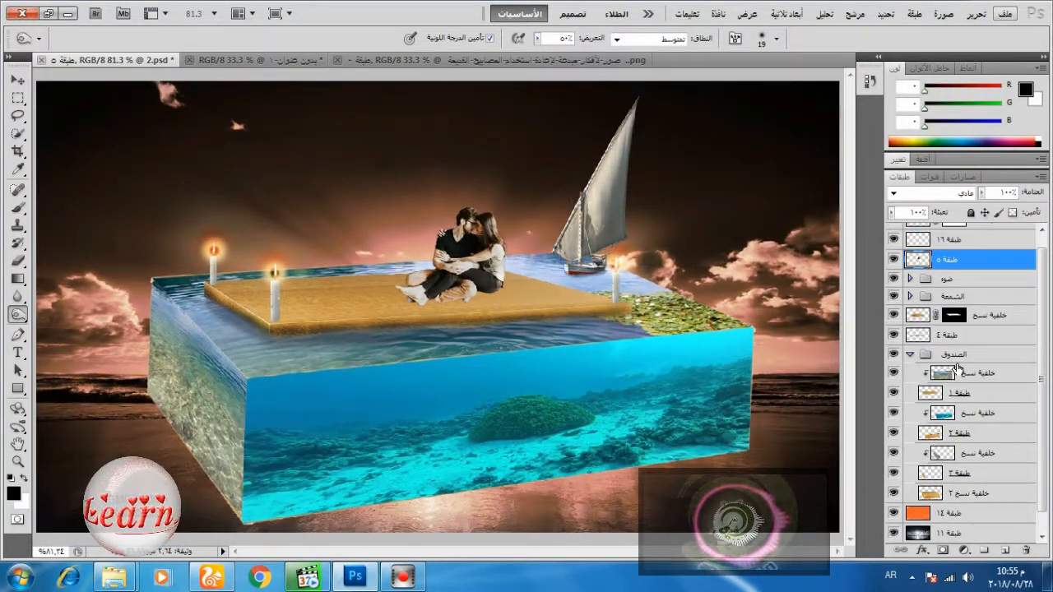
left_click(894, 315)
left_click(894, 315)
left_click(954, 317)
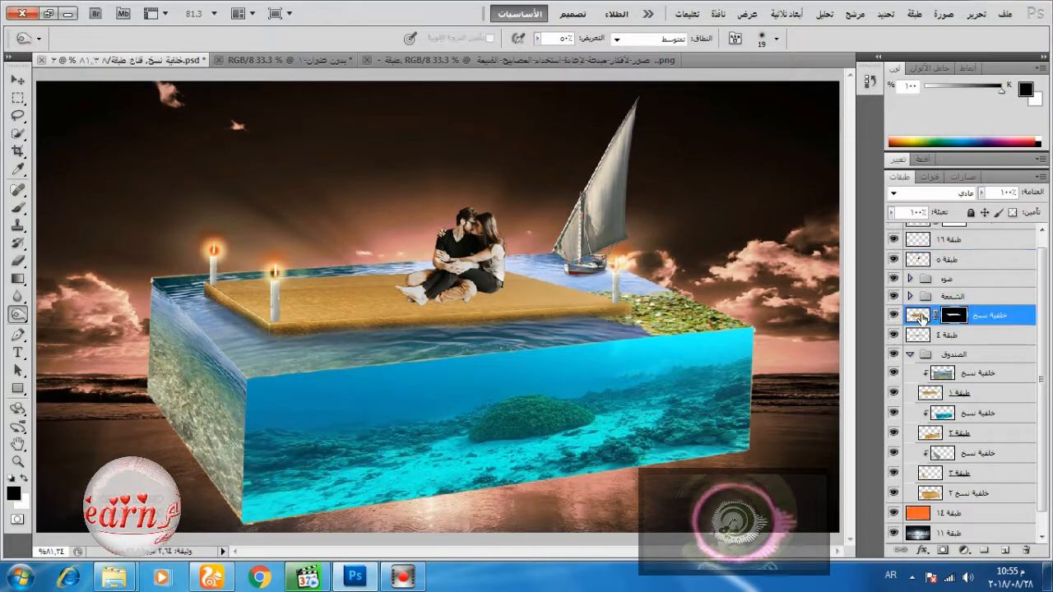
left_click(918, 317)
right_click(17, 315)
left_click(65, 315)
right_click(518, 310)
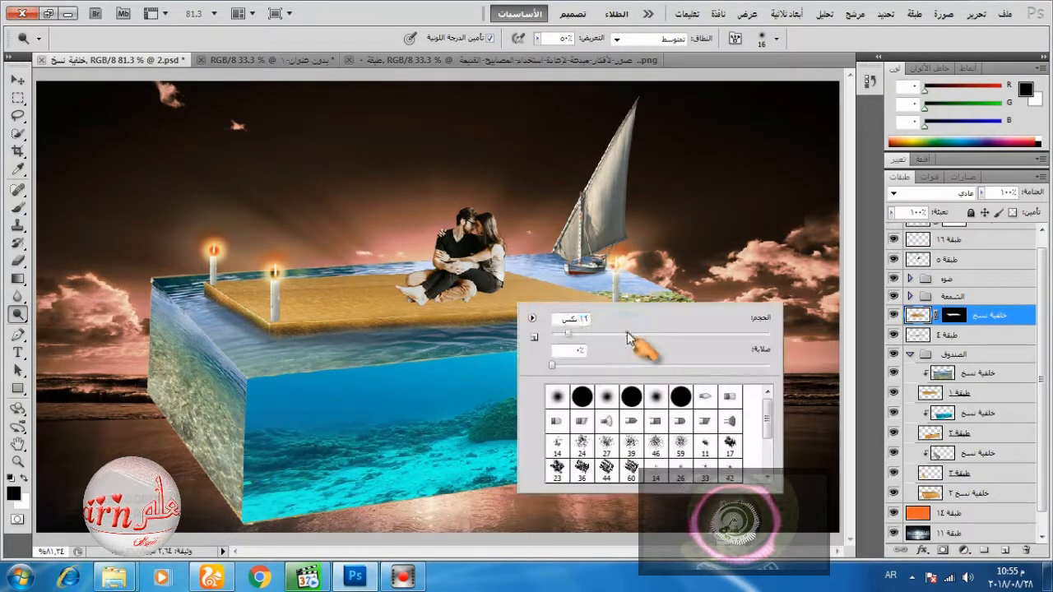
left_click(626, 333)
mouse_move(432, 300)
left_mouse_down()
mouse_move(494, 292)
mouse_move(384, 284)
mouse_move(337, 298)
mouse_move(370, 301)
left_mouse_up()
left_click_drag(240, 290, 386, 292)
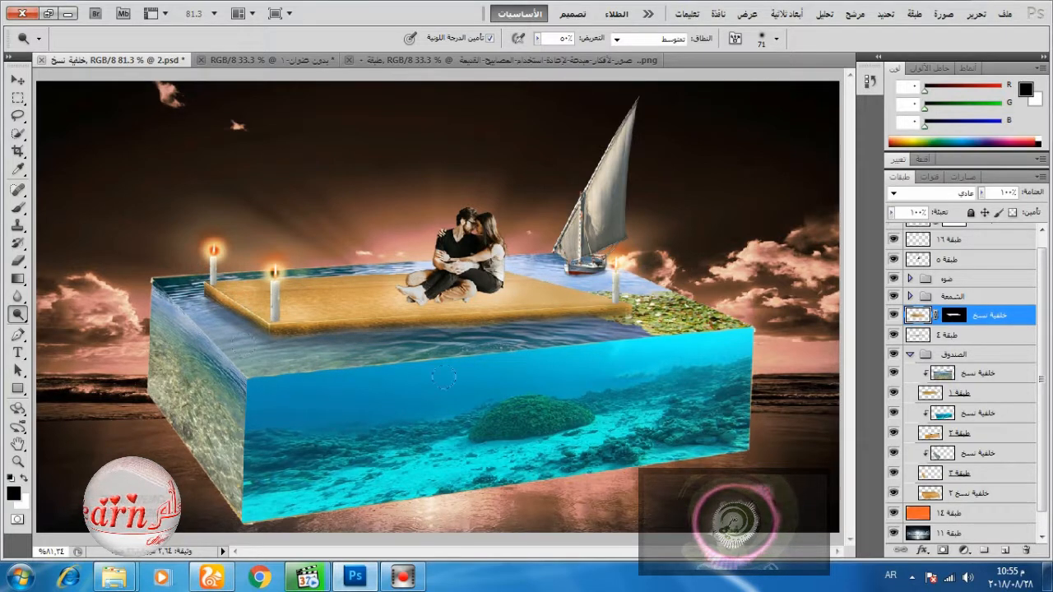
key("ctrl+minus")
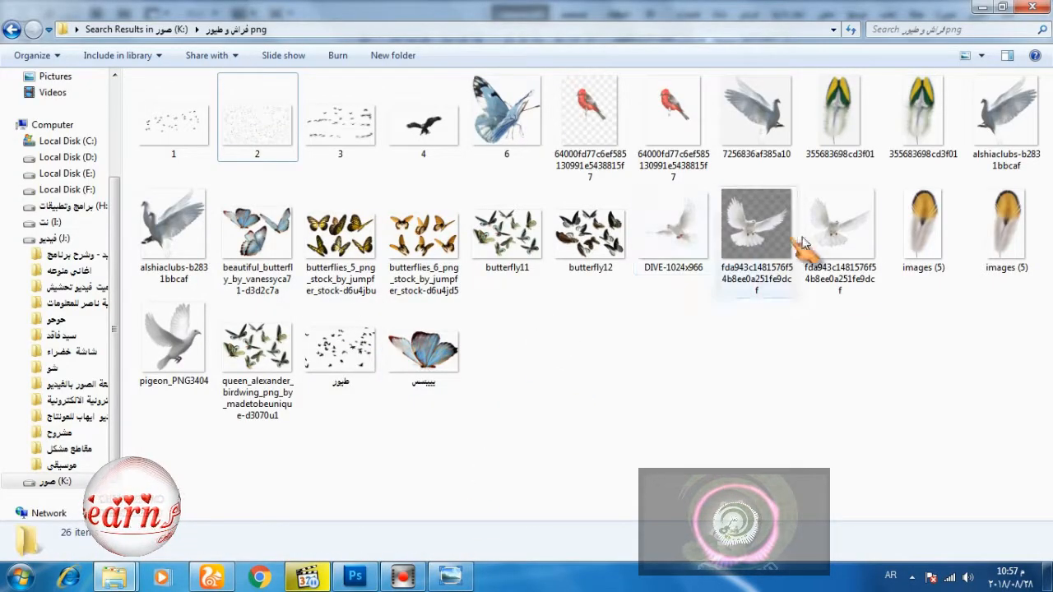
Step: Open the white dove PNG fda943c1481576f54b8ee0a251fe9dcf from the birds and butterflies folder in Photoshop
left_click(831, 243)
right_click(835, 234)
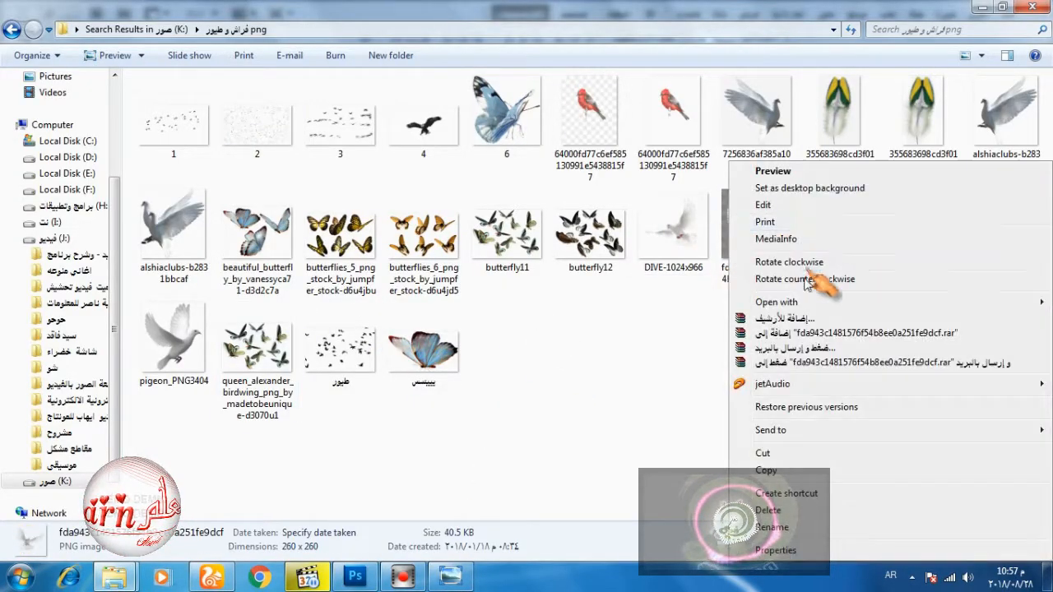
mouse_move(802, 302)
left_click(682, 303)
Step: Return to the birds and butterflies folder and open DIVE-1024x966 and pigeon_PNG3404 in Photoshop
mouse_move(107, 580)
left_click(98, 502)
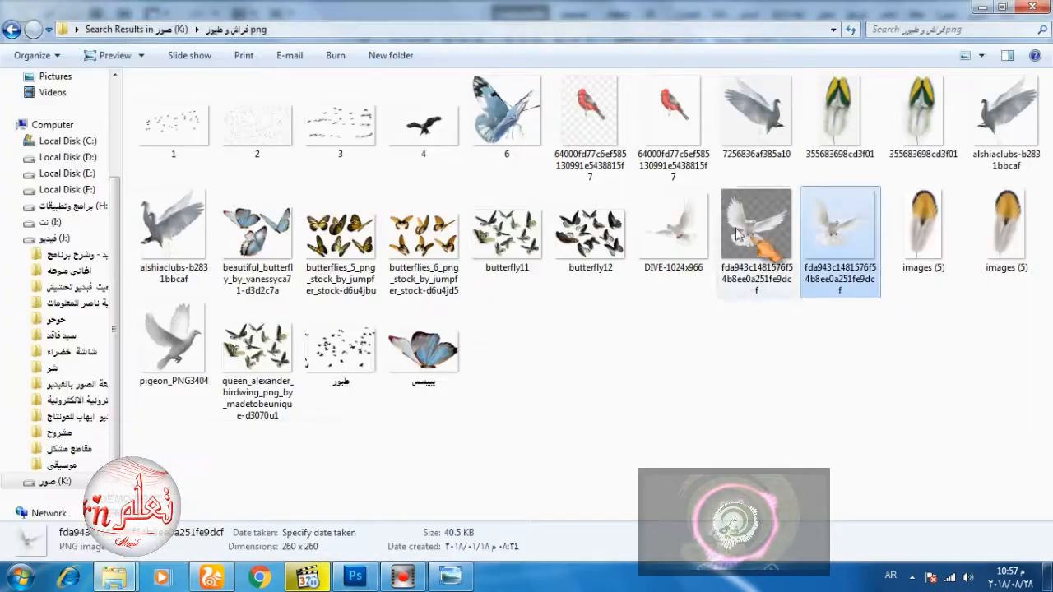
right_click(686, 230)
mouse_move(722, 303)
left_click(539, 303)
mouse_move(115, 576)
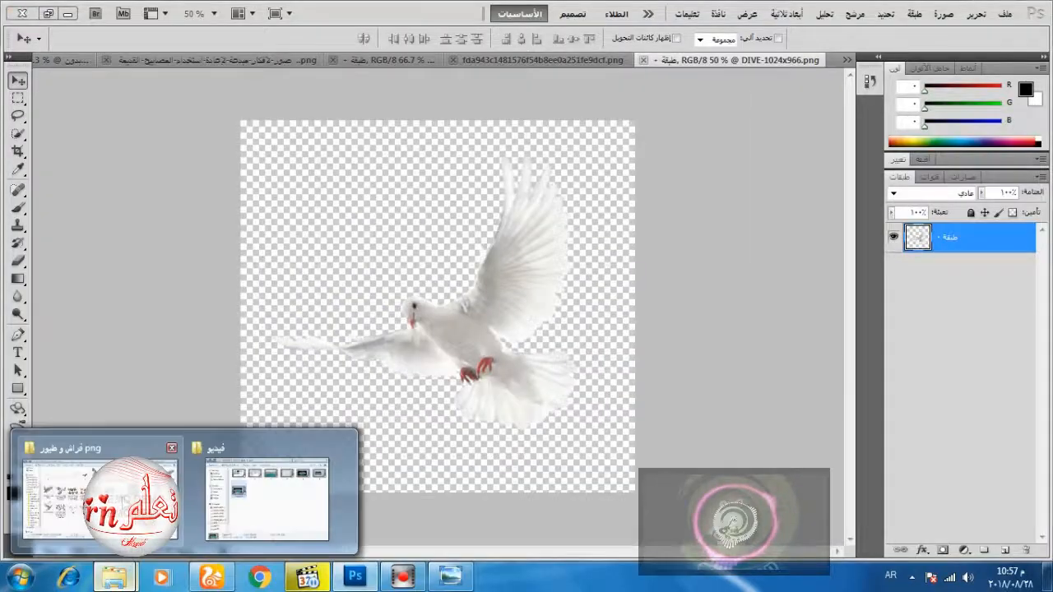
left_click(99, 502)
right_click(188, 535)
mouse_move(255, 305)
left_click(506, 302)
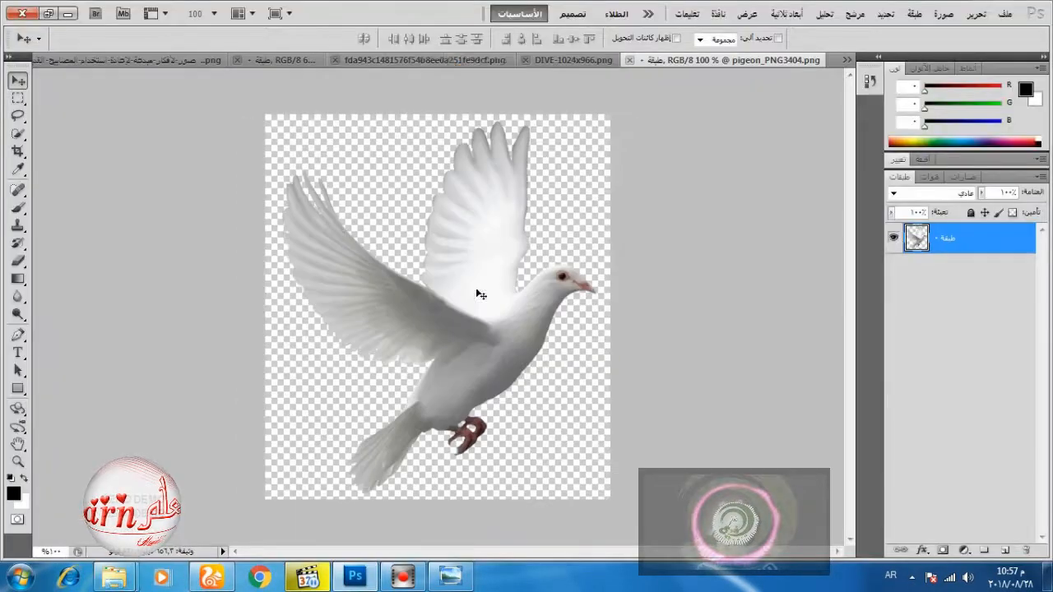
Step: Find the sailboat PNG among the open documents and close it
left_click(273, 61)
left_click(362, 61)
left_click(258, 60)
left_click(135, 61)
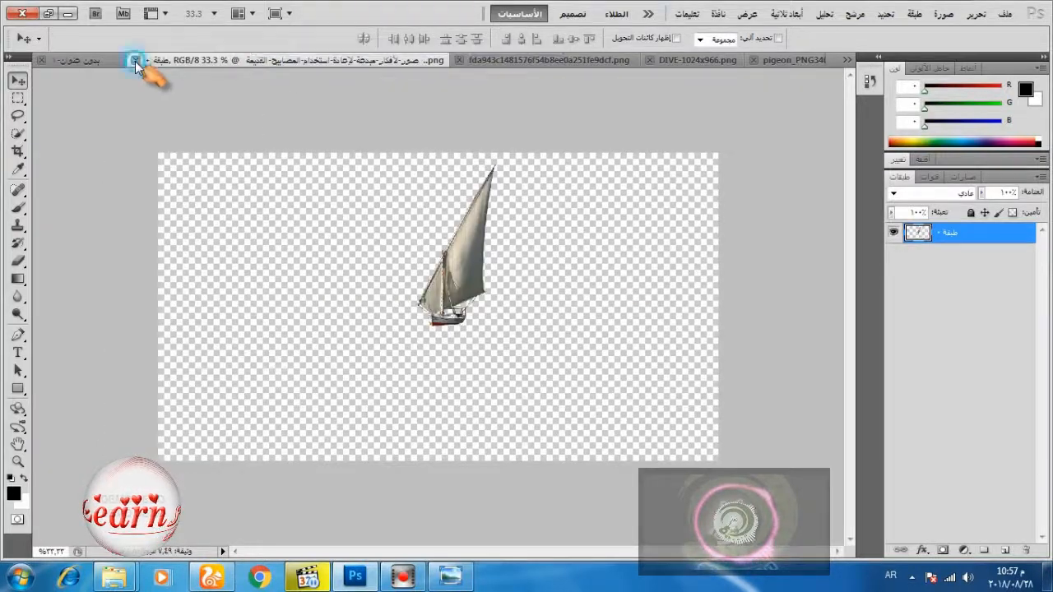
Step: Bring the fda943c dove into the composition, scale it to 23.66% width and 19.95% height, and place it in the sky above the candles
left_click(387, 60)
left_click_drag(420, 305, 281, 198)
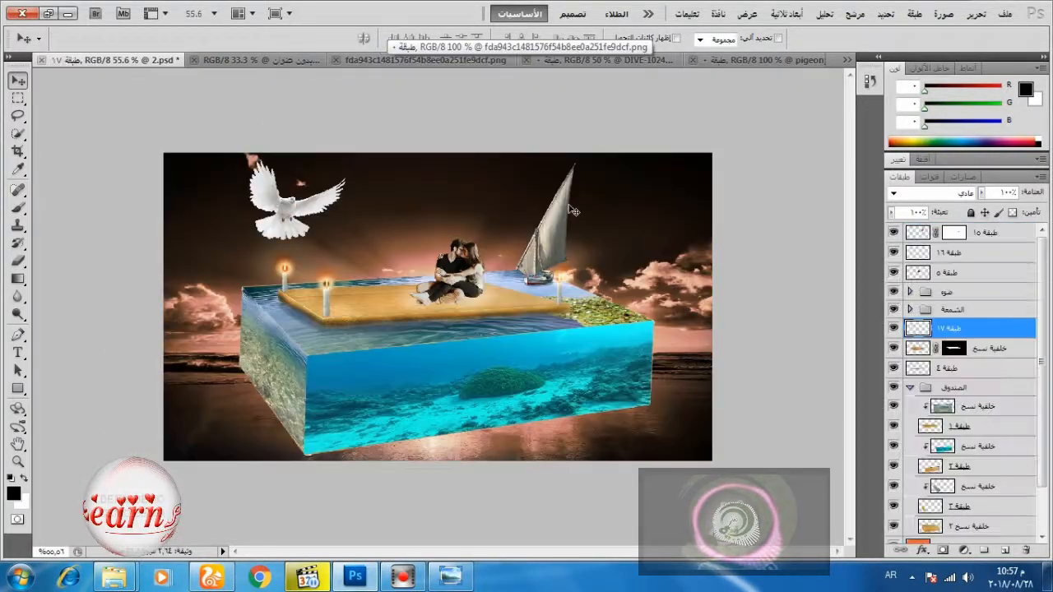
left_click(976, 14)
left_click(913, 323)
left_click_drag(247, 154, 325, 225)
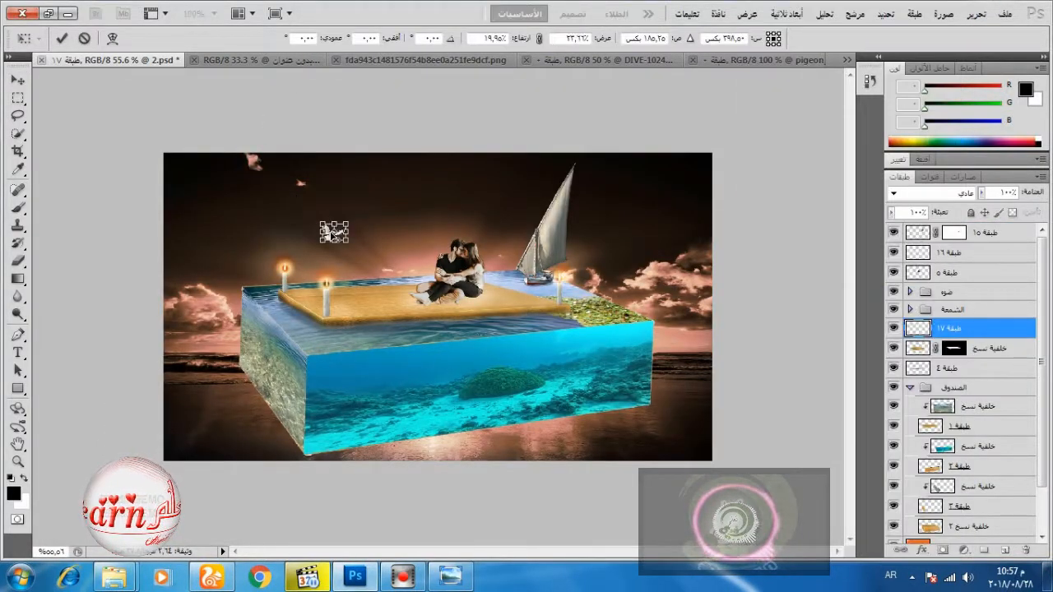
left_click(64, 39)
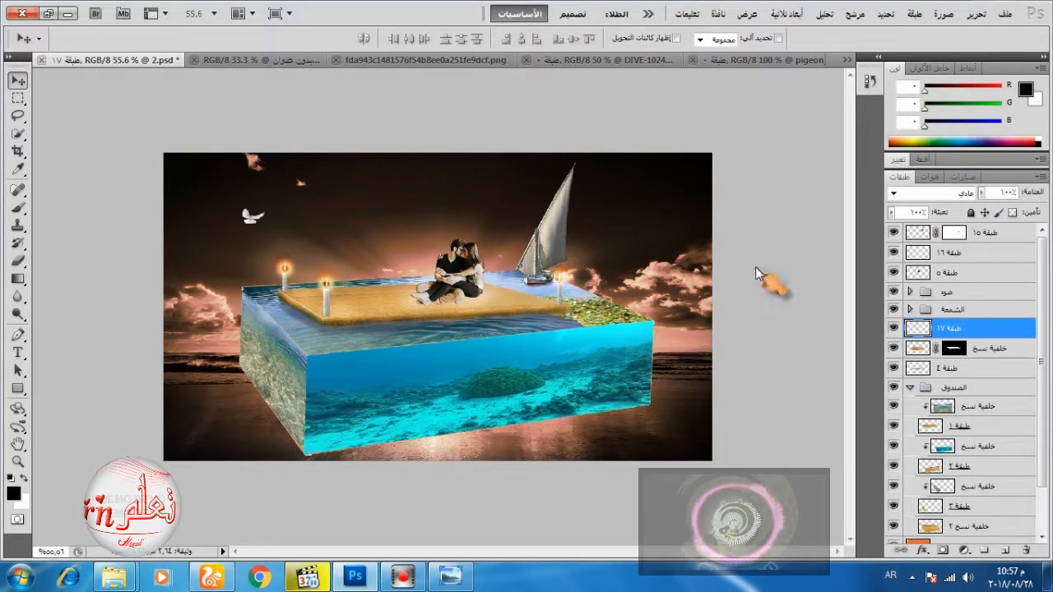
Step: Bring the DIVE-1024x966 dove into the composition, shrink it with Free Transform and place it in the sky to the right of the sailboat
left_click(599, 59)
left_click_drag(461, 321, 270, 119)
left_click(977, 14)
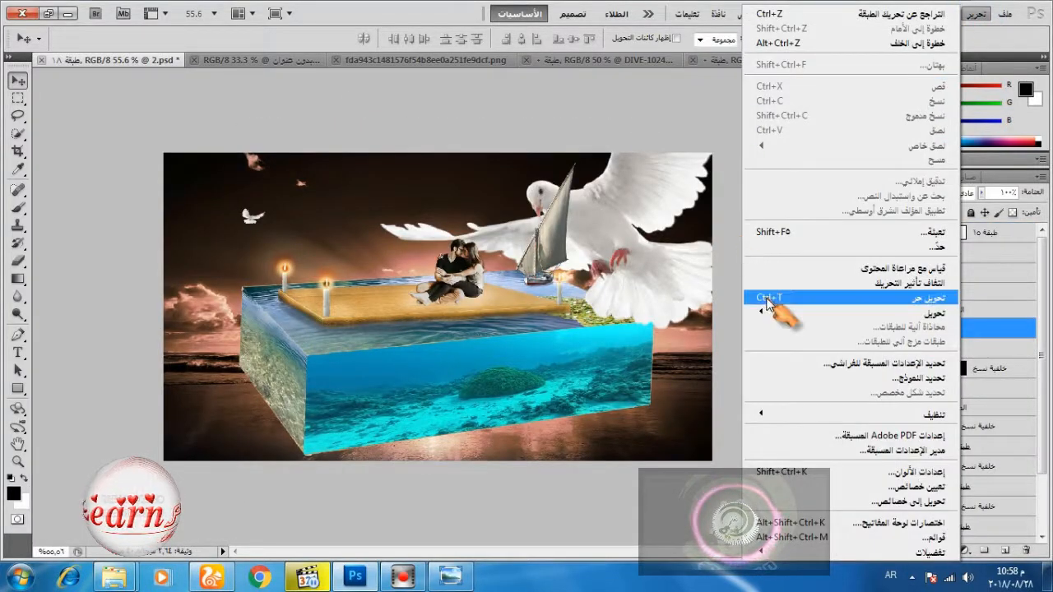
left_click(822, 298)
left_click_drag(401, 107, 583, 310)
left_click_drag(663, 317, 602, 160)
left_click(539, 39)
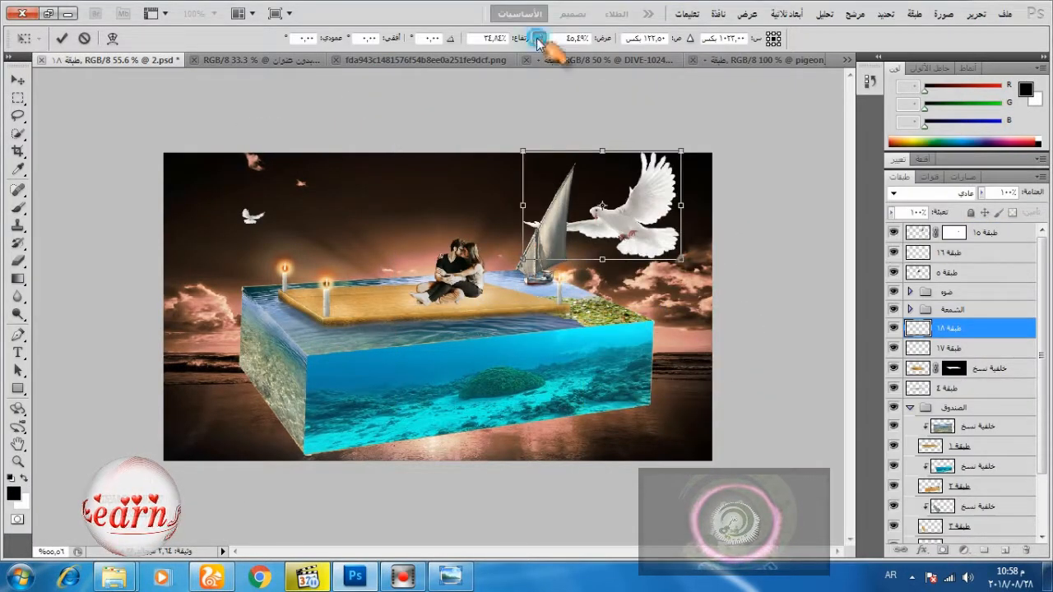
left_click_drag(524, 130, 571, 259)
key("Return")
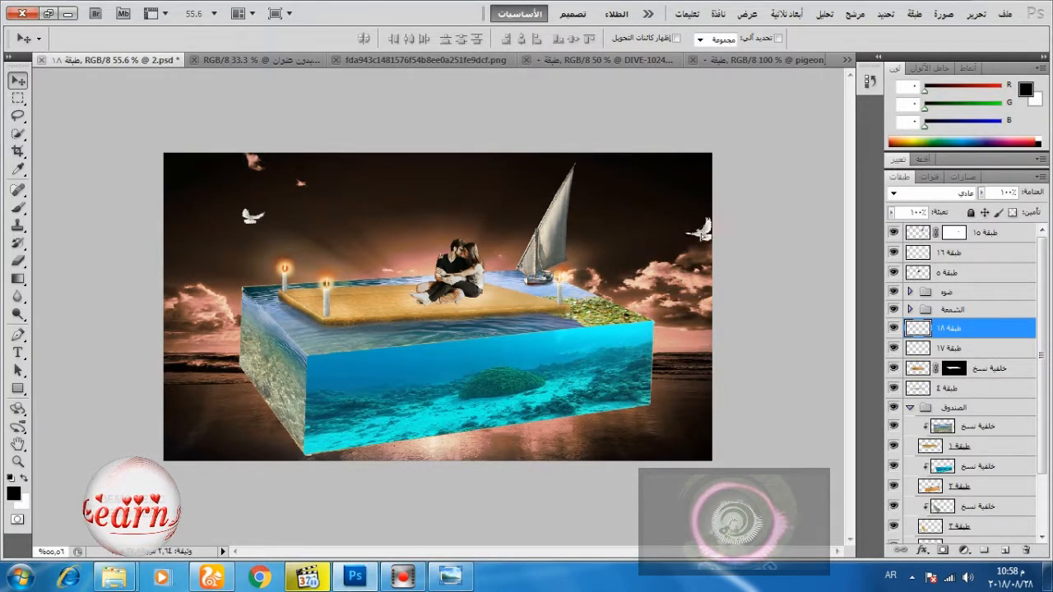
Step: Bring the pigeon_PNG3404 dove into the composition, scale it to 14.23% proportionally, and place it in the sky just left of the couple
left_click(724, 60)
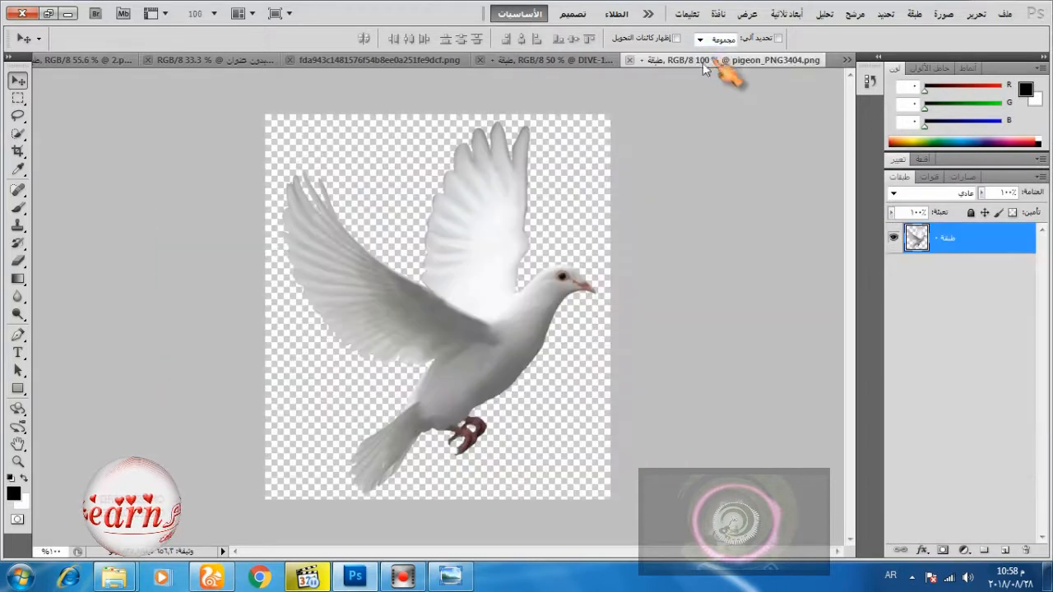
left_click_drag(470, 305, 317, 215)
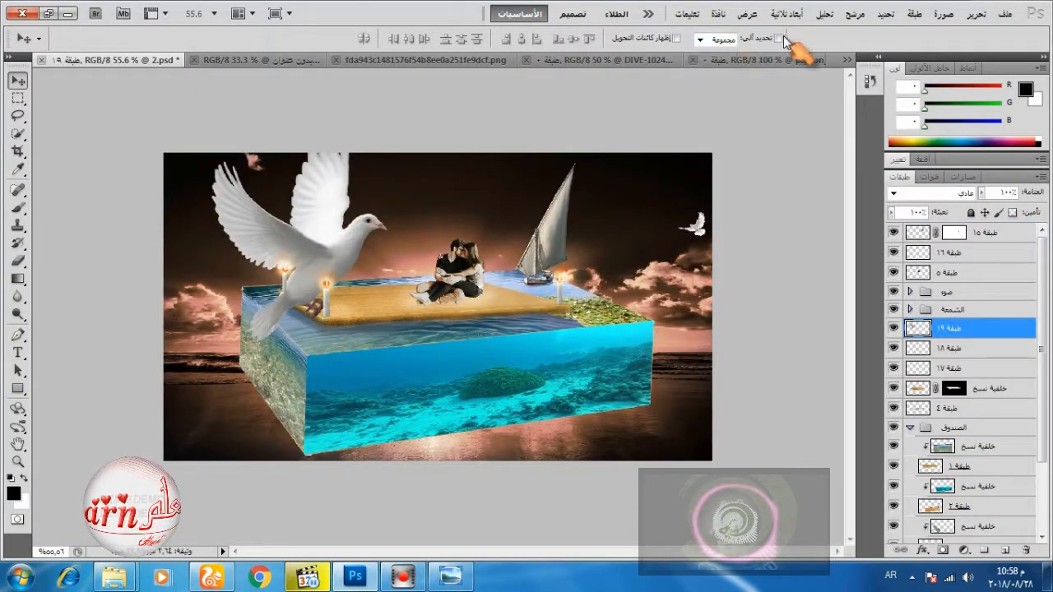
left_click(677, 37)
left_click_drag(212, 134, 341, 259)
left_click(539, 39)
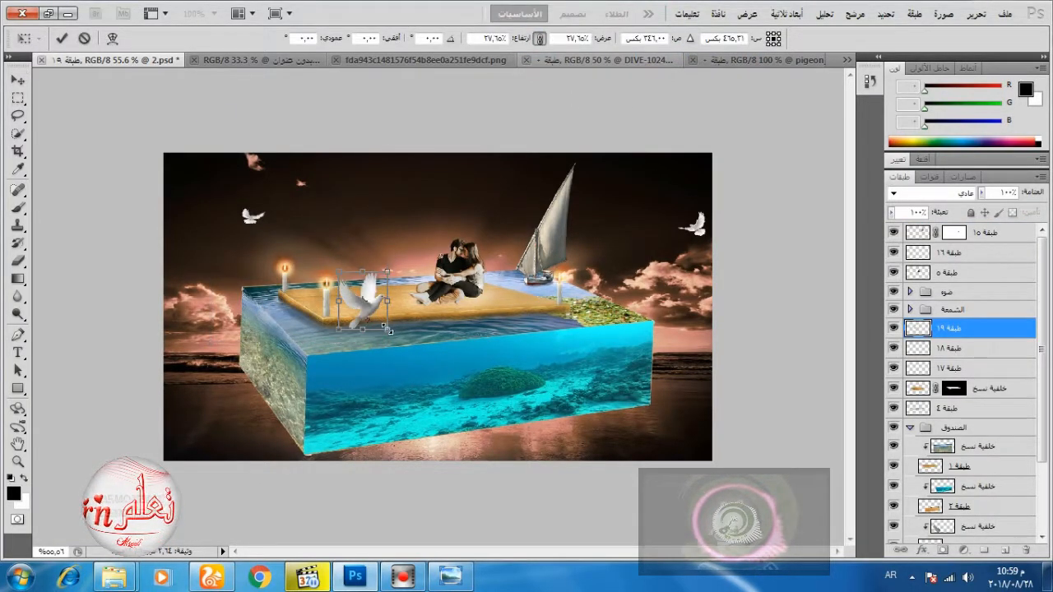
left_click_drag(386, 328, 362, 299)
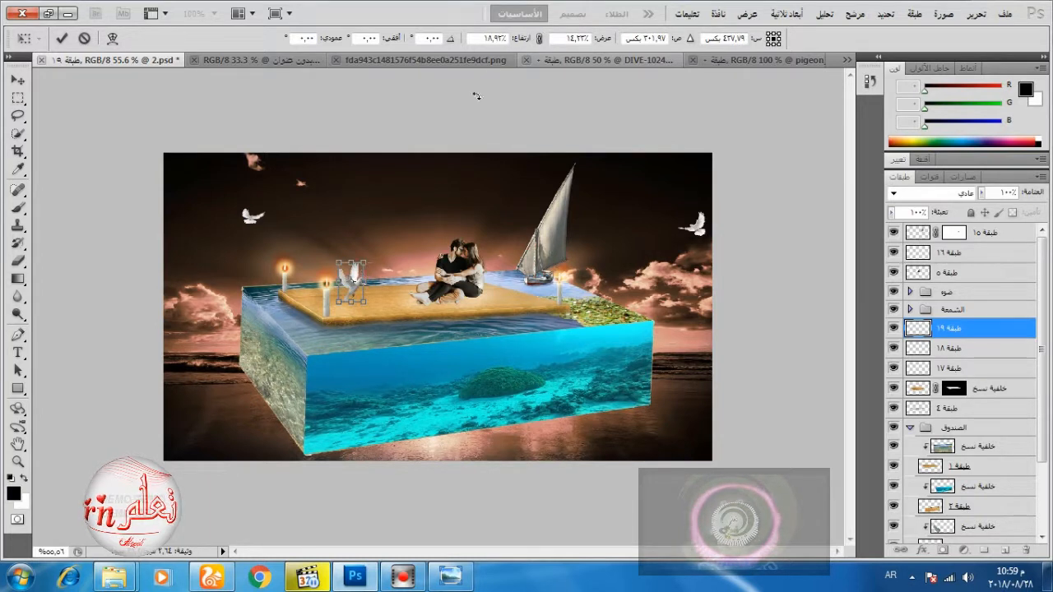
left_click(538, 39)
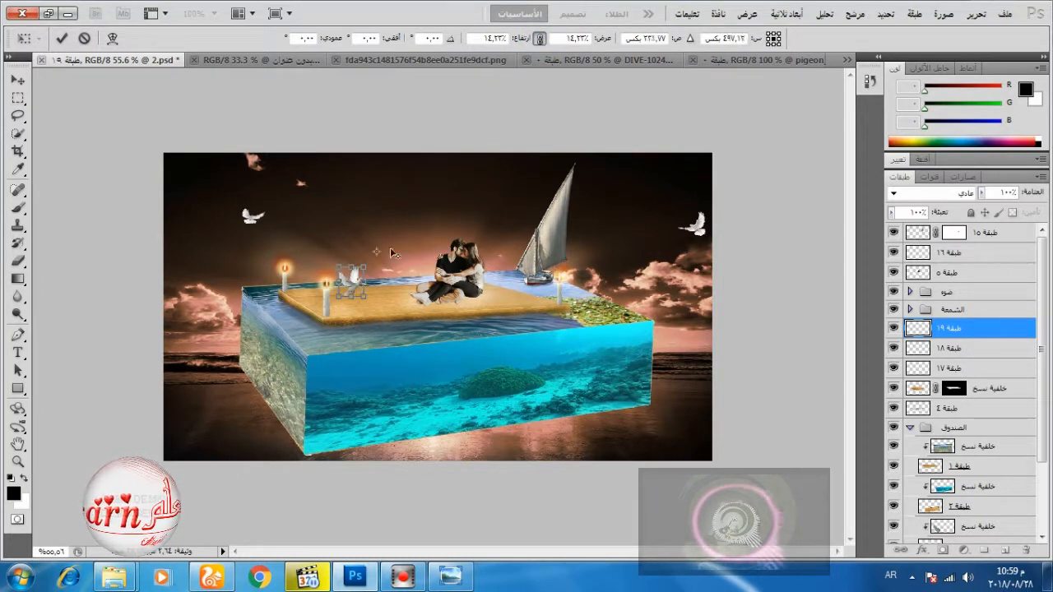
left_click_drag(353, 278, 377, 237)
left_click(62, 38)
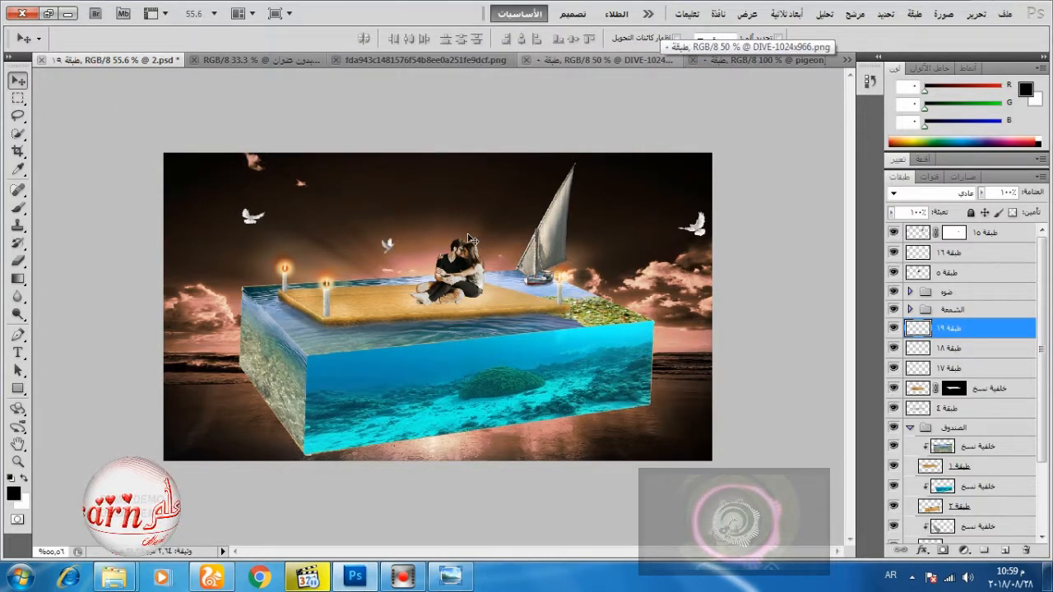
Step: Enlarge the small dove beside the couple slightly and hide the transform controls
scroll(466, 237, "up", 5)
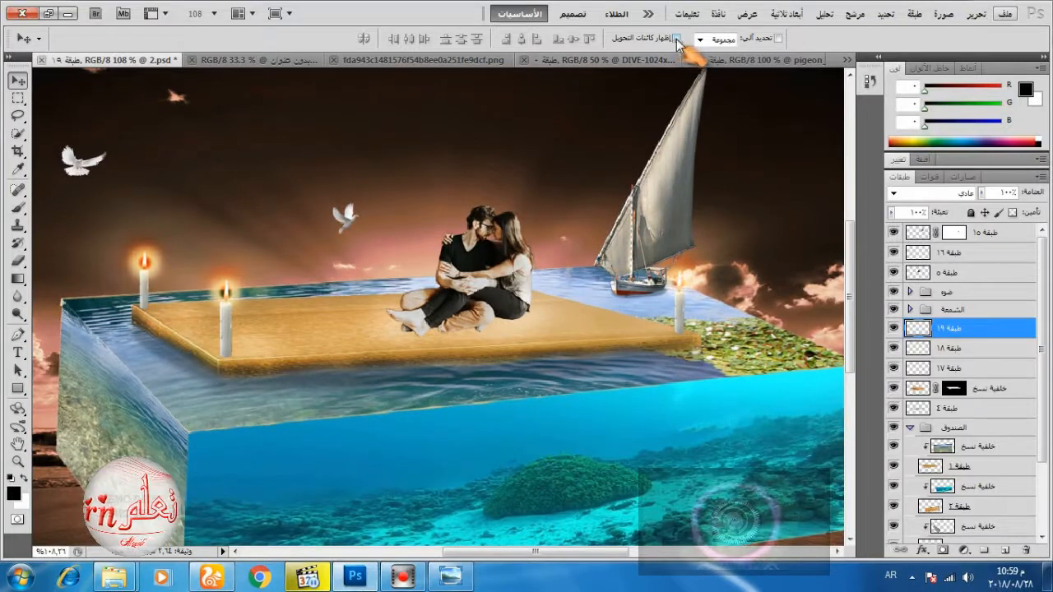
left_click_drag(356, 231, 372, 246)
left_click(66, 39)
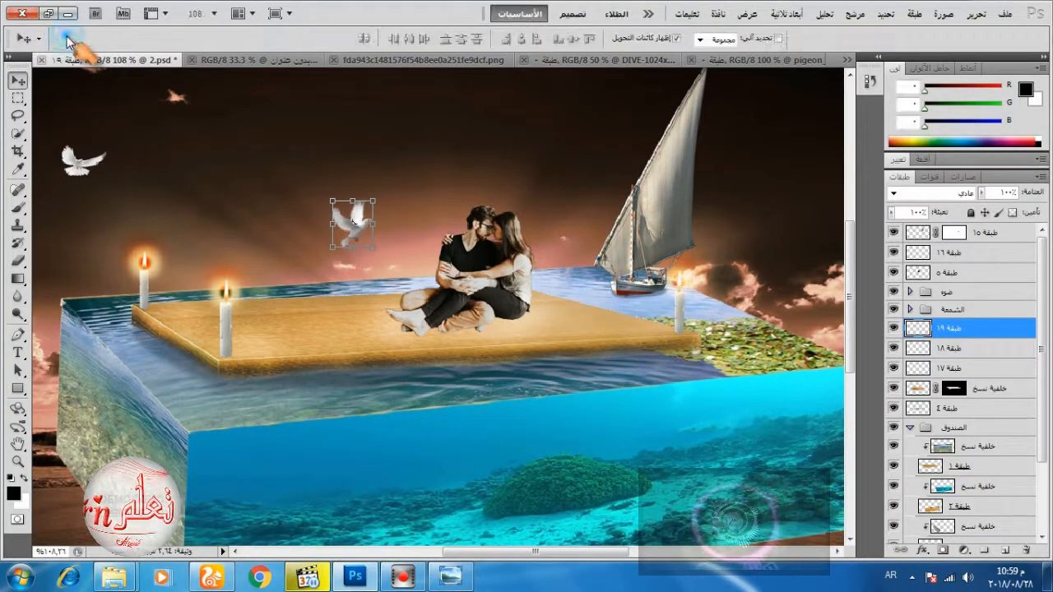
left_click(675, 39)
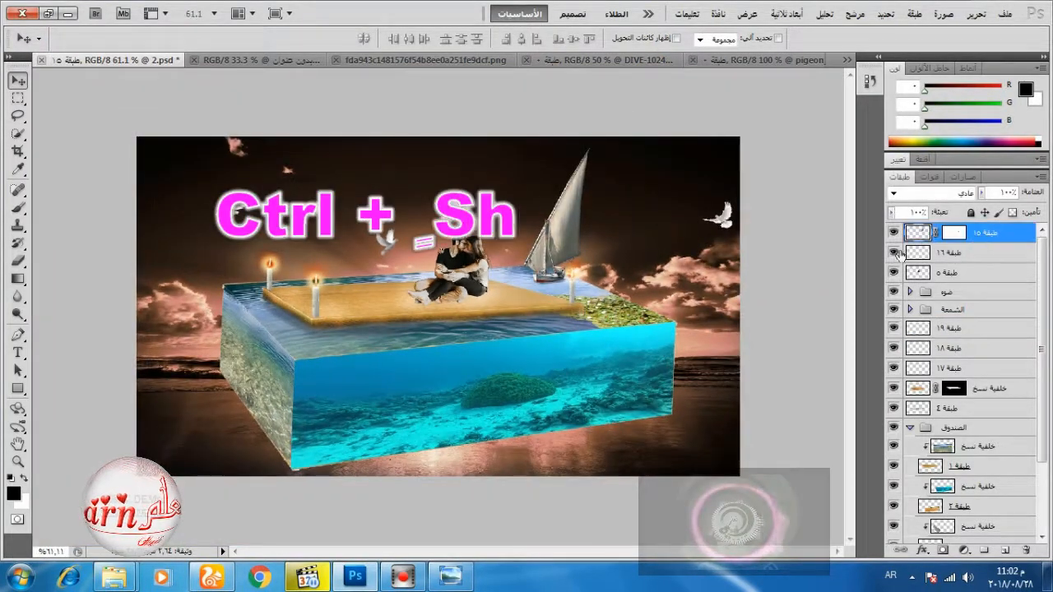
Step: Stamp all visible layers into a new merged layer at the top of the layer stack
key("ctrl+shift+alt+e")
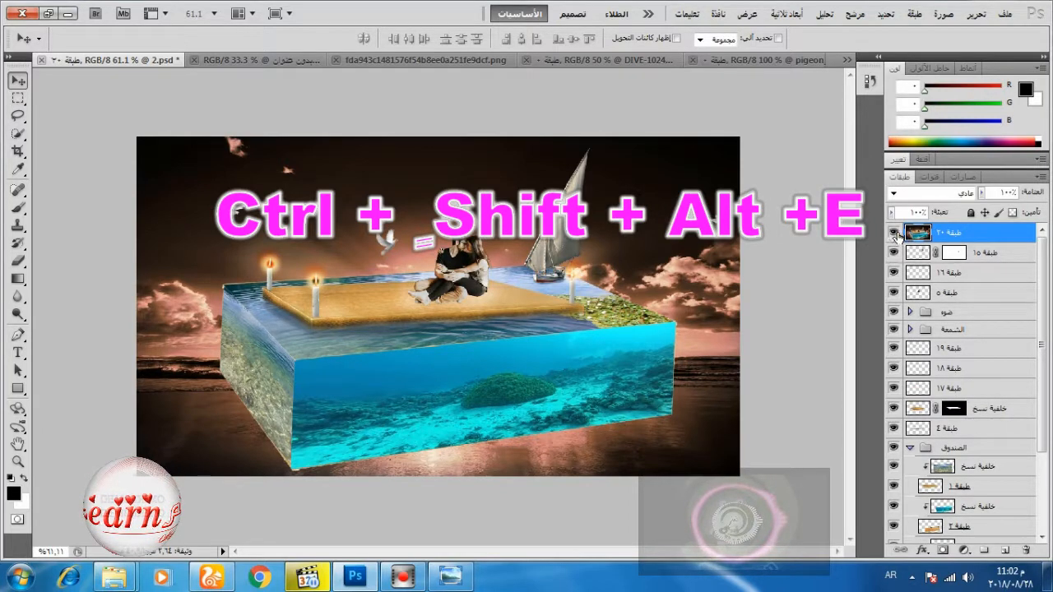
Step: Try a Color Balance adjustment layer on the merged image with highlights shifted to red +62, and reset it
left_click(964, 549)
left_click(961, 404)
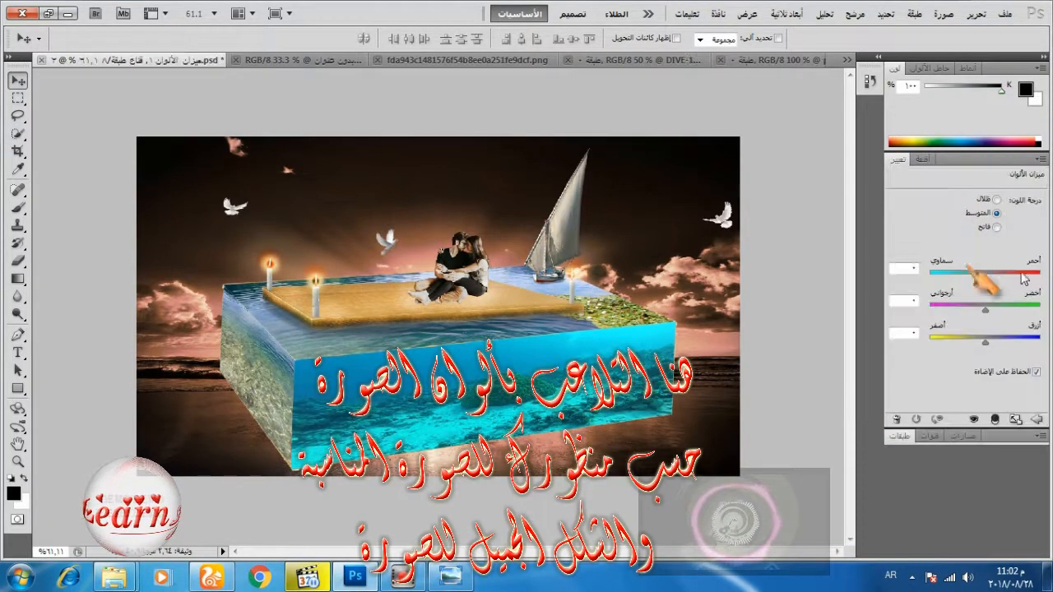
left_click(996, 227)
left_click_drag(985, 273, 1017, 273)
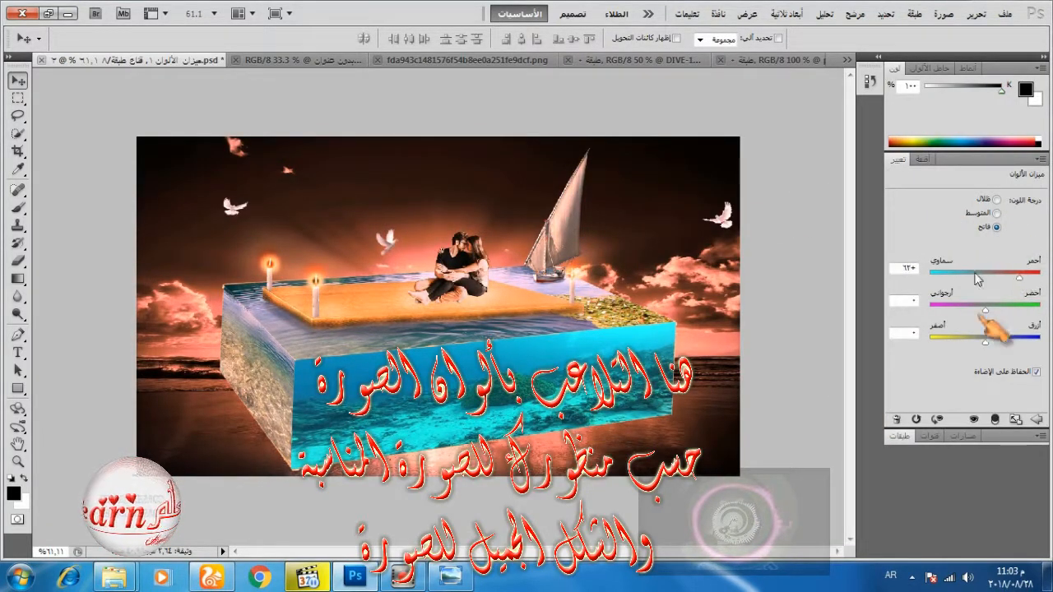
mouse_move(985, 337)
left_mouse_down()
mouse_move(960, 339)
mouse_move(1028, 354)
mouse_move(983, 346)
mouse_move(941, 312)
mouse_move(1021, 316)
mouse_move(963, 313)
mouse_move(1018, 345)
mouse_move(949, 347)
mouse_move(992, 344)
left_mouse_up()
left_click(916, 419)
Step: Try Color Balance shadows at cyan -36 and blue +13, and delete the adjustment layer
left_click(996, 201)
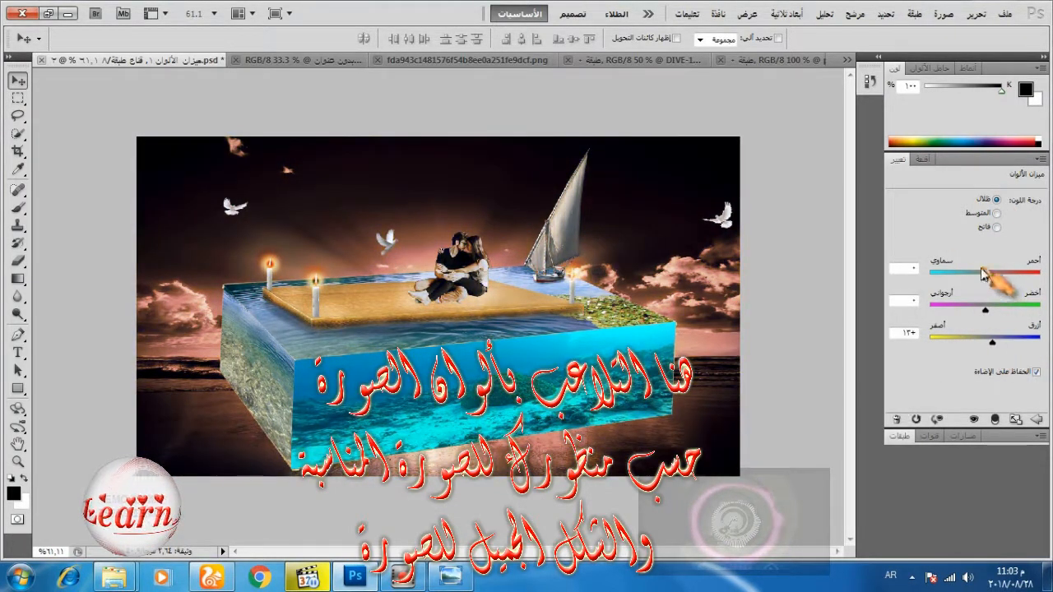
left_click_drag(985, 276, 966, 298)
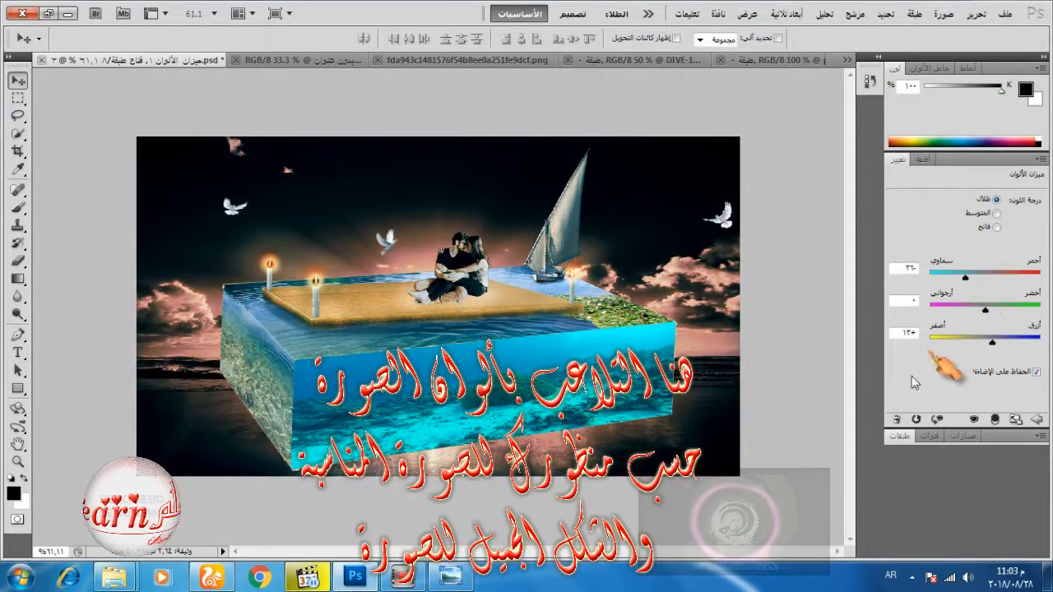
left_click(896, 419)
left_click(562, 222)
left_click(899, 437)
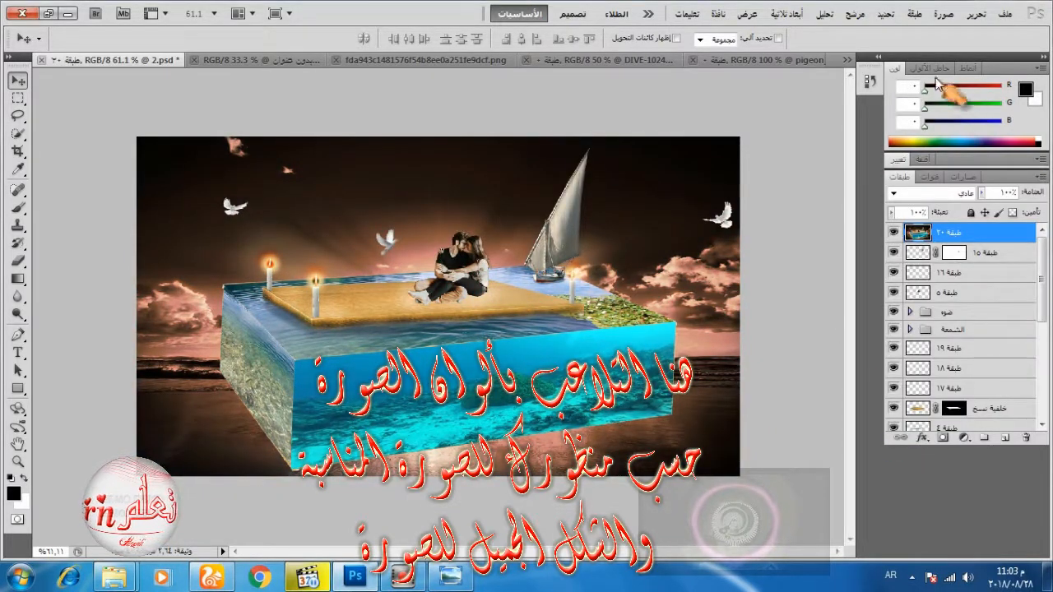
Step: Try a Hue/Saturation colorize on the merged layer with hue 241 and saturation 25
left_click(943, 13)
mouse_move(872, 84)
left_click(682, 145)
left_click_drag(547, 97, 930, 82)
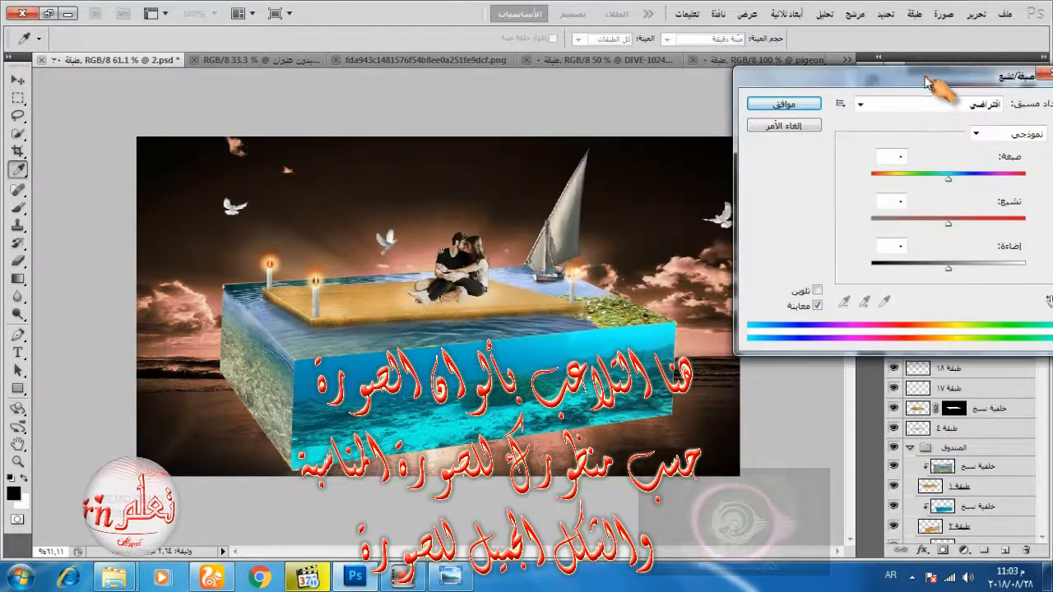
mouse_move(948, 220)
left_mouse_down()
mouse_move(987, 222)
mouse_move(953, 222)
left_mouse_up()
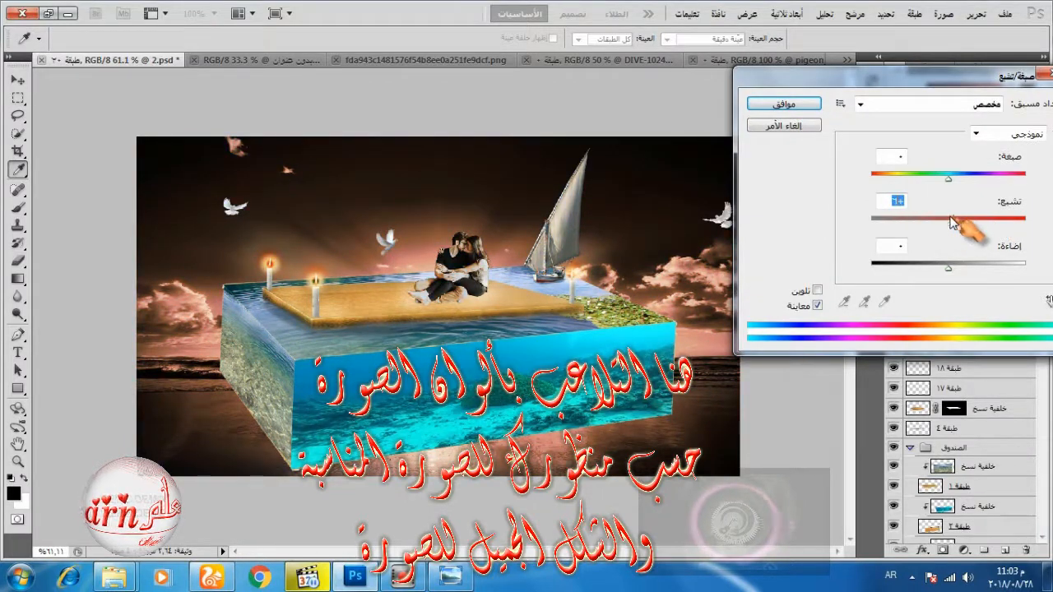
left_click_drag(948, 176, 879, 180)
left_click(817, 290)
left_click_drag(872, 183, 975, 178)
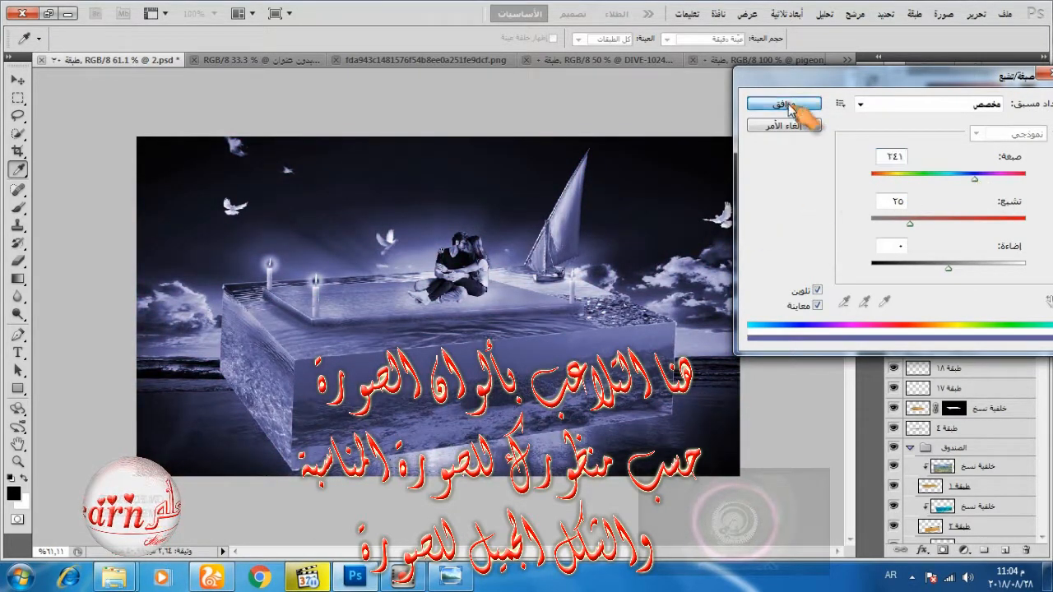
left_click(786, 105)
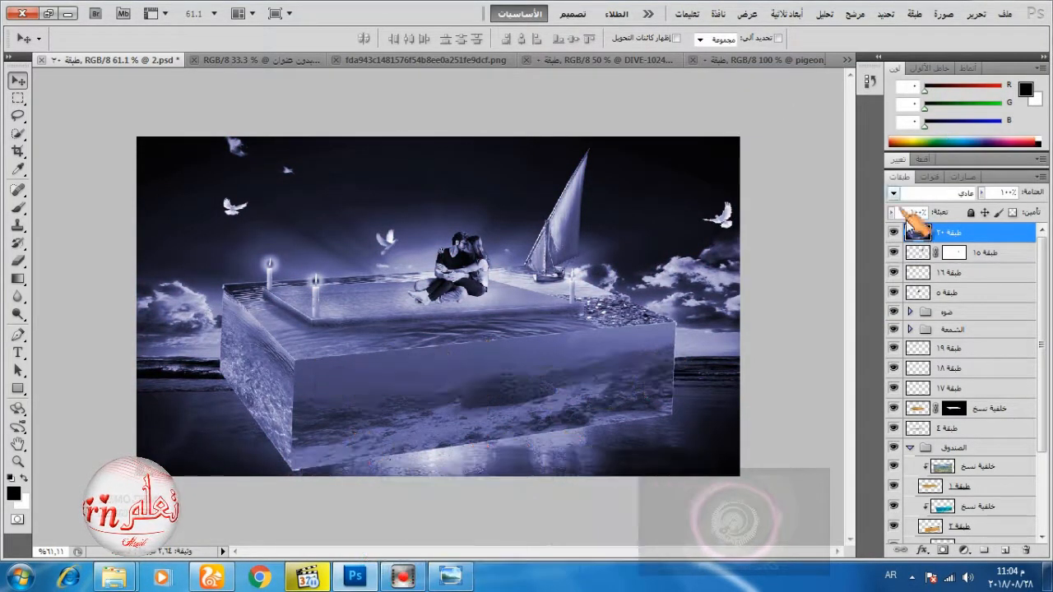
Step: Undo the Hue/Saturation colorize on the merged layer through the history
left_click(869, 80)
left_click(776, 124)
left_click(869, 80)
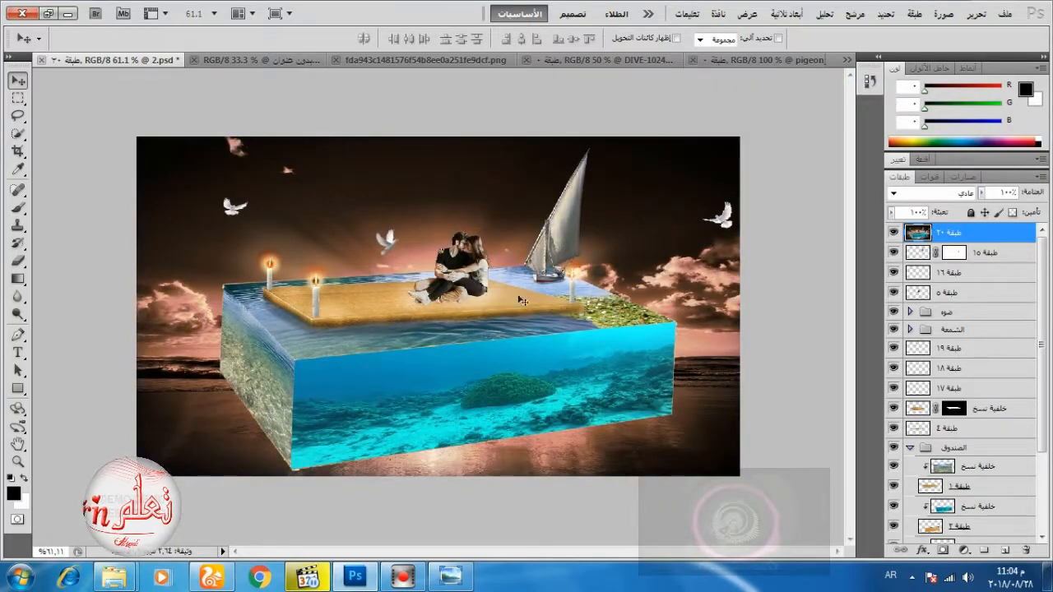